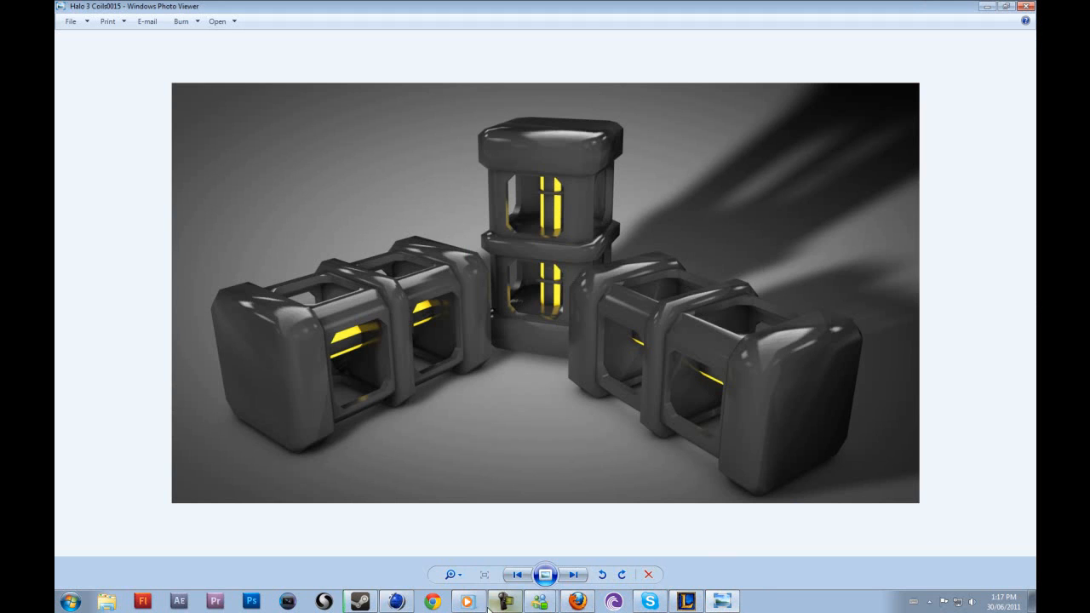
- Switch to CINEMA 4D, add a cube and set its Y size to 400 cm
{"action": "left_click", "coordinate": [396, 601]}
{"action": "left_click_drag", "start_coordinate": [379, 39], "coordinate": [435, 53]}
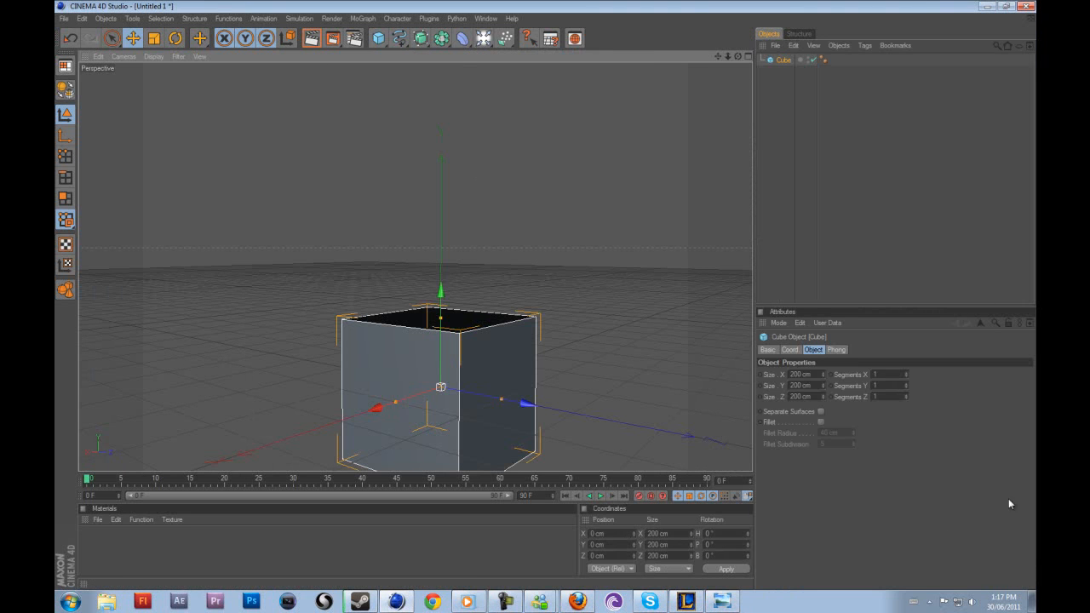
{"action": "left_click", "coordinate": [812, 385]}
{"action": "type", "text": "400"}
{"action": "key", "text": "Return"}
{"action": "middle_click_drag", "start_coordinate": [547, 293], "coordinate": [554, 157], "text": "alt"}
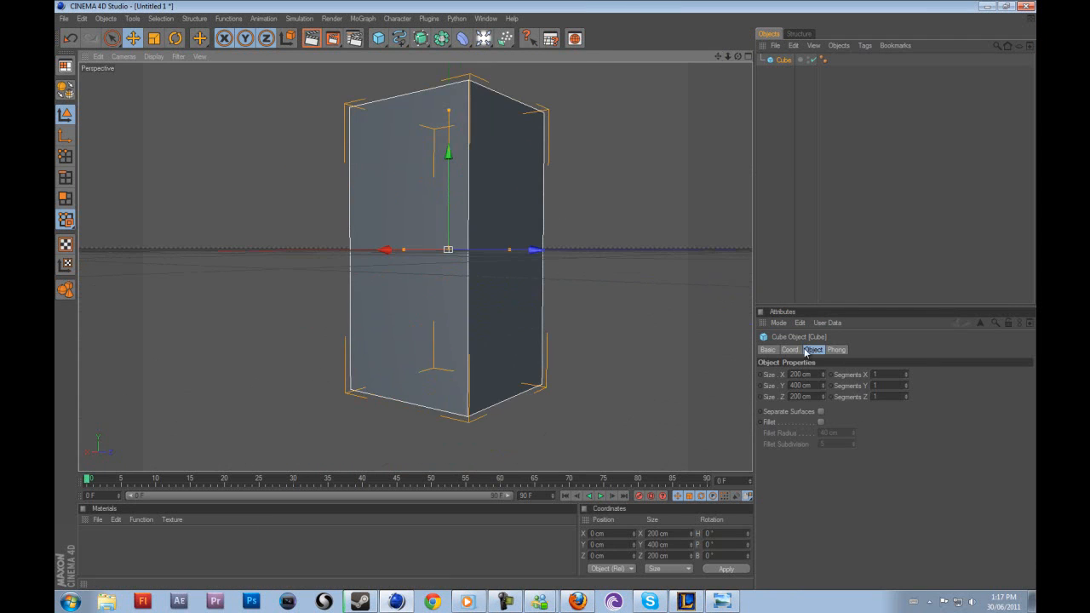
- Enable the cube's fillet with a subdivision of 1 and a radius of 20 cm
{"action": "left_click", "coordinate": [821, 423]}
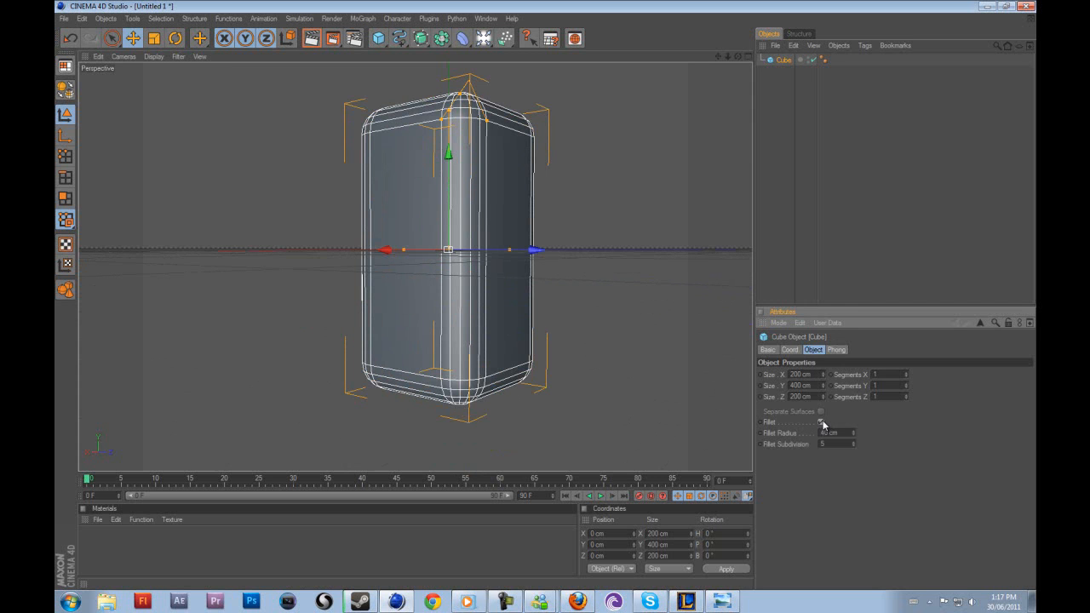
{"action": "left_click", "coordinate": [764, 424]}
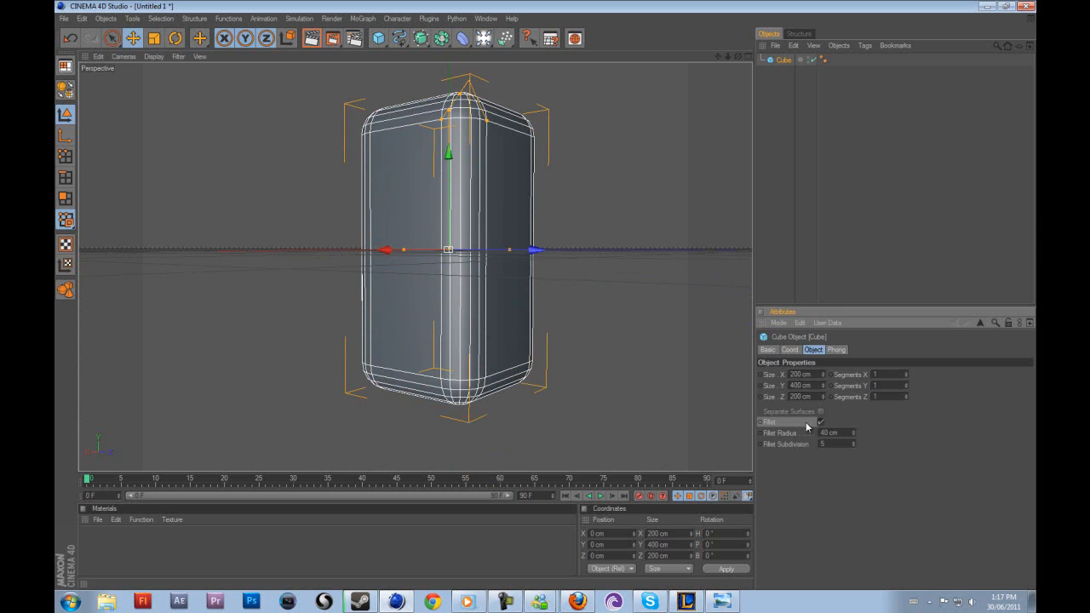
{"action": "left_click", "coordinate": [770, 445]}
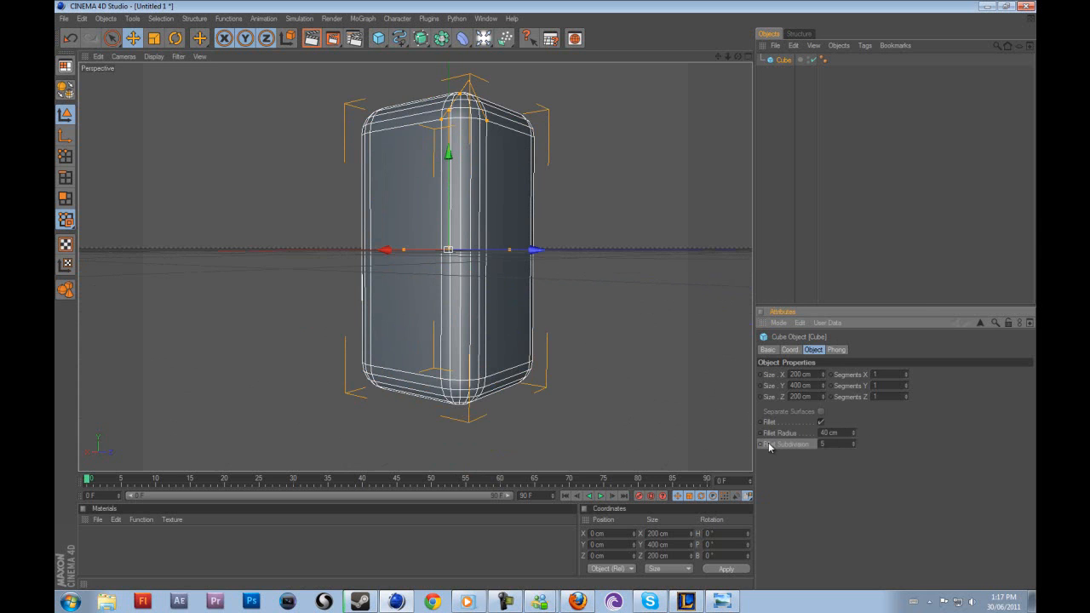
{"action": "left_click_drag", "start_coordinate": [852, 448], "coordinate": [854, 454]}
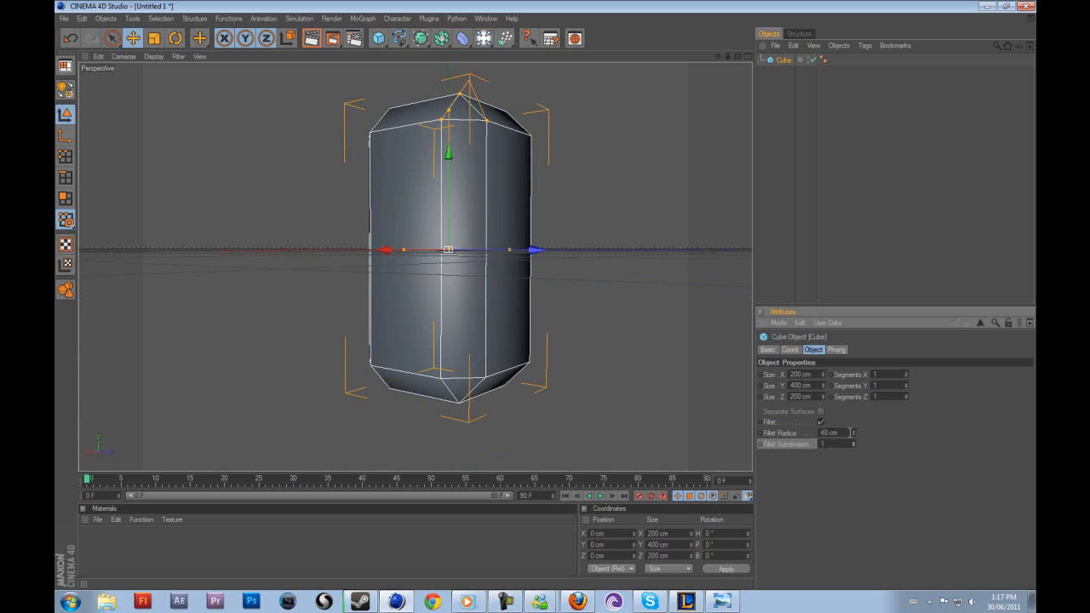
{"action": "left_click", "coordinate": [851, 432]}
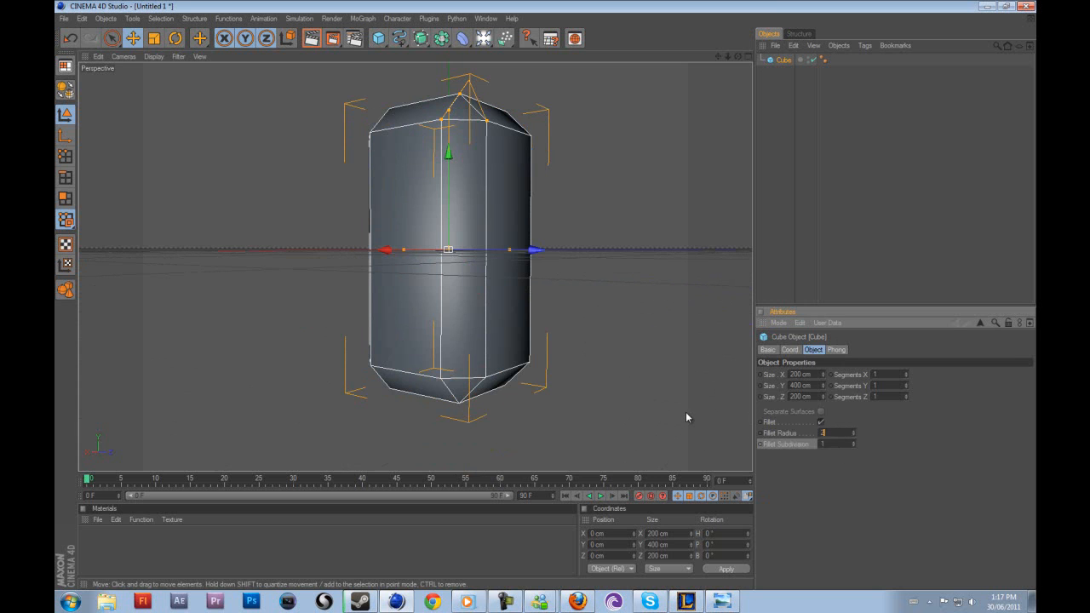
{"action": "key", "text": "Return"}
- Make the tall filleted cube editable as a polygon object
{"action": "left_click", "coordinate": [648, 179]}
{"action": "left_click_drag", "start_coordinate": [738, 56], "coordinate": [804, 73]}
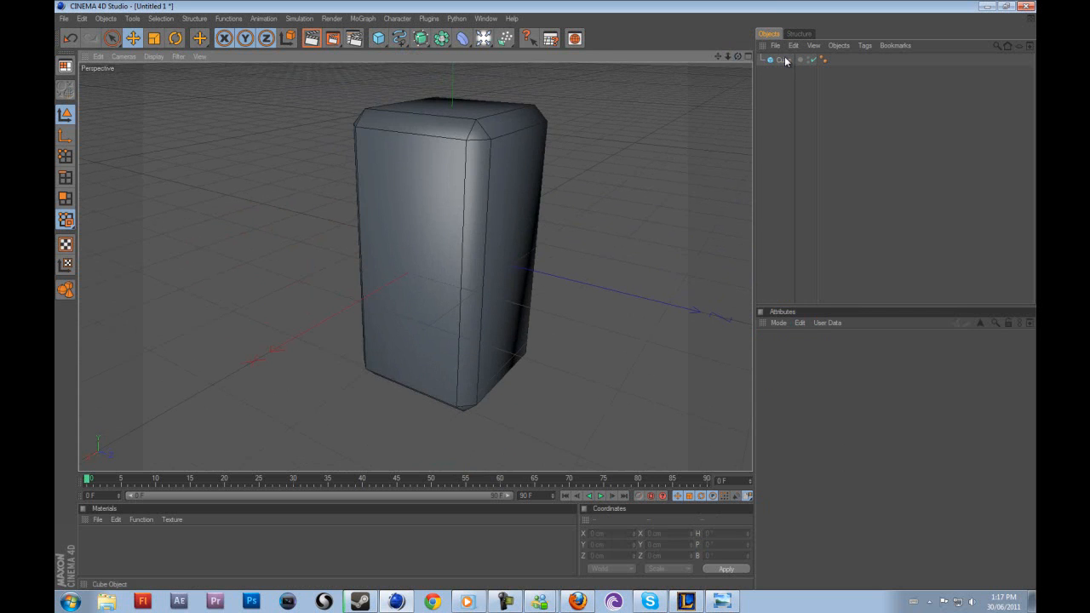
{"action": "left_click", "coordinate": [777, 60]}
{"action": "key", "text": "c"}
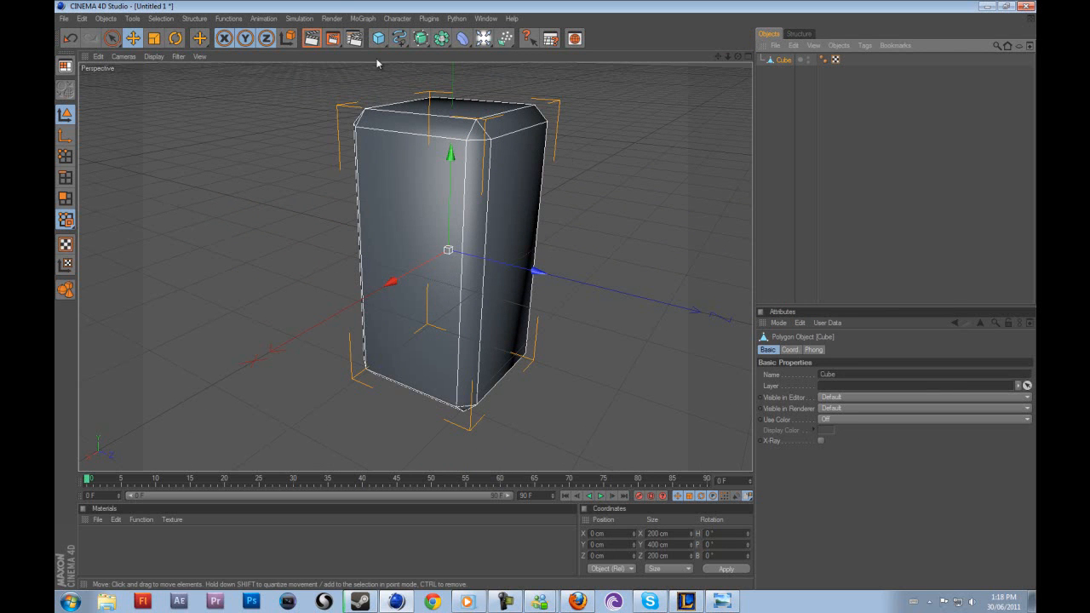
- In polygon mode, select the cube's top face and its surrounding fillet polygons with Live Selection and delete them
{"action": "left_click", "coordinate": [63, 200]}
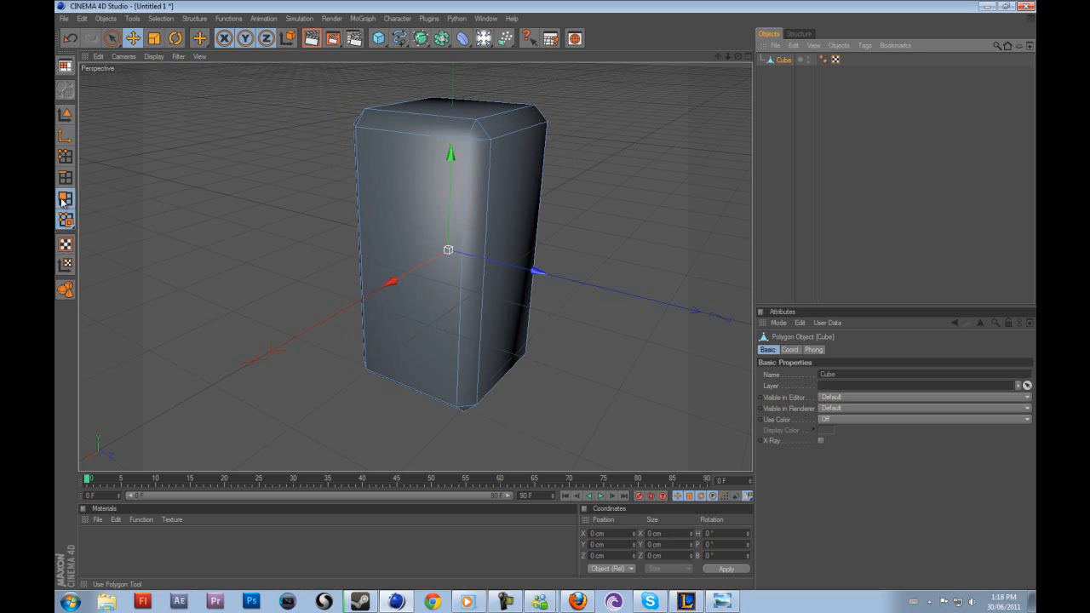
{"action": "left_click", "coordinate": [112, 39]}
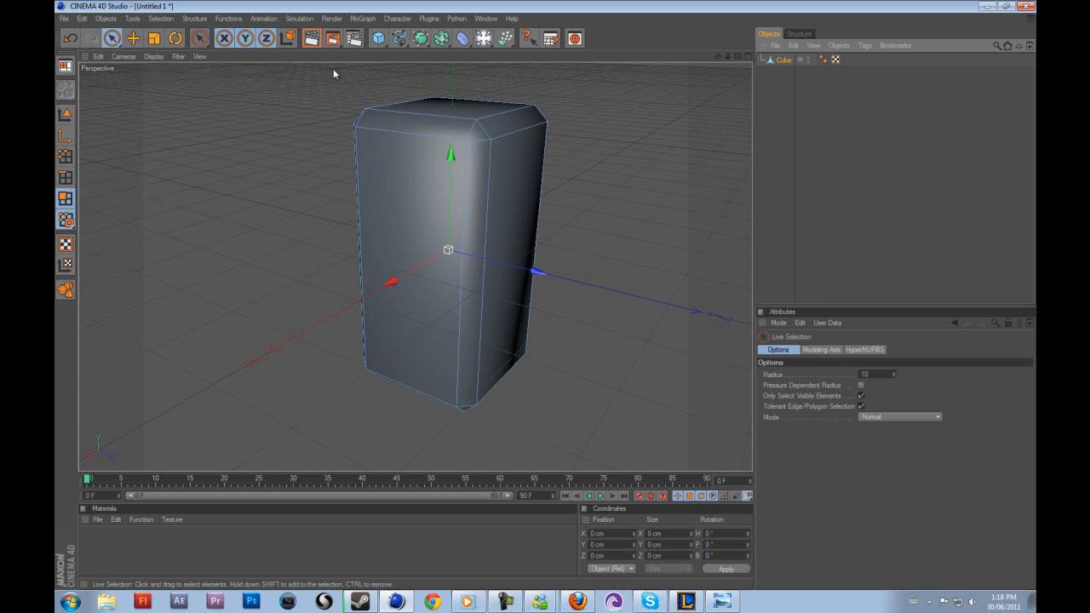
{"action": "mouse_move", "coordinate": [738, 56]}
{"action": "left_mouse_down"}
{"action": "mouse_move", "coordinate": [537, 286]}
{"action": "mouse_move", "coordinate": [487, 175]}
{"action": "mouse_move", "coordinate": [520, 275]}
{"action": "mouse_move", "coordinate": [375, 237]}
{"action": "mouse_move", "coordinate": [407, 130]}
{"action": "mouse_move", "coordinate": [544, 151]}
{"action": "left_mouse_up"}
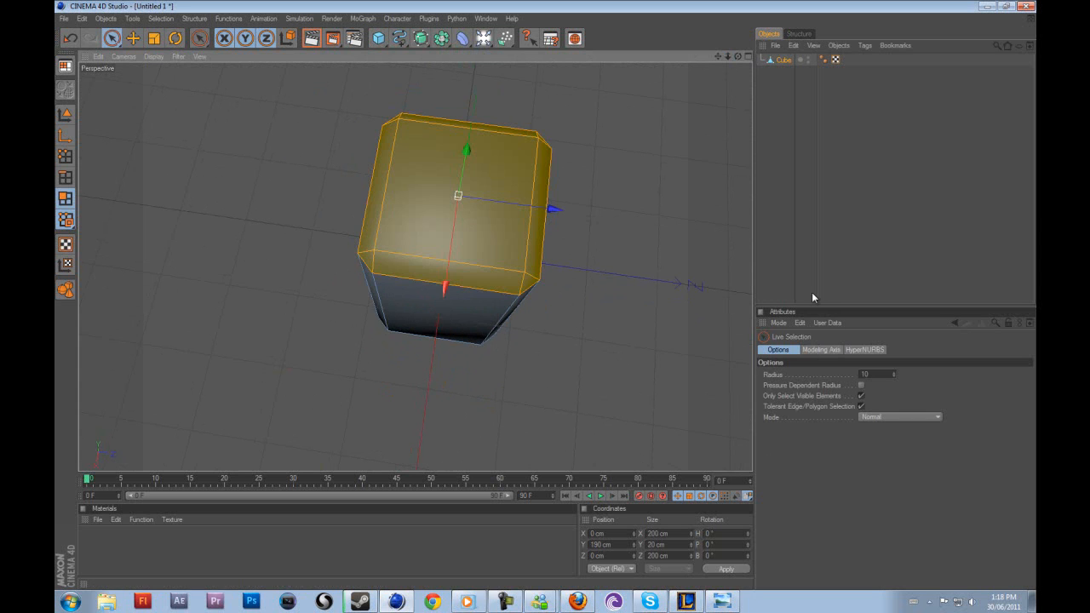
{"action": "key", "text": "Delete"}
{"action": "key", "text": "ctrl+z"}
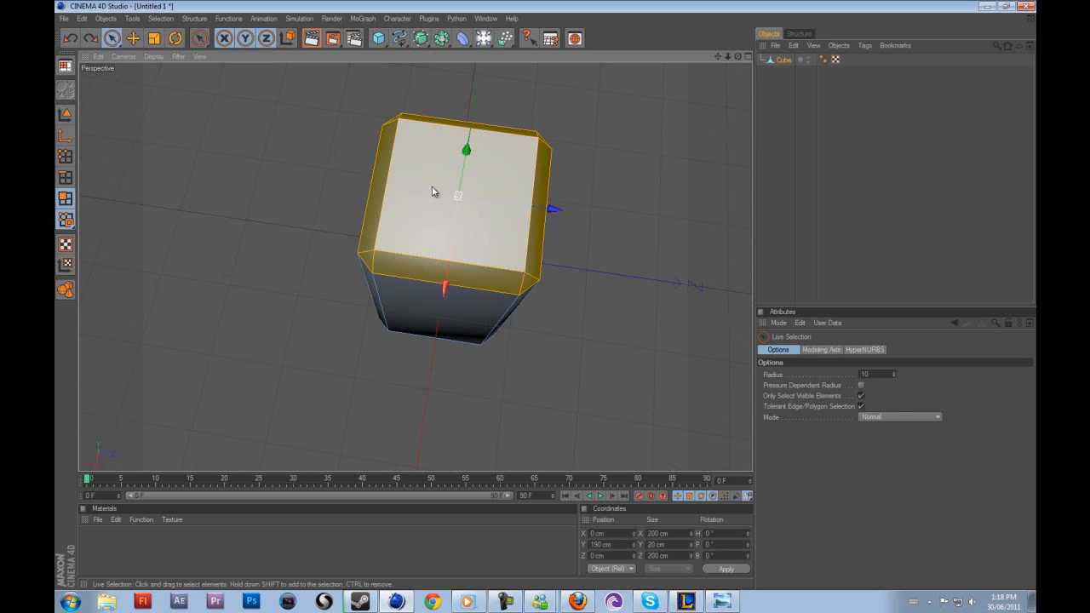
{"action": "key", "text": "Delete"}
- Select the cube's bottom face with its surrounding fillet polygons and delete them, leaving only the side walls
{"action": "mouse_move", "coordinate": [546, 298]}
{"action": "left_mouse_down"}
{"action": "mouse_move", "coordinate": [543, 307]}
{"action": "mouse_move", "coordinate": [502, 295]}
{"action": "mouse_move", "coordinate": [504, 172]}
{"action": "left_mouse_up"}
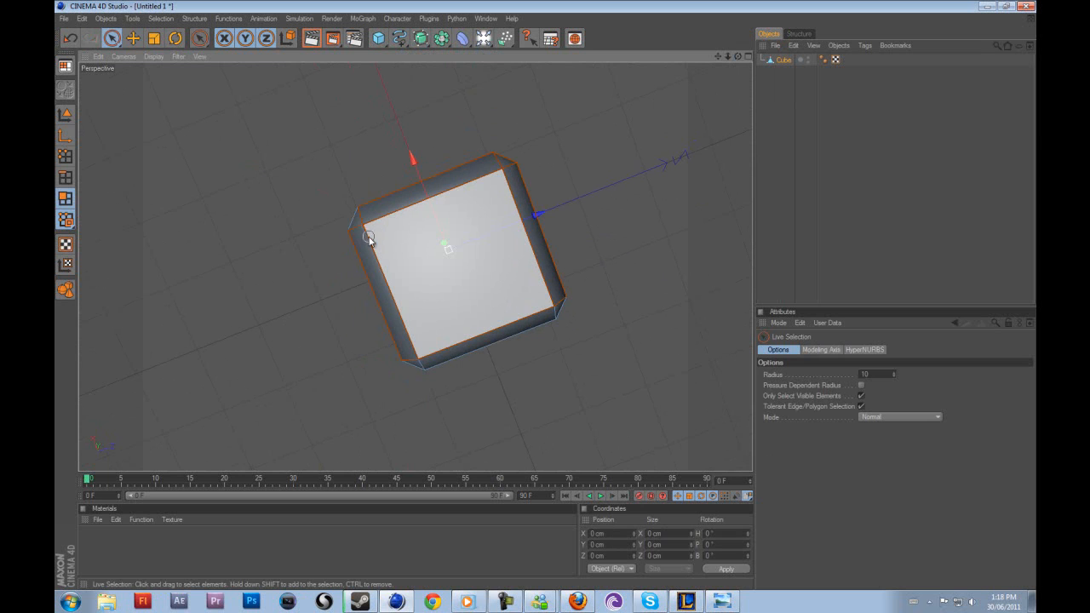
{"action": "left_click_drag", "start_coordinate": [385, 271], "coordinate": [422, 358]}
{"action": "left_click_drag", "start_coordinate": [512, 305], "coordinate": [560, 308]}
{"action": "key", "text": "Delete"}
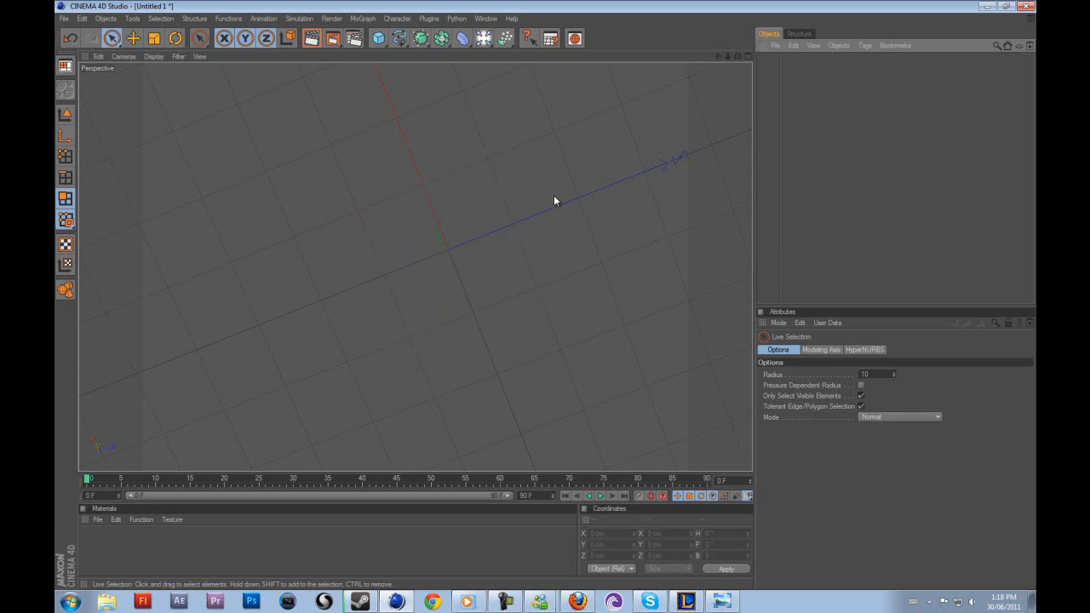
{"action": "key", "text": "ctrl+z"}
{"action": "key", "text": "Delete"}
- Cap the open ends of the box using the Close Polygon Hole tool
{"action": "left_click_drag", "start_coordinate": [737, 56], "coordinate": [548, 297]}
{"action": "right_click", "coordinate": [628, 298]}
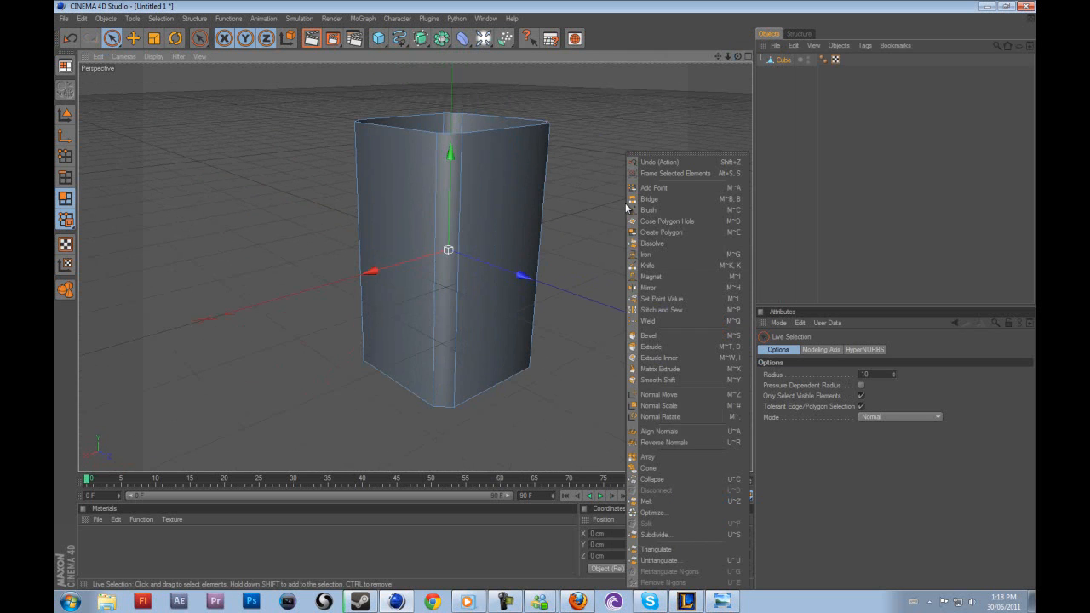
{"action": "left_click", "coordinate": [650, 221]}
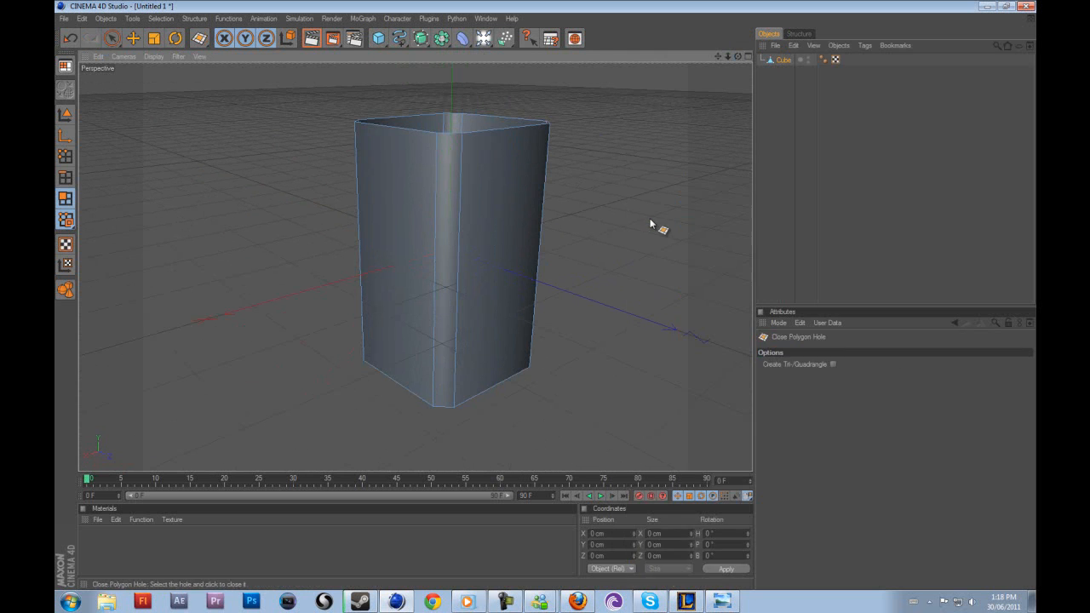
{"action": "left_click_drag", "start_coordinate": [740, 59], "coordinate": [487, 177]}
{"action": "left_click", "coordinate": [488, 177]}
{"action": "left_click_drag", "start_coordinate": [738, 56], "coordinate": [566, 294]}
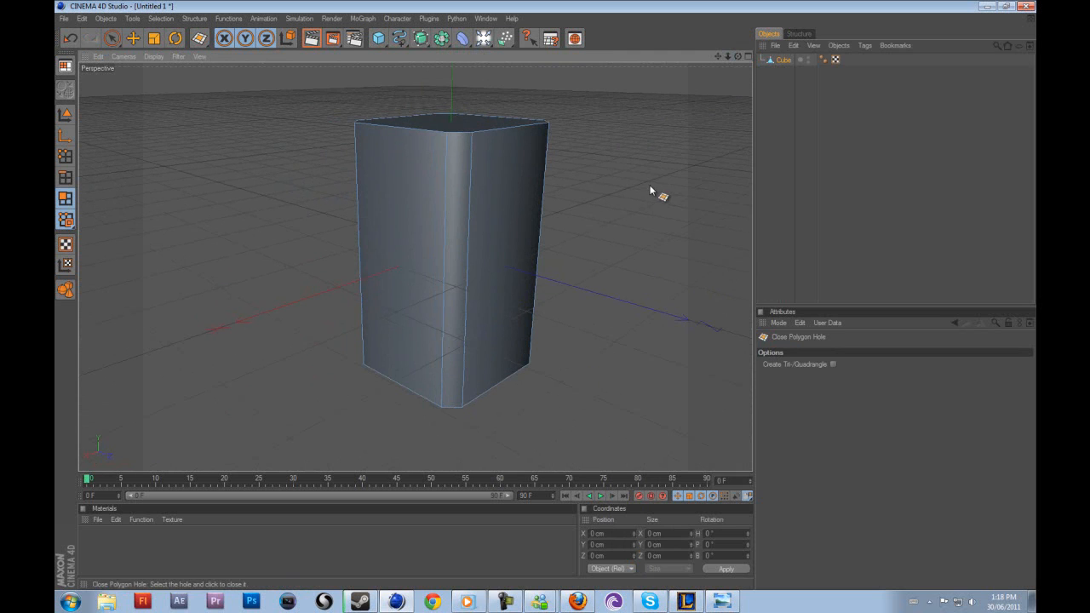
{"action": "right_click", "coordinate": [652, 191]}
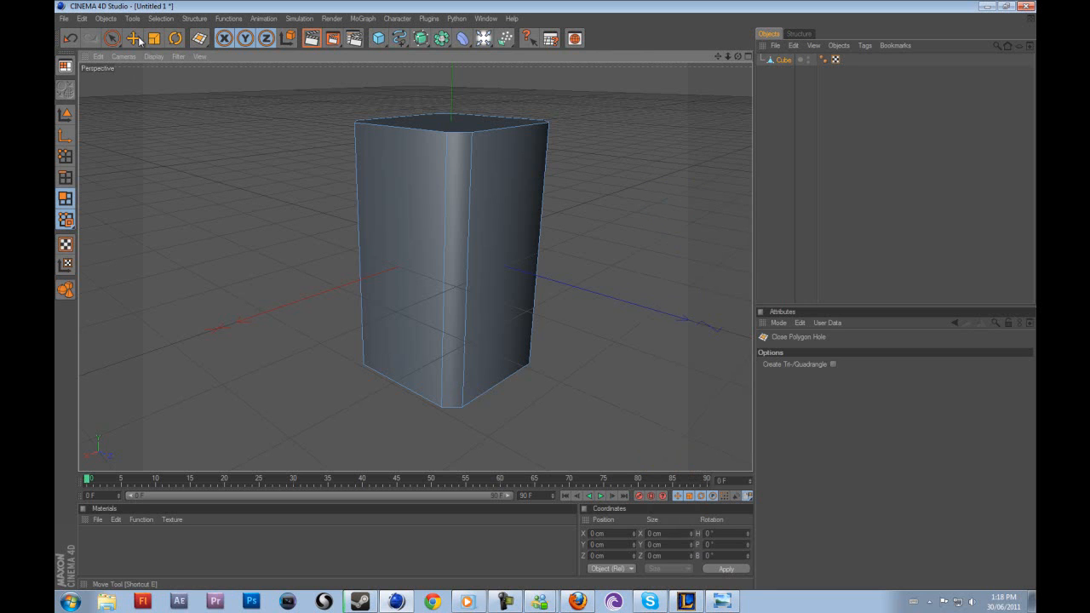
- Add a second cube and set its Y size to 100 cm
{"action": "left_click_drag", "start_coordinate": [379, 38], "coordinate": [413, 56]}
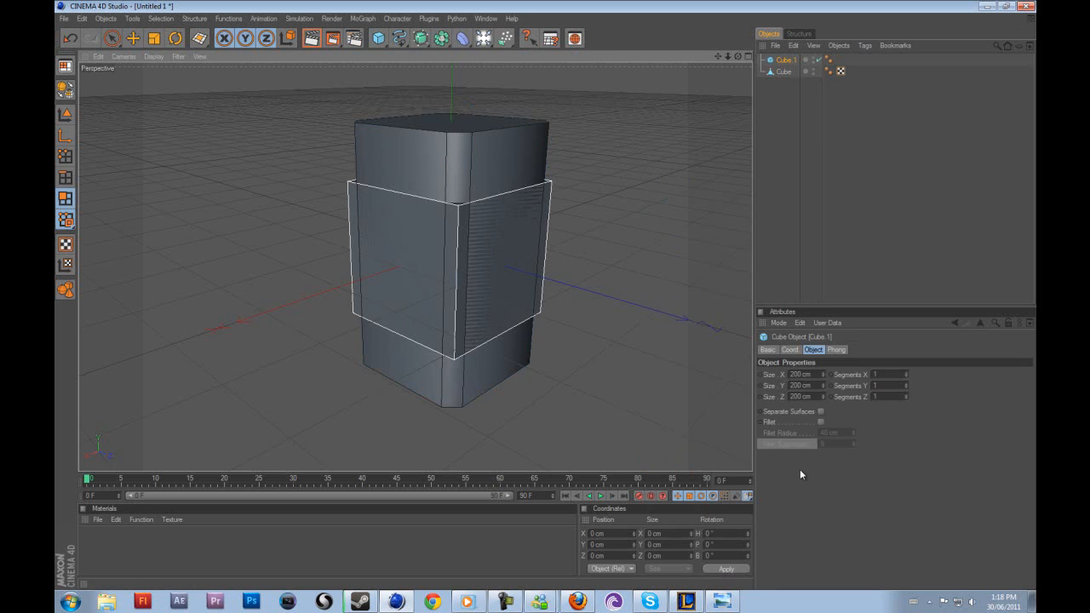
{"action": "left_click_drag", "start_coordinate": [814, 384], "coordinate": [540, 368]}
{"action": "type", "text": "1"}
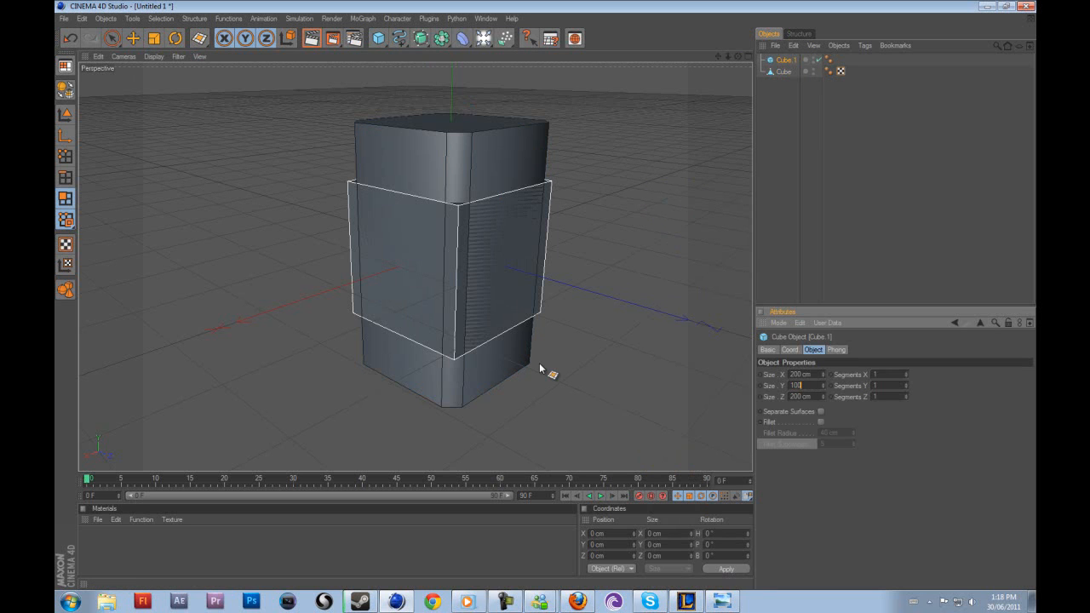
{"action": "type", "text": "00"}
{"action": "key", "text": "Return"}
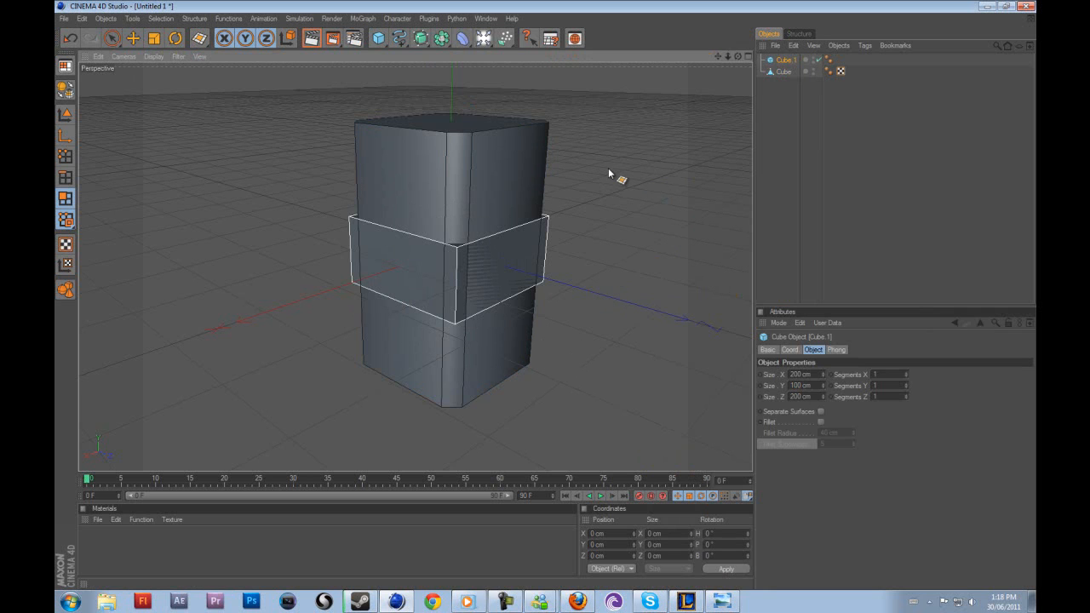
- Enable the fillet on the second cube and raise it onto the tall box's top, to about 206 cm in Y
{"action": "left_click", "coordinate": [821, 421]}
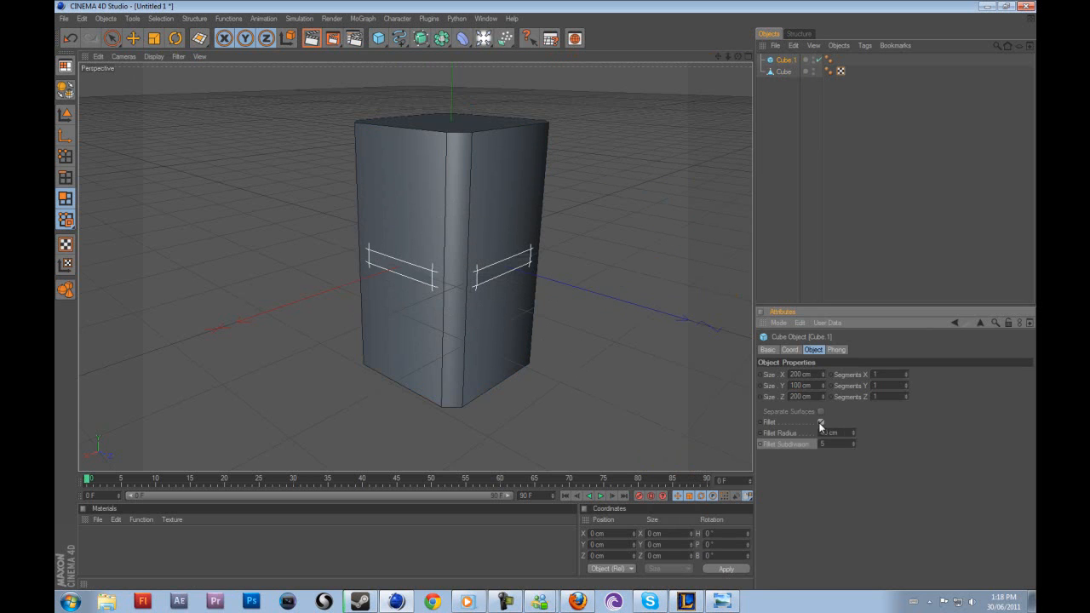
{"action": "left_click", "coordinate": [134, 39]}
{"action": "left_click_drag", "start_coordinate": [451, 183], "coordinate": [546, 294]}
{"action": "left_click", "coordinate": [782, 60]}
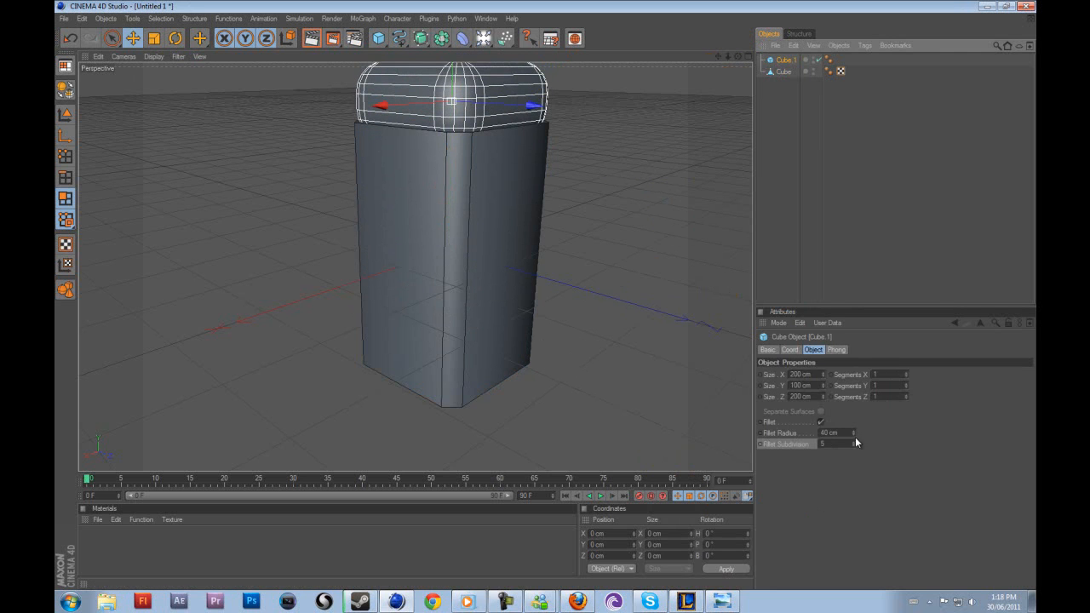
- Set the upper cube's fillet subdivision to 1
{"action": "left_click_drag", "start_coordinate": [855, 445], "coordinate": [855, 454]}
{"action": "left_click", "coordinate": [692, 176]}
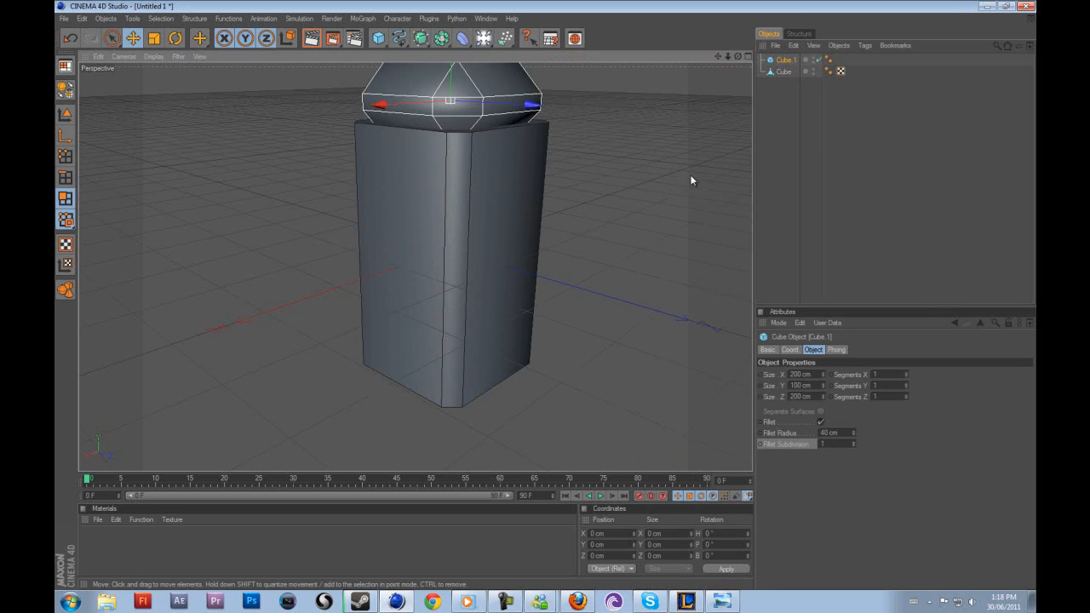
{"action": "key", "text": "ctrl+z"}
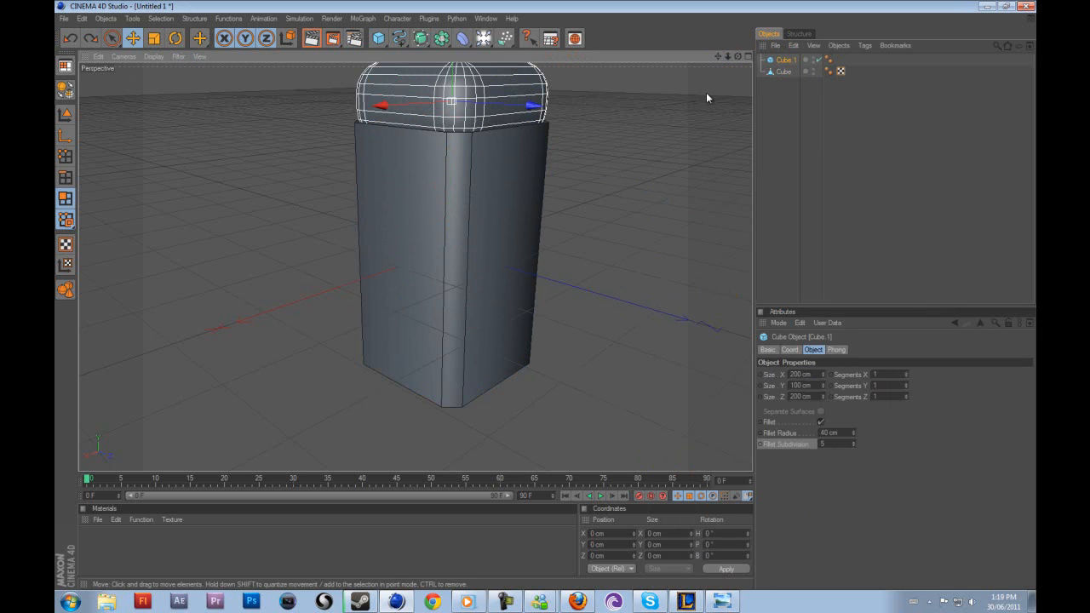
{"action": "left_click_drag", "start_coordinate": [855, 445], "coordinate": [856, 453]}
{"action": "left_click", "coordinate": [725, 166]}
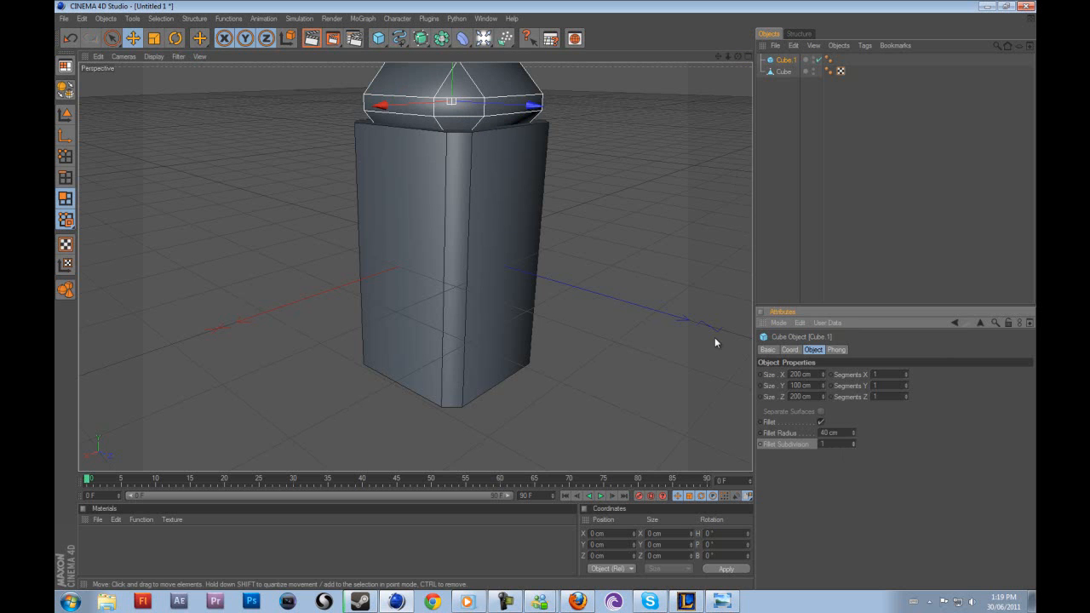
- Set the upper cube's fillet radius to 20 cm
{"action": "left_click_drag", "start_coordinate": [546, 294], "coordinate": [700, 147], "text": "alt"}
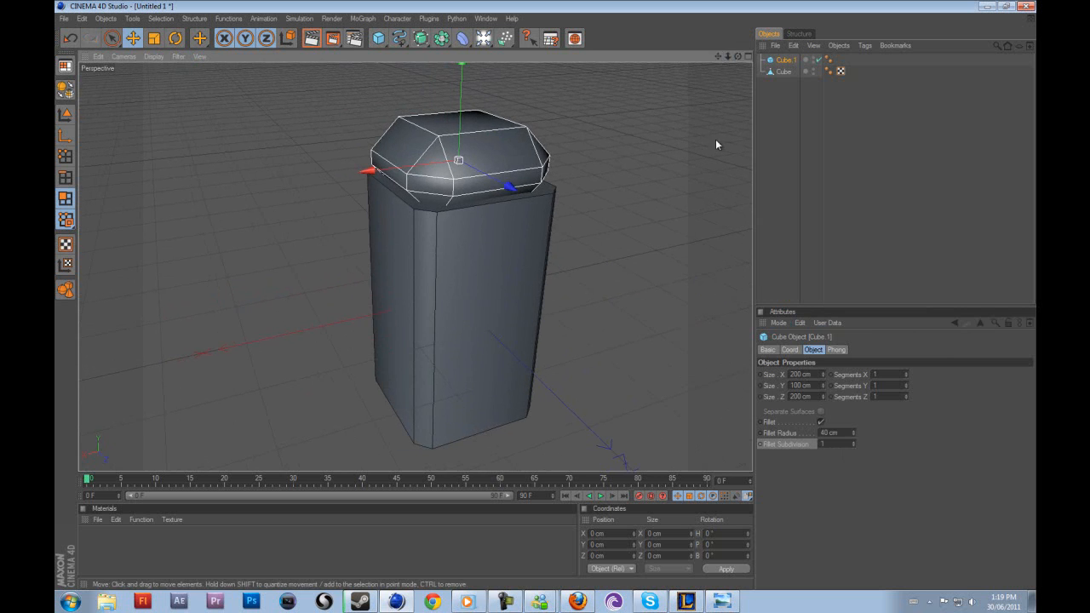
{"action": "left_click_drag", "start_coordinate": [738, 56], "coordinate": [545, 294]}
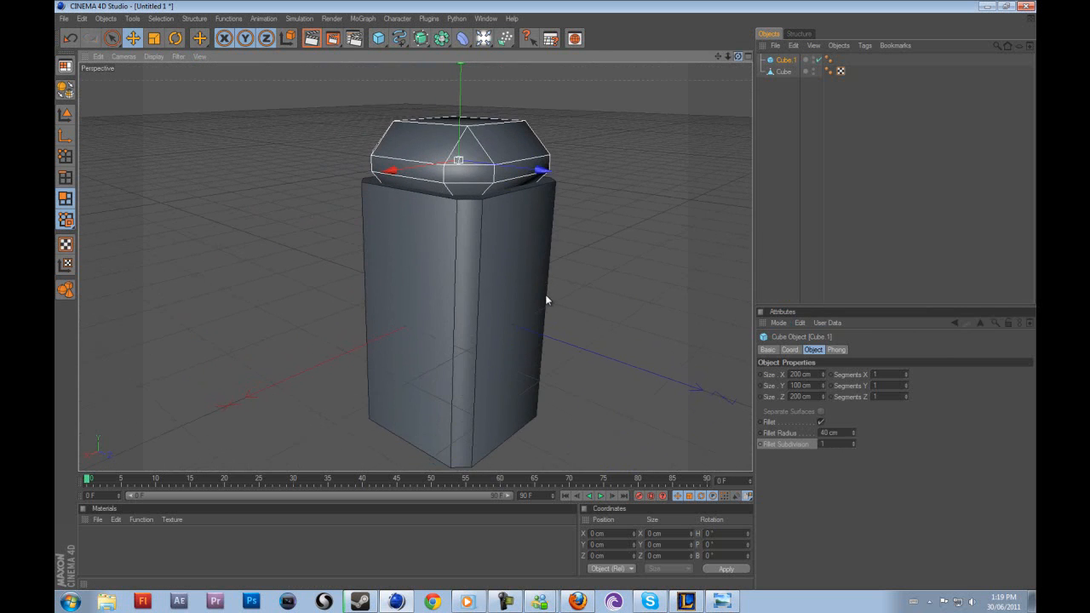
{"action": "left_click", "coordinate": [783, 71]}
{"action": "left_click", "coordinate": [784, 60]}
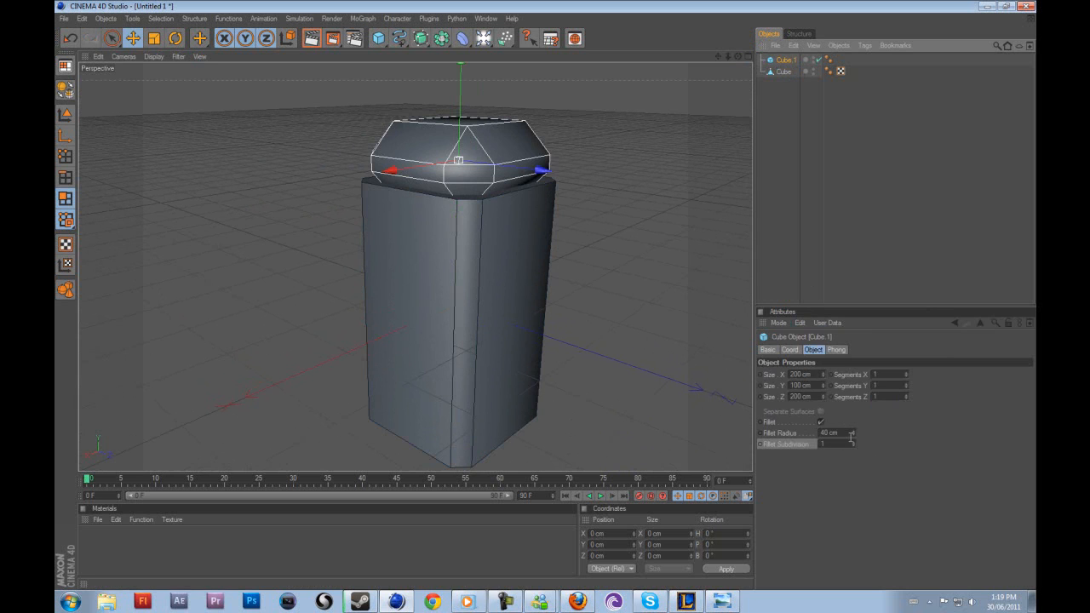
{"action": "left_click_drag", "start_coordinate": [853, 439], "coordinate": [673, 425]}
{"action": "type", "text": "20"}
{"action": "key", "text": "Return"}
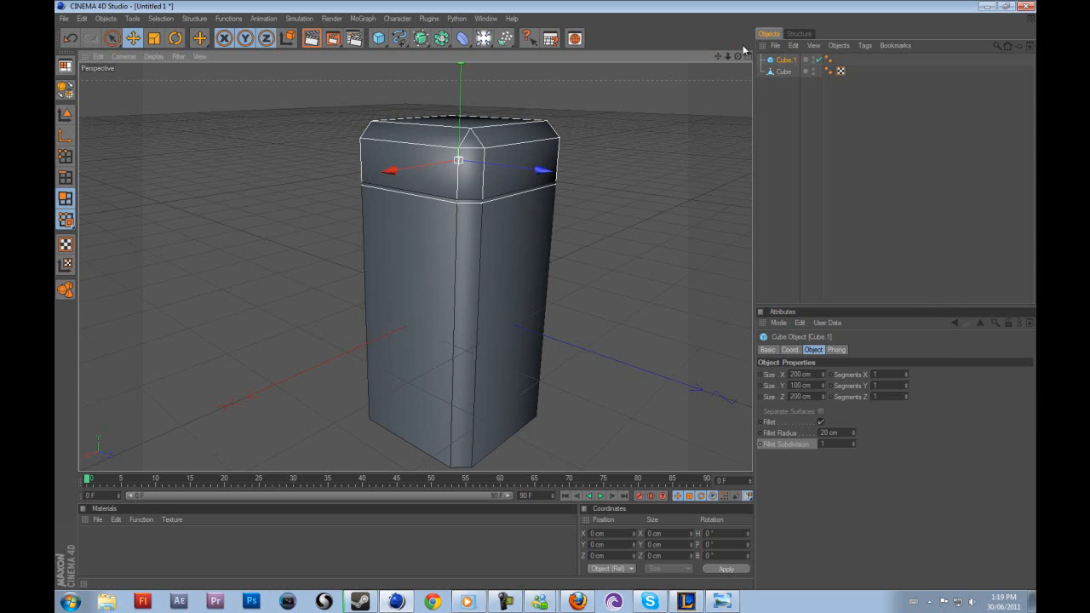
- In model mode, set the upper cube's Y position to 200 cm
{"action": "left_click_drag", "start_coordinate": [737, 56], "coordinate": [622, 560]}
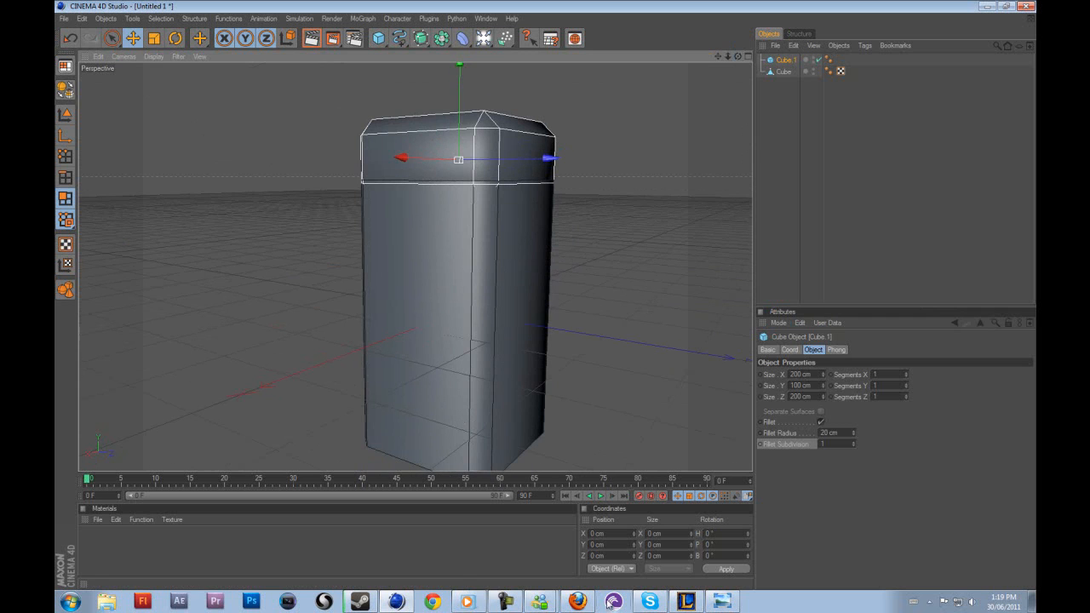
{"action": "left_click", "coordinate": [65, 114]}
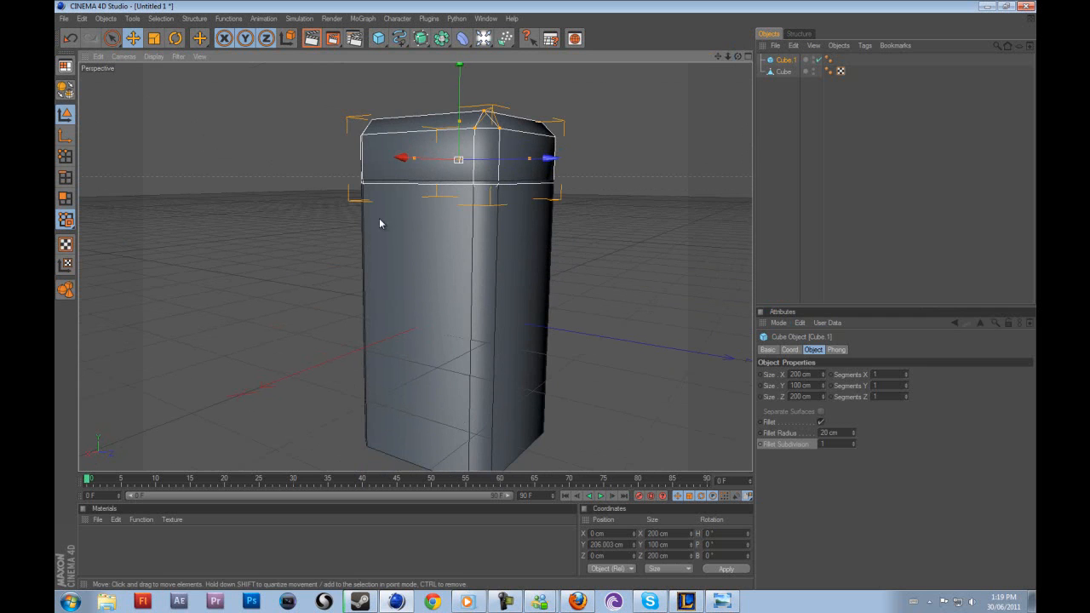
{"action": "left_click", "coordinate": [620, 545]}
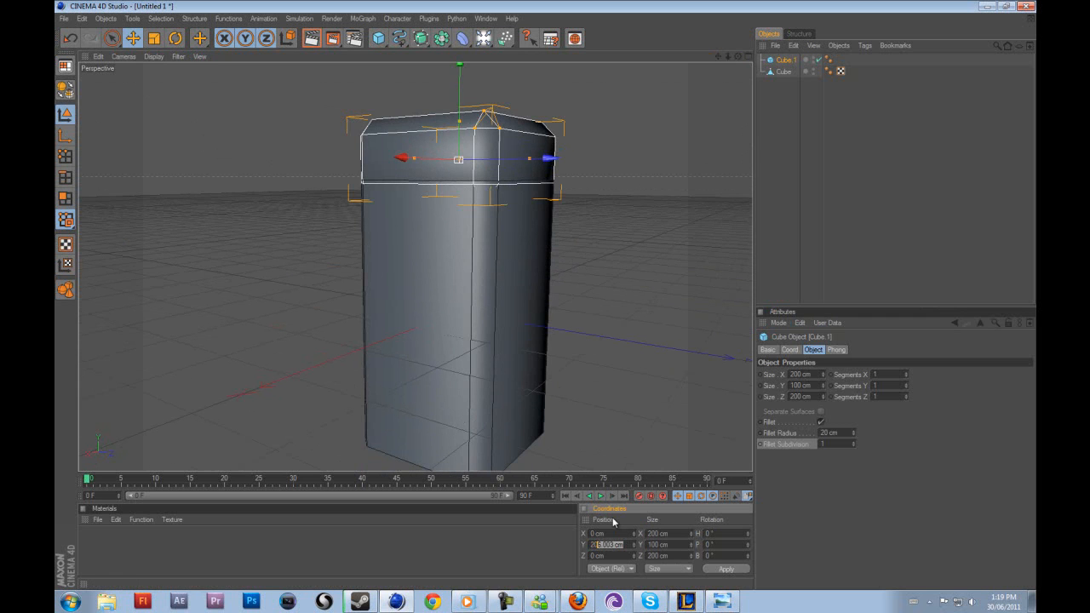
{"action": "type", "text": "200"}
{"action": "key", "text": "Return"}
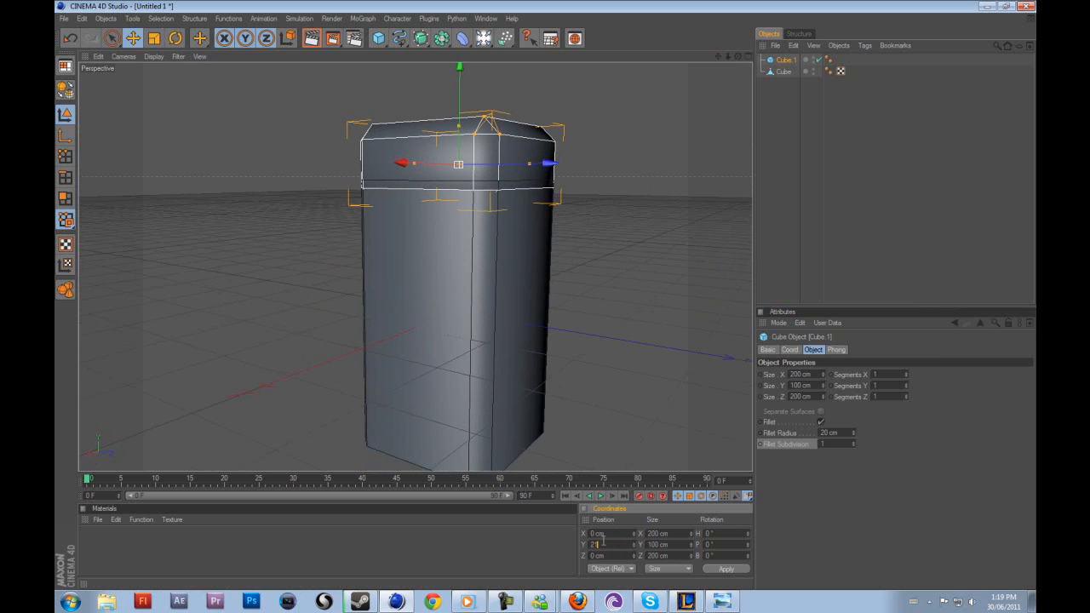
- Set the upper cube's Y position to 210 cm and deselect it
{"action": "key", "text": "Return"}
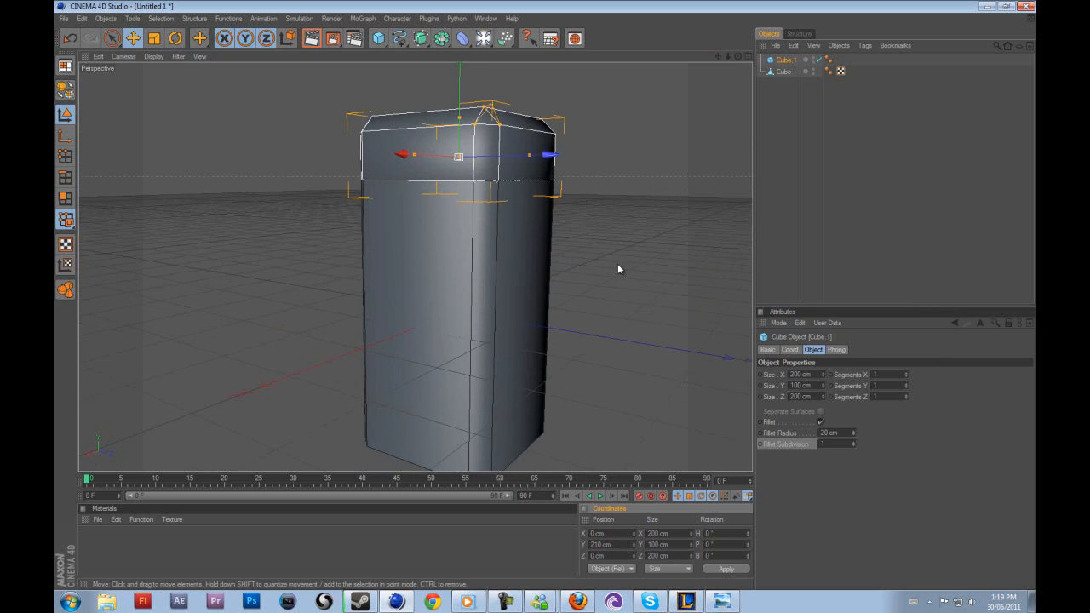
{"action": "left_click", "coordinate": [611, 297]}
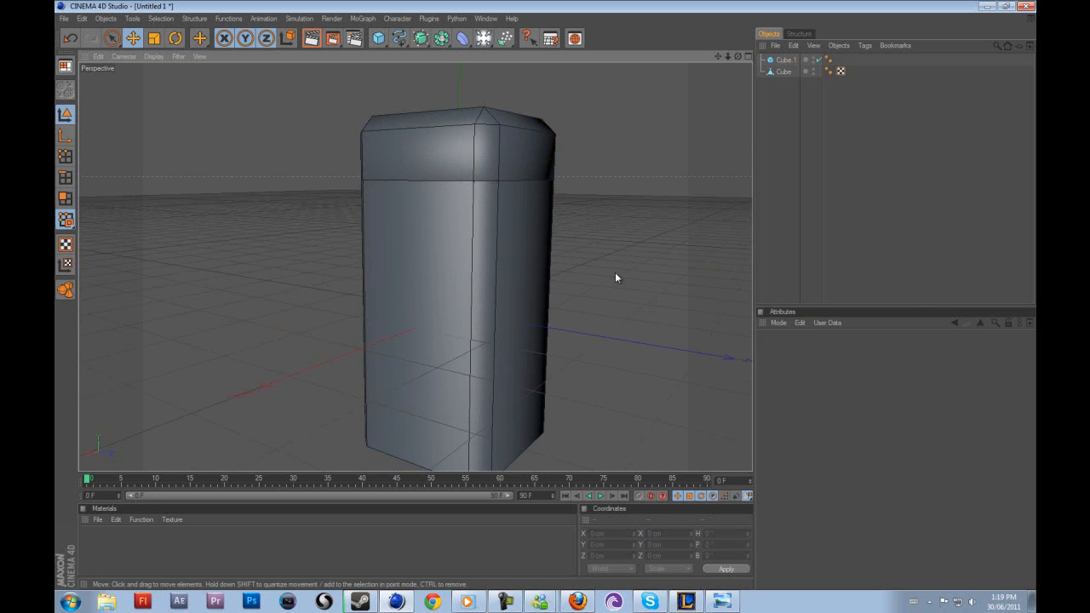
{"action": "left_click_drag", "start_coordinate": [539, 297], "coordinate": [486, 220], "text": "alt"}
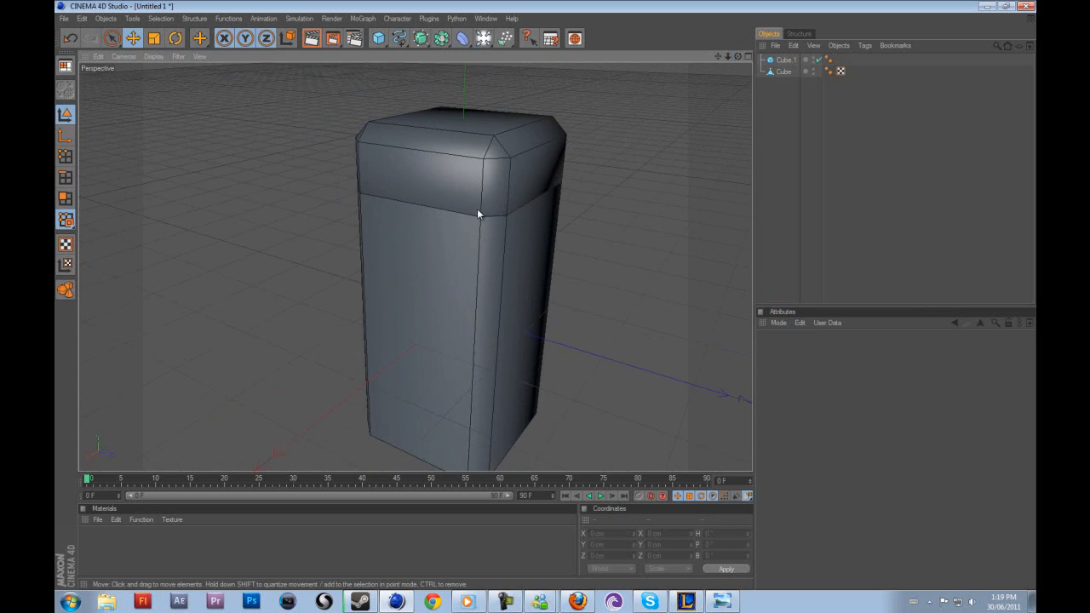
- Set the upper cube's X and Z sizes to 225 cm so the cap overhangs the tall box
{"action": "left_click", "coordinate": [484, 201]}
{"action": "left_click", "coordinate": [812, 374]}
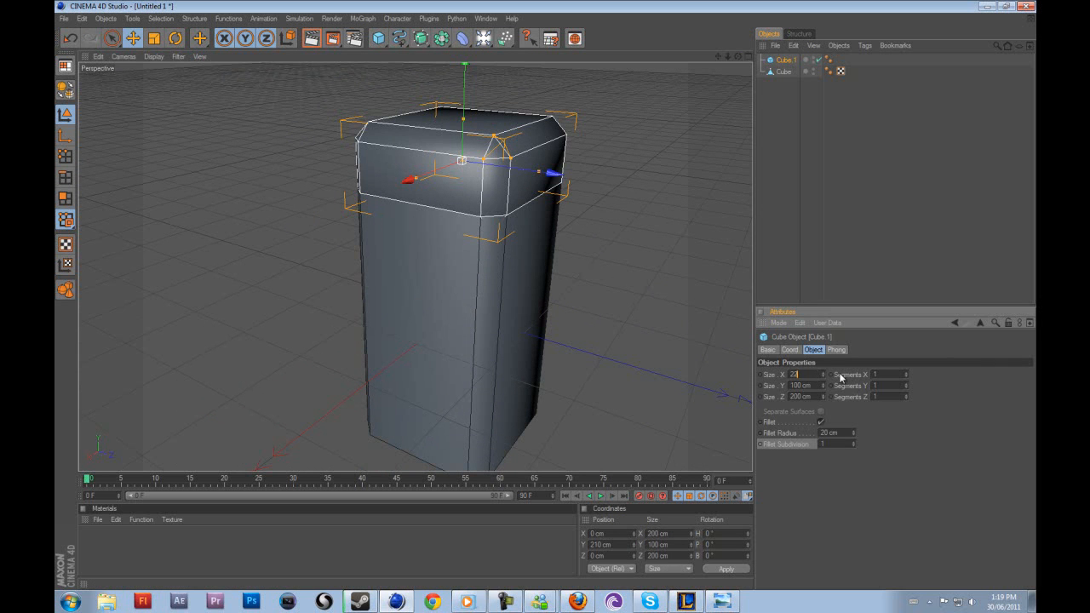
{"action": "type", "text": "225"}
{"action": "key", "text": "Return"}
{"action": "double_click", "coordinate": [816, 397]}
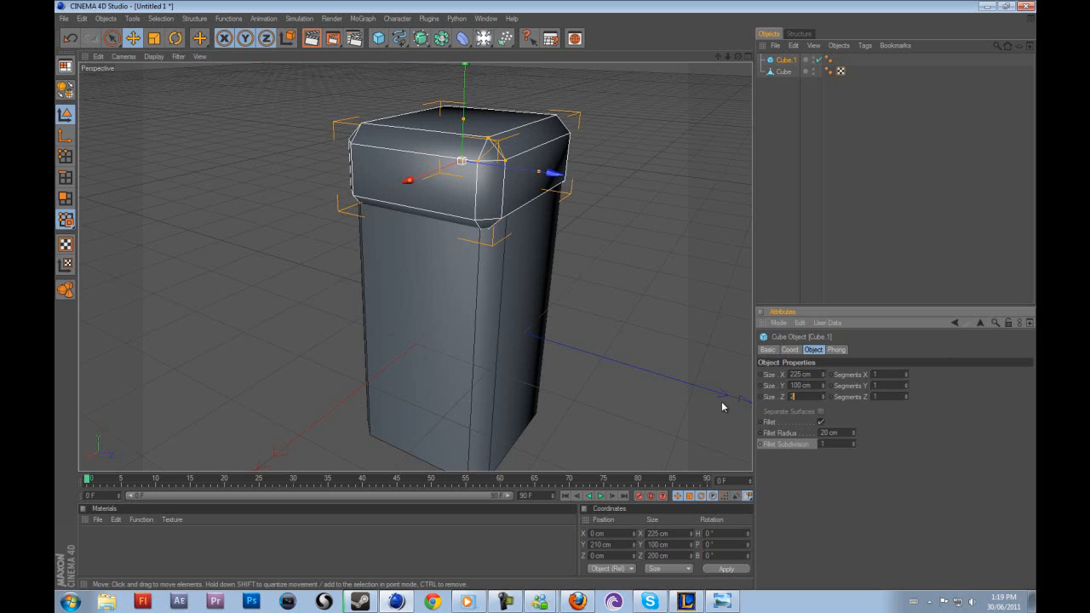
{"action": "type", "text": "225"}
{"action": "key", "text": "Return"}
{"action": "left_click", "coordinate": [672, 111]}
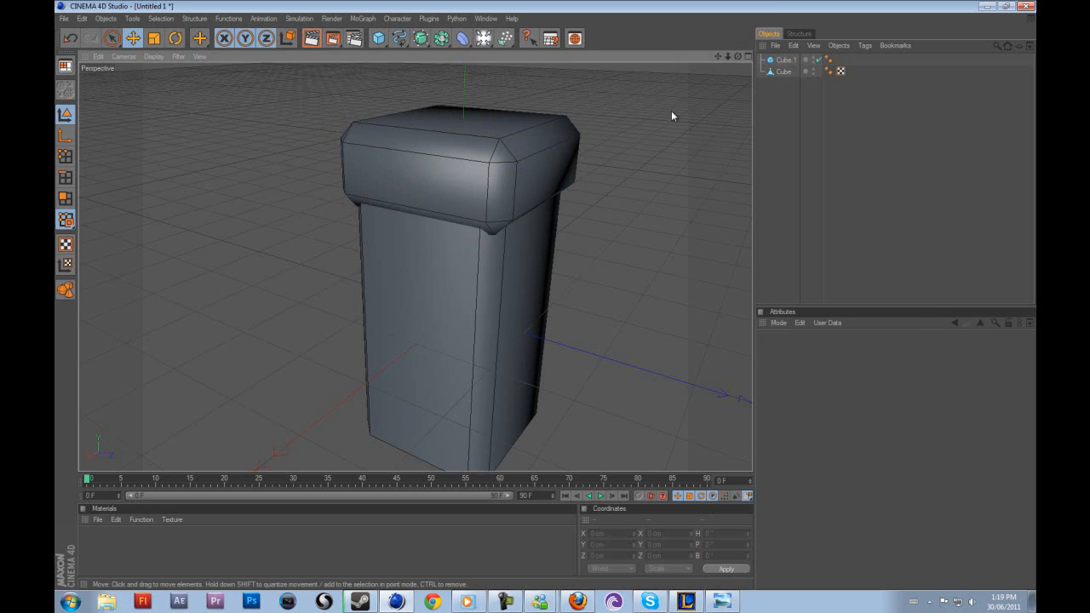
{"action": "left_click_drag", "start_coordinate": [738, 58], "coordinate": [545, 298]}
- Examine the coil reference render and the finished coil in the Halo Coil.c4d scene, and return to the Untitled 1 scene
{"action": "left_click", "coordinate": [721, 602]}
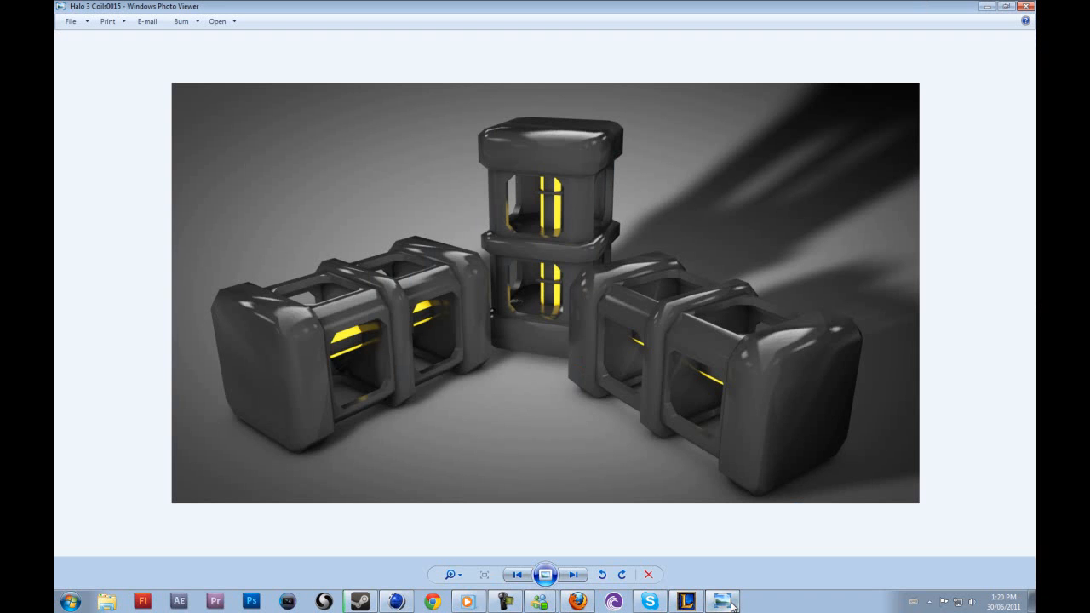
{"action": "left_click", "coordinate": [729, 604]}
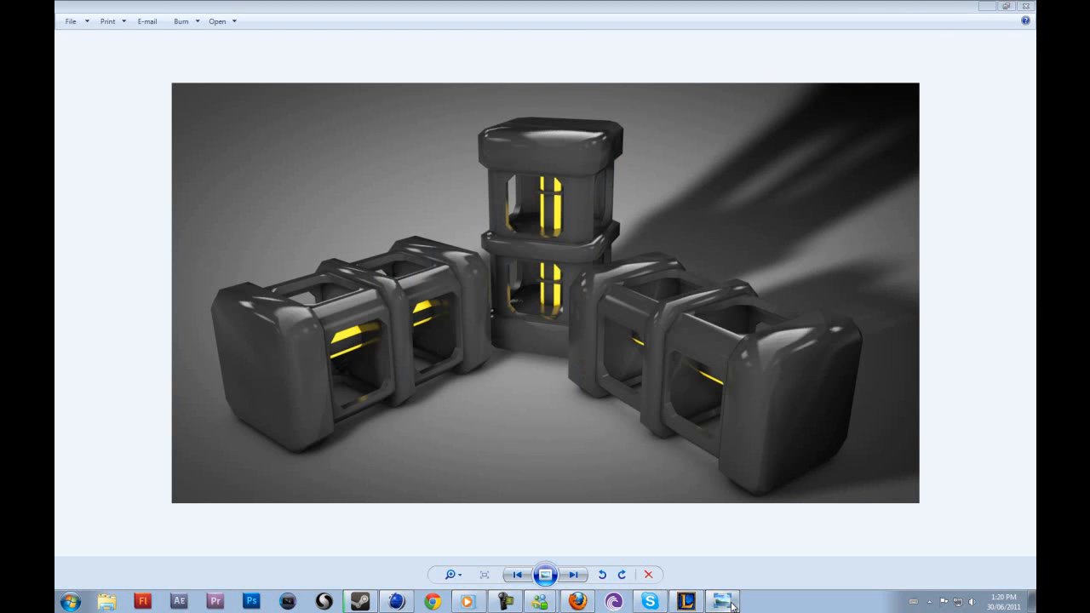
{"action": "left_click", "coordinate": [486, 17]}
{"action": "left_click", "coordinate": [508, 315]}
{"action": "left_click", "coordinate": [589, 151]}
{"action": "scroll", "coordinate": [547, 228], "scroll_direction": "up", "scroll_amount": 3}
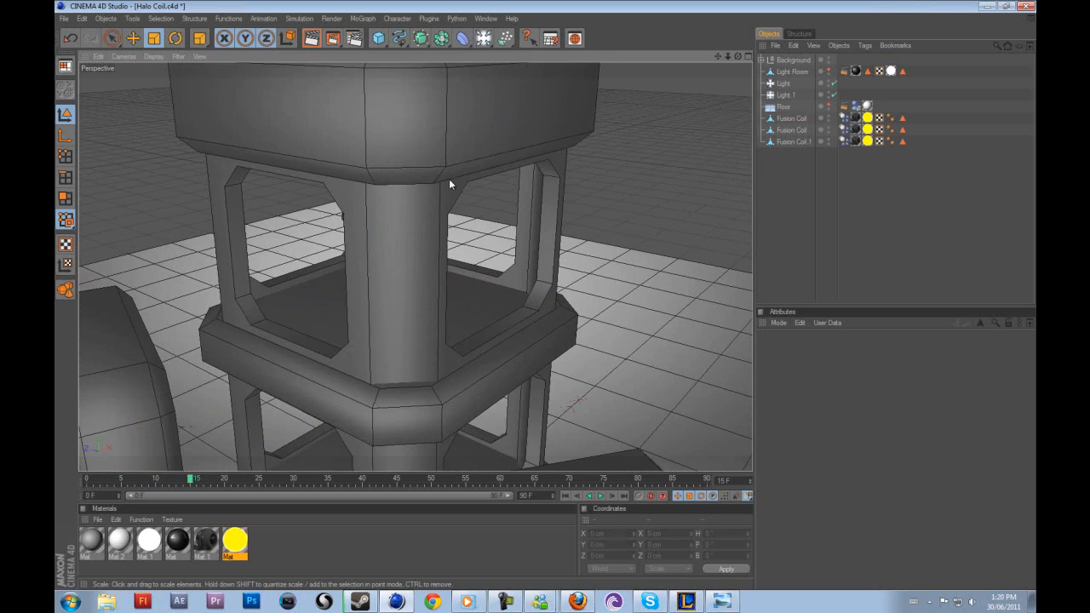
{"action": "left_click", "coordinate": [455, 186]}
{"action": "left_click_drag", "start_coordinate": [739, 56], "coordinate": [442, 84]}
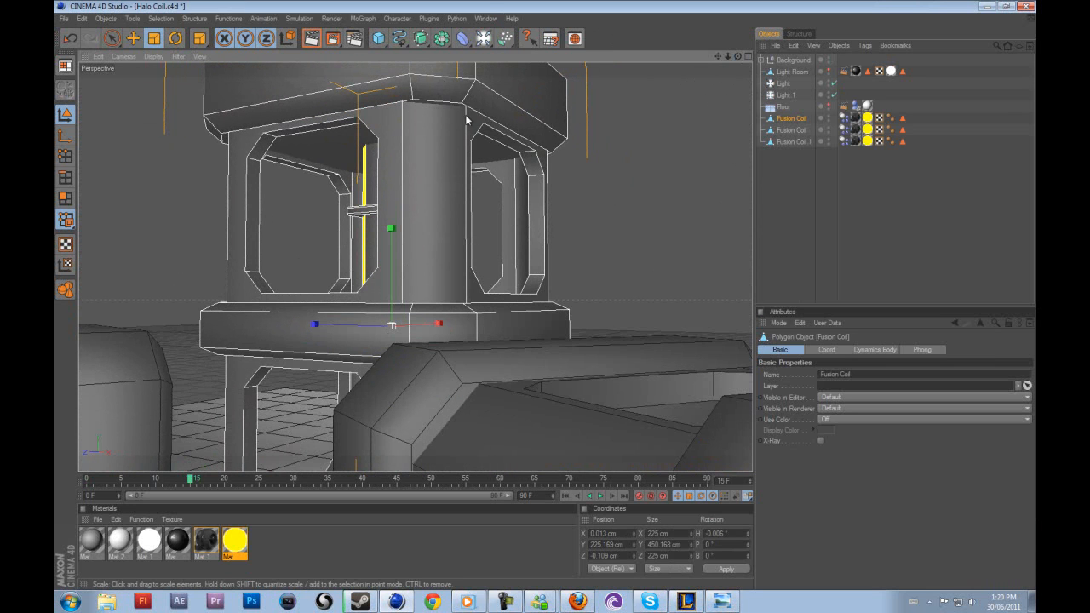
{"action": "left_click", "coordinate": [726, 602]}
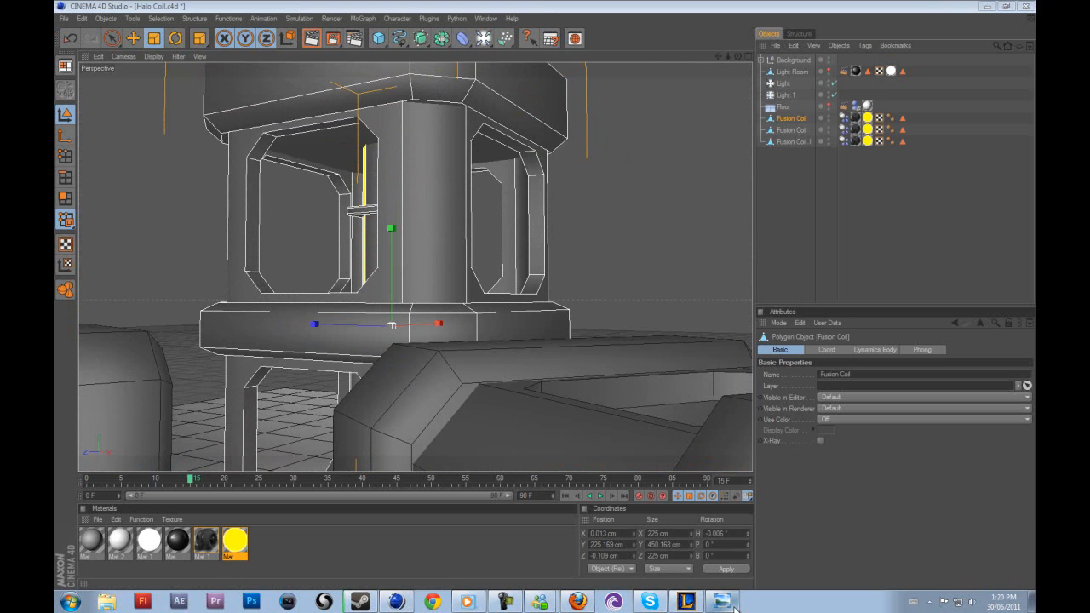
{"action": "left_click", "coordinate": [579, 601]}
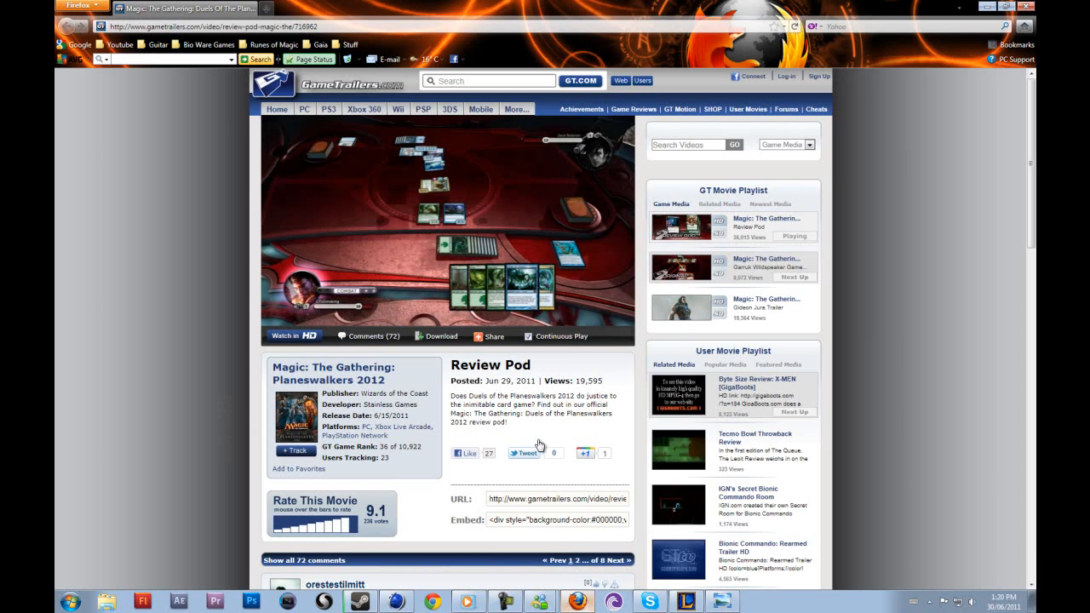
{"action": "left_click", "coordinate": [397, 602]}
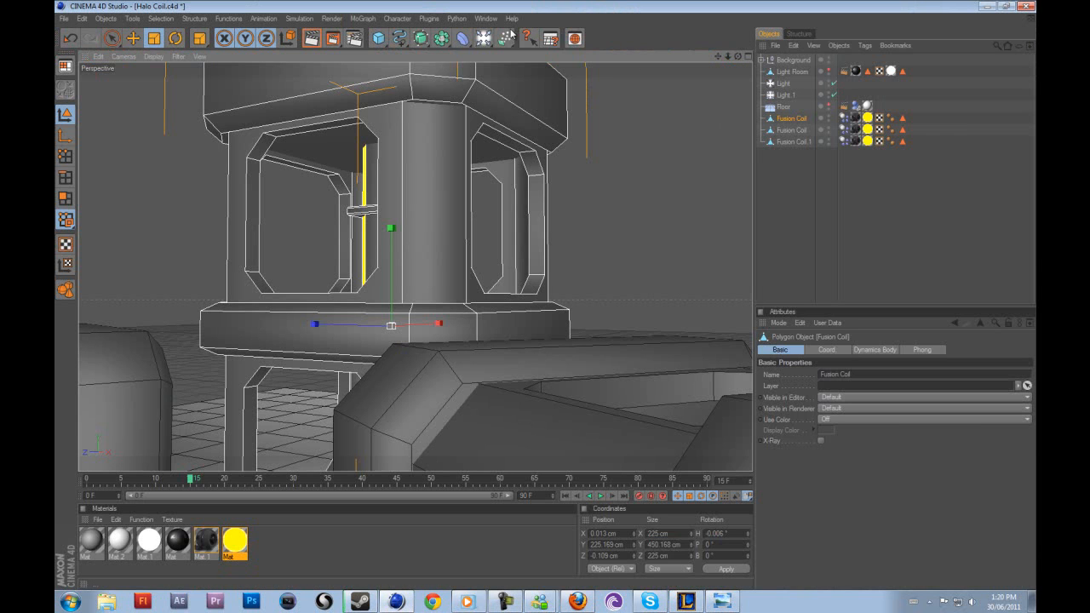
{"action": "left_click", "coordinate": [485, 18]}
{"action": "left_click", "coordinate": [509, 327]}
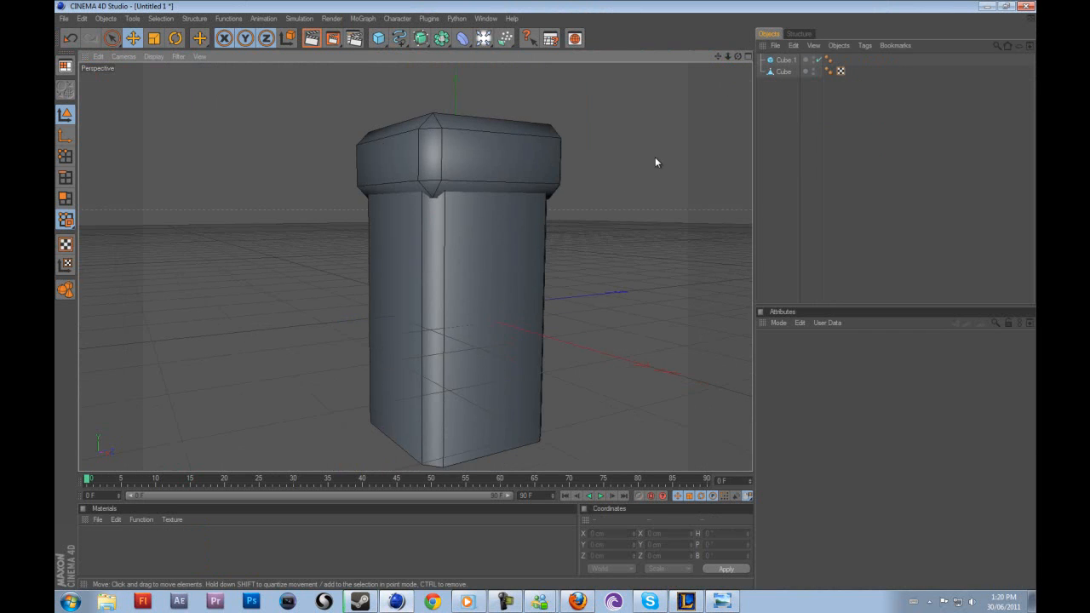
- Make the cap cube editable and switch to polygon mode
{"action": "left_click_drag", "start_coordinate": [737, 57], "coordinate": [532, 173]}
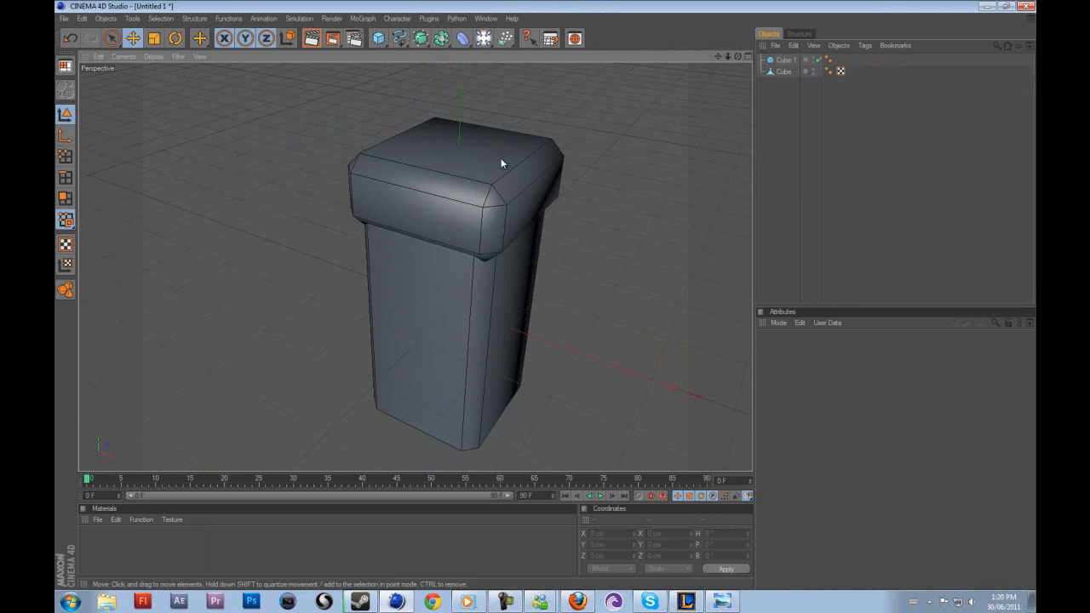
{"action": "left_click", "coordinate": [532, 173]}
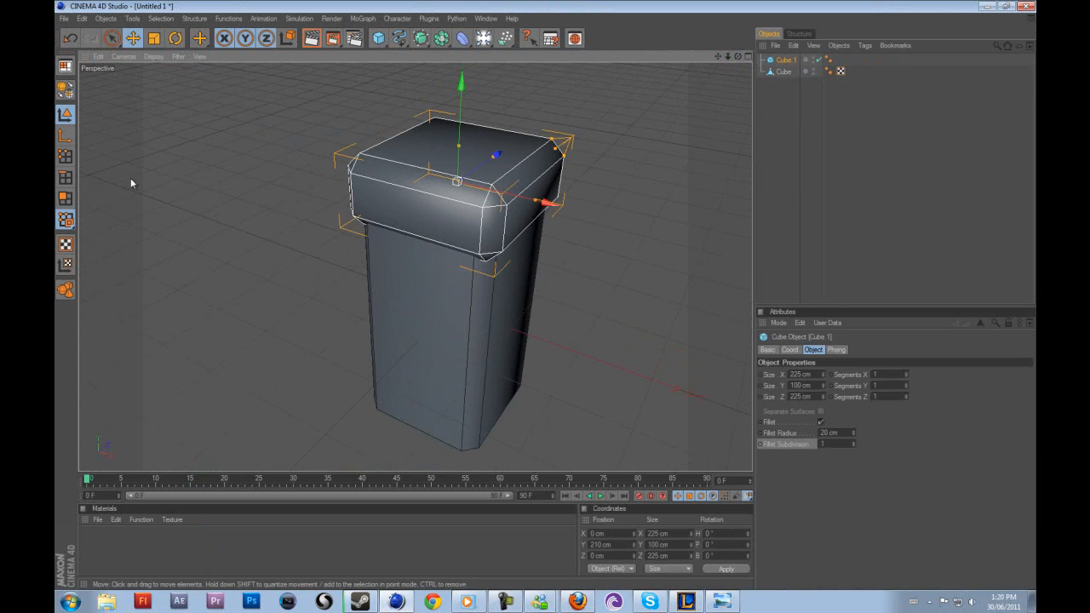
{"action": "left_click", "coordinate": [65, 89]}
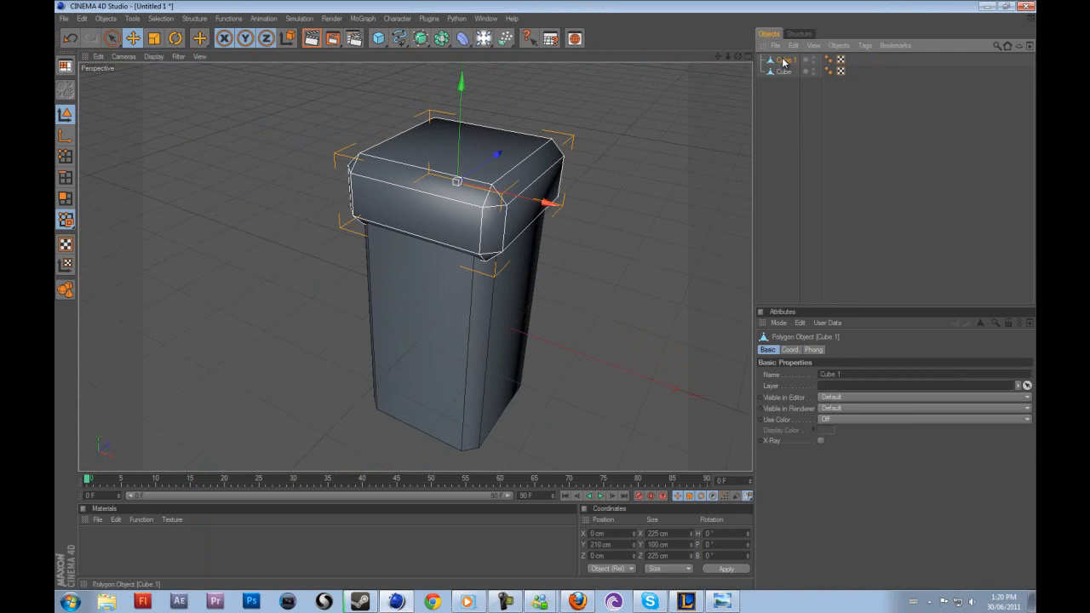
{"action": "left_click", "coordinate": [64, 199]}
{"action": "left_click", "coordinate": [421, 152]}
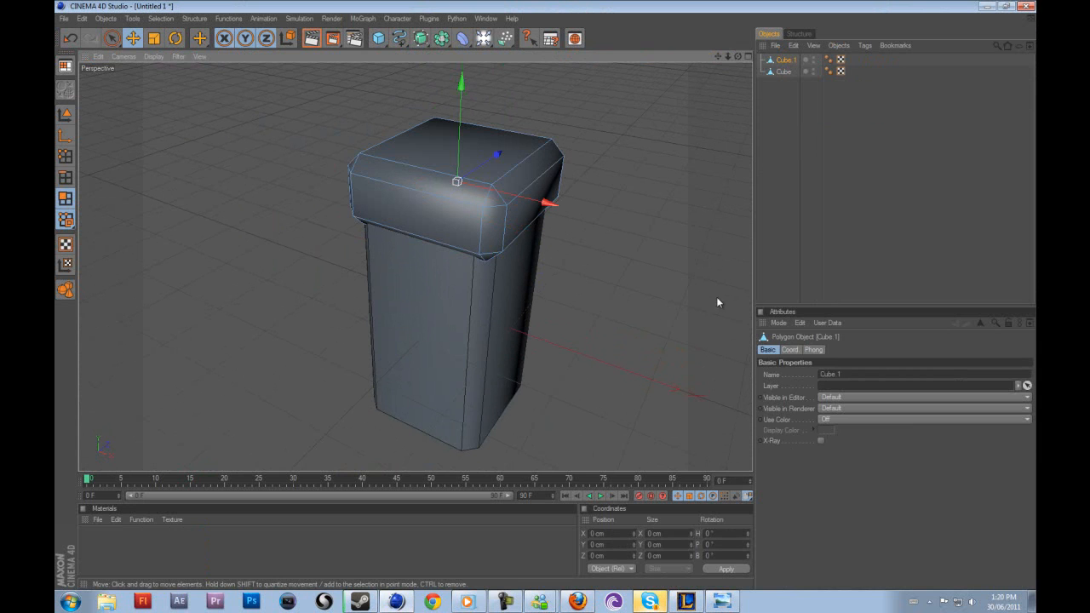
{"action": "right_click", "coordinate": [606, 268]}
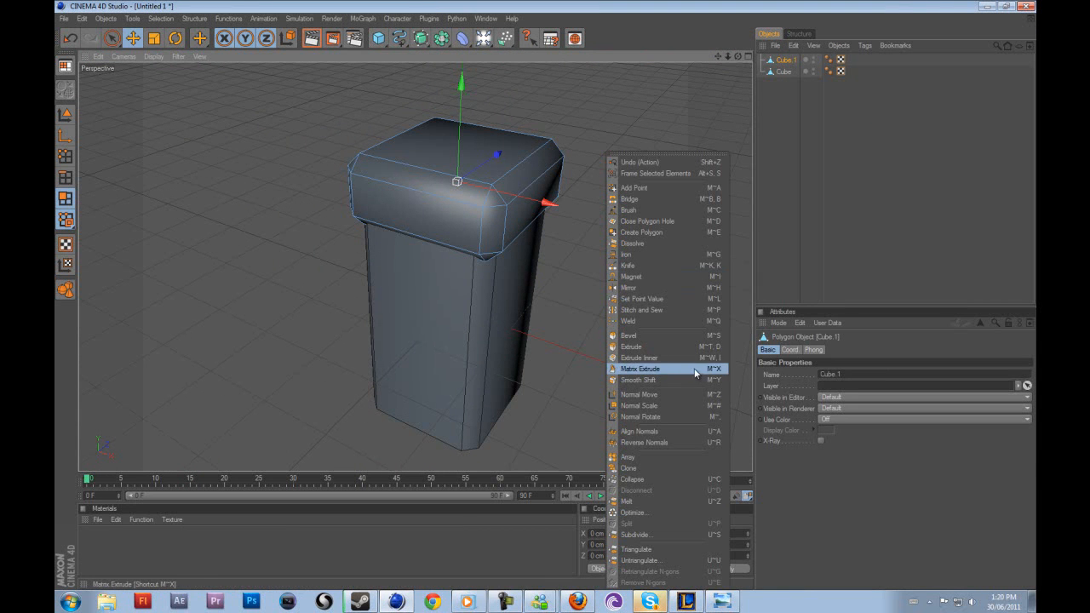
{"action": "left_click", "coordinate": [294, 126]}
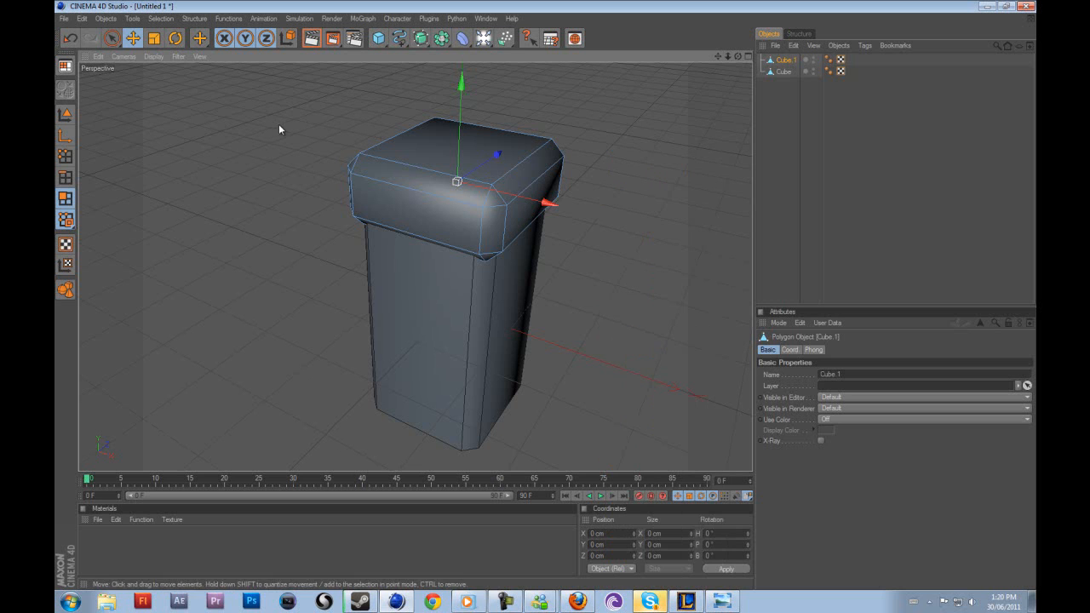
- Use Live Selection to select the cap's top face and its surrounding chamfer polygons, and delete them
{"action": "left_click", "coordinate": [110, 38]}
{"action": "left_click", "coordinate": [429, 150]}
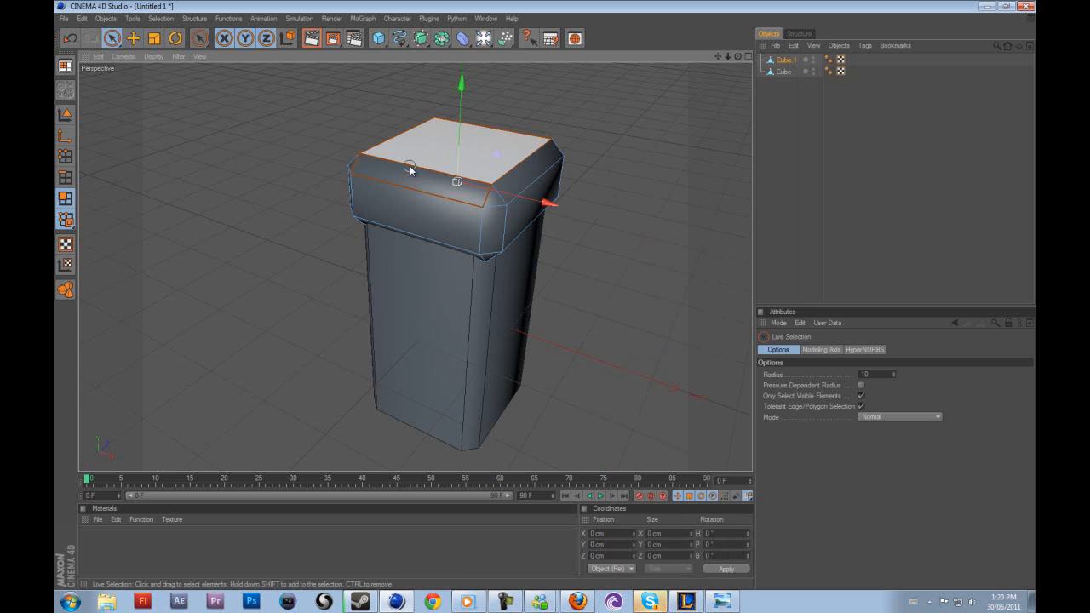
{"action": "left_click_drag", "start_coordinate": [504, 184], "coordinate": [540, 170]}
{"action": "left_click_drag", "start_coordinate": [737, 57], "coordinate": [548, 298]}
{"action": "left_click", "coordinate": [454, 186], "text": "shift"}
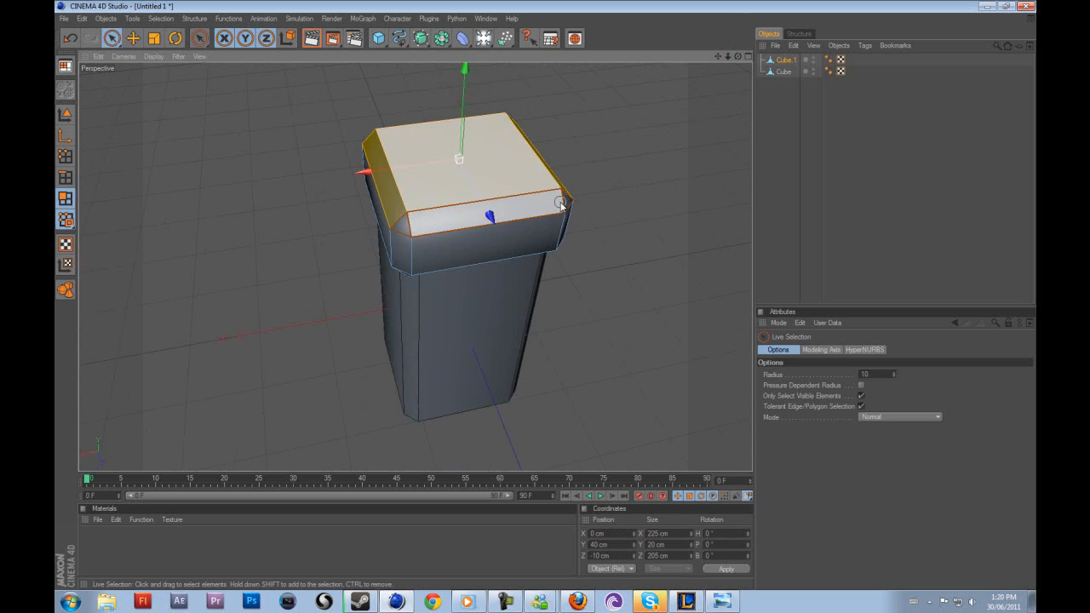
{"action": "key", "text": "Delete"}
{"action": "key", "text": "ctrl+z"}
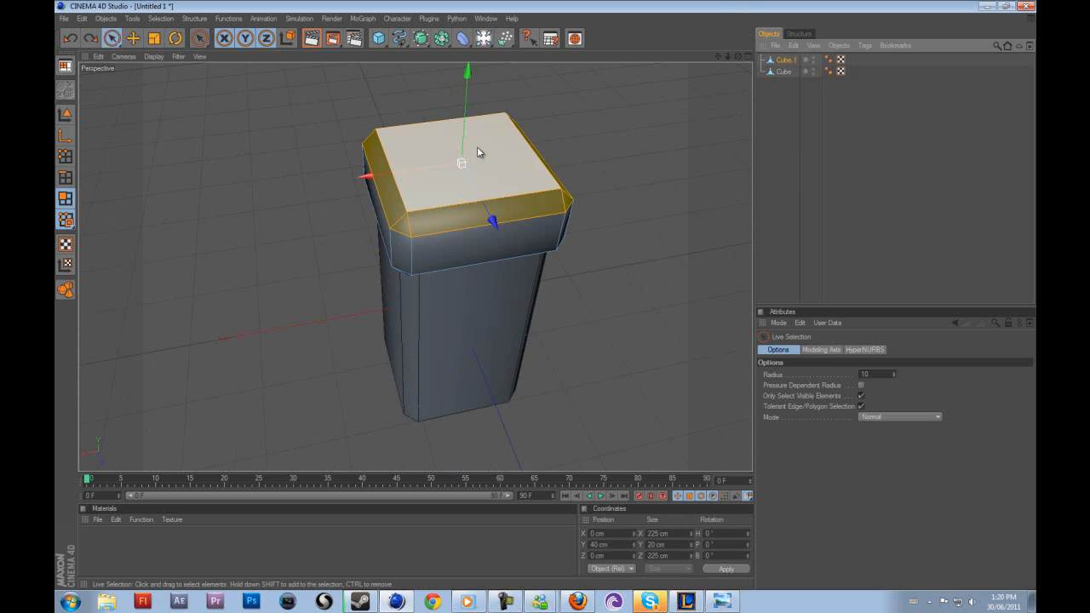
{"action": "key", "text": "Delete"}
- Select the cap's bottom face and chamfer polygons, hide the tall box, and delete the selected polygons
{"action": "left_click_drag", "start_coordinate": [738, 57], "coordinate": [545, 294]}
{"action": "left_click_drag", "start_coordinate": [501, 164], "coordinate": [463, 167]}
{"action": "left_click", "coordinate": [805, 72]}
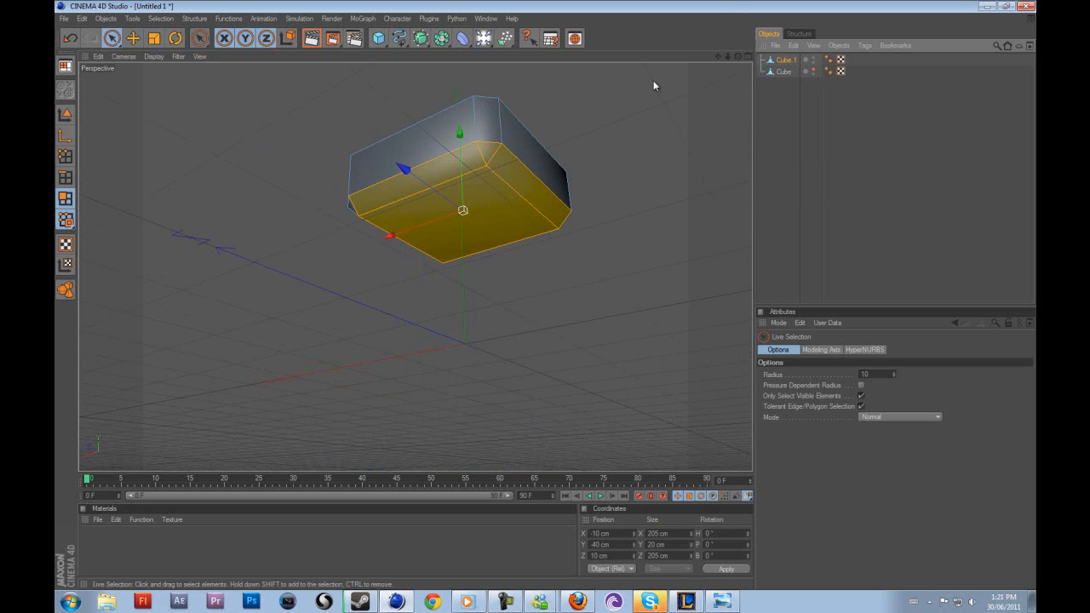
{"action": "mouse_move", "coordinate": [734, 57]}
{"action": "left_mouse_down"}
{"action": "mouse_move", "coordinate": [527, 296]}
{"action": "mouse_move", "coordinate": [412, 167]}
{"action": "mouse_move", "coordinate": [511, 160]}
{"action": "left_mouse_up"}
{"action": "key", "text": "Delete"}
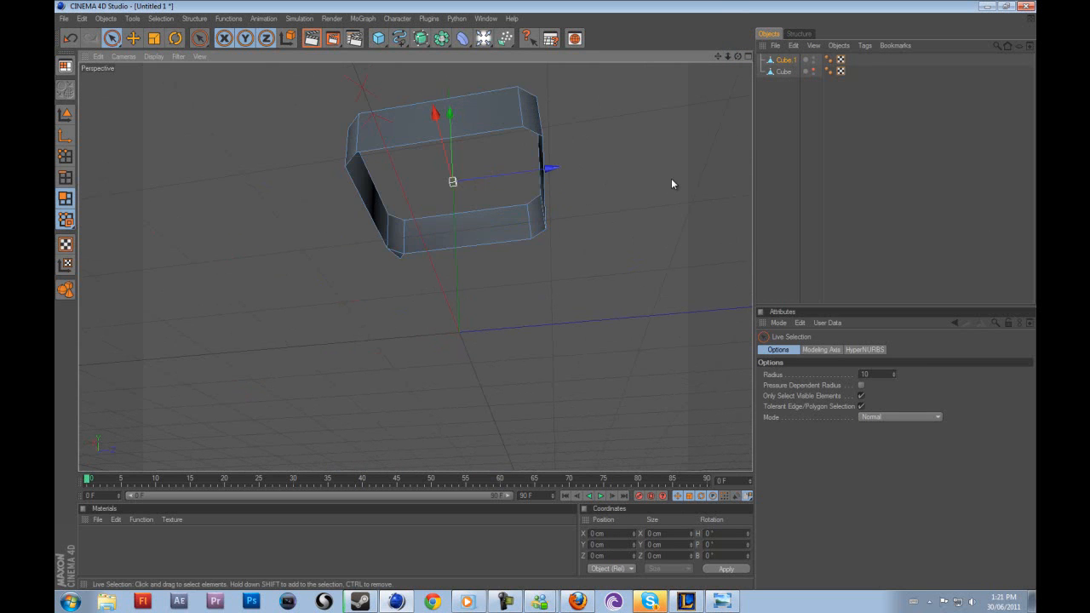
- Delete the leftover corner triangle below the cap ring and make the tall box visible again
{"action": "left_click_drag", "start_coordinate": [734, 57], "coordinate": [585, 150]}
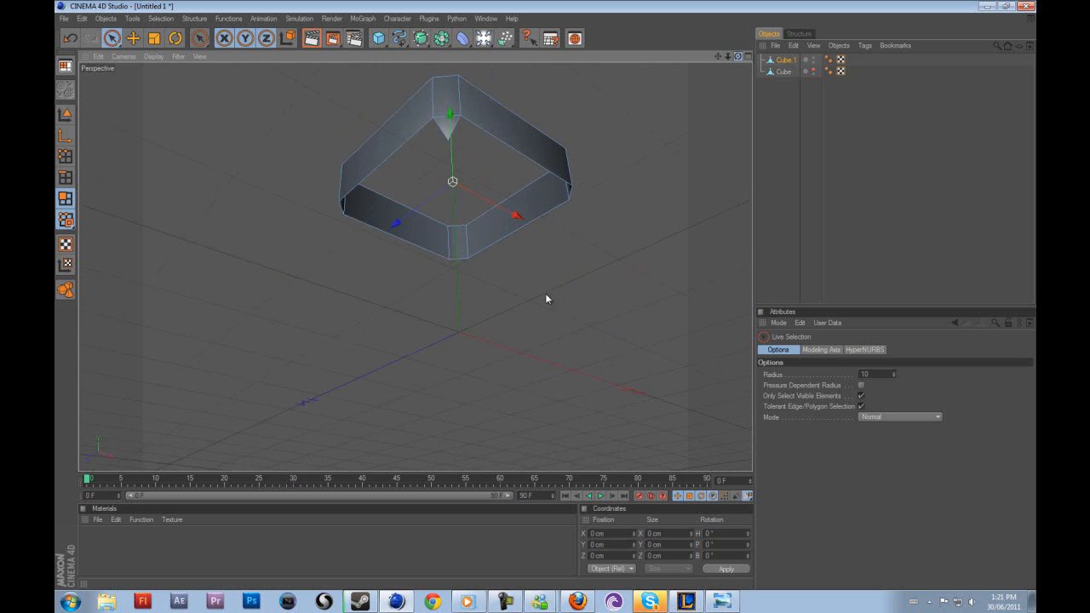
{"action": "left_click_drag", "start_coordinate": [740, 58], "coordinate": [547, 299]}
{"action": "left_click", "coordinate": [472, 235]}
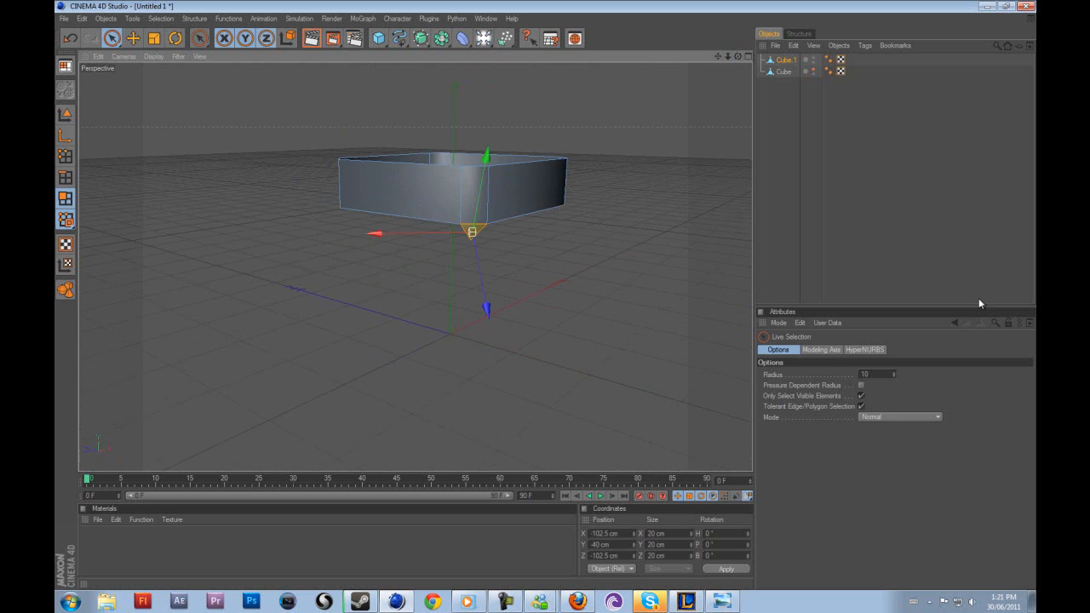
{"action": "left_click", "coordinate": [480, 233]}
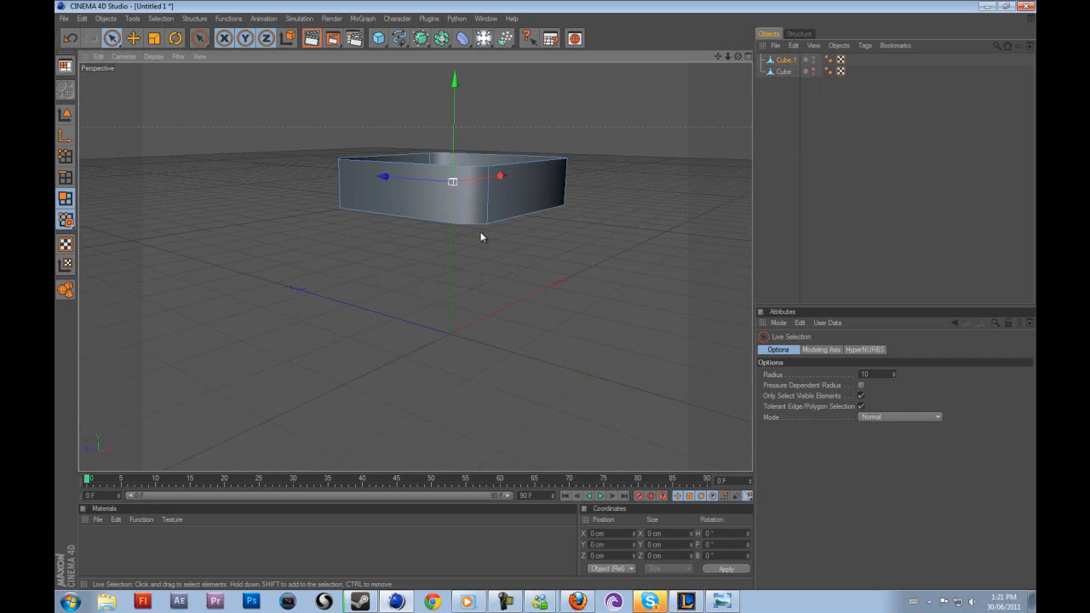
{"action": "left_click", "coordinate": [813, 71]}
{"action": "left_click", "coordinate": [798, 141]}
- Close the cap ring's top and bottom openings with Close Polygon Hole and compare with the coil reference render
{"action": "left_click_drag", "start_coordinate": [738, 56], "coordinate": [527, 162]}
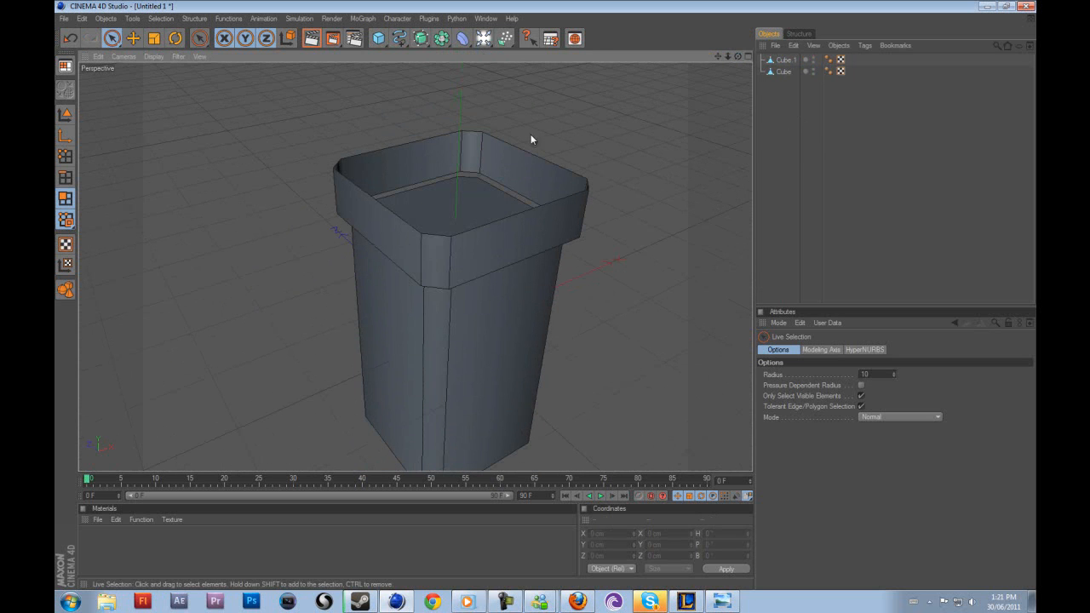
{"action": "left_click", "coordinate": [784, 60]}
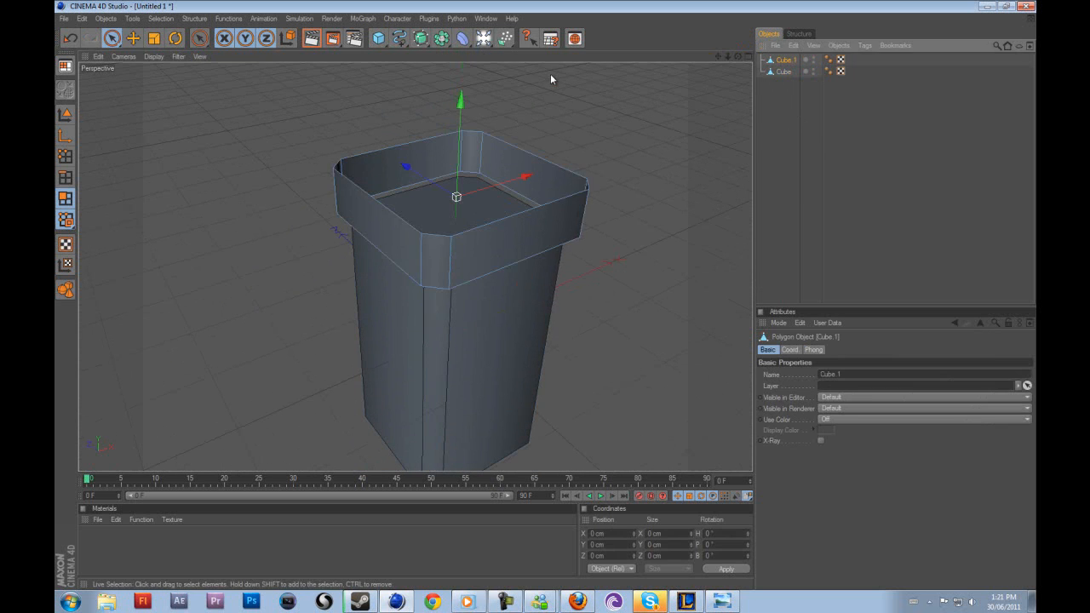
{"action": "right_click", "coordinate": [554, 77]}
{"action": "left_click", "coordinate": [592, 145]}
{"action": "left_click", "coordinate": [513, 154]}
{"action": "left_click_drag", "start_coordinate": [736, 56], "coordinate": [545, 294]}
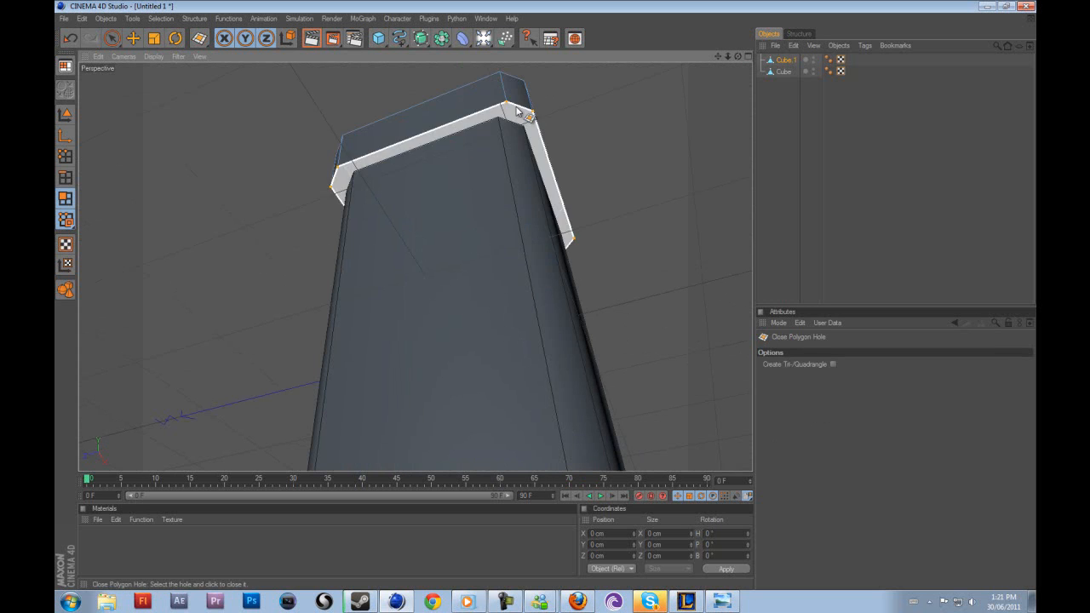
{"action": "left_click_drag", "start_coordinate": [737, 58], "coordinate": [545, 294]}
{"action": "left_click", "coordinate": [721, 602]}
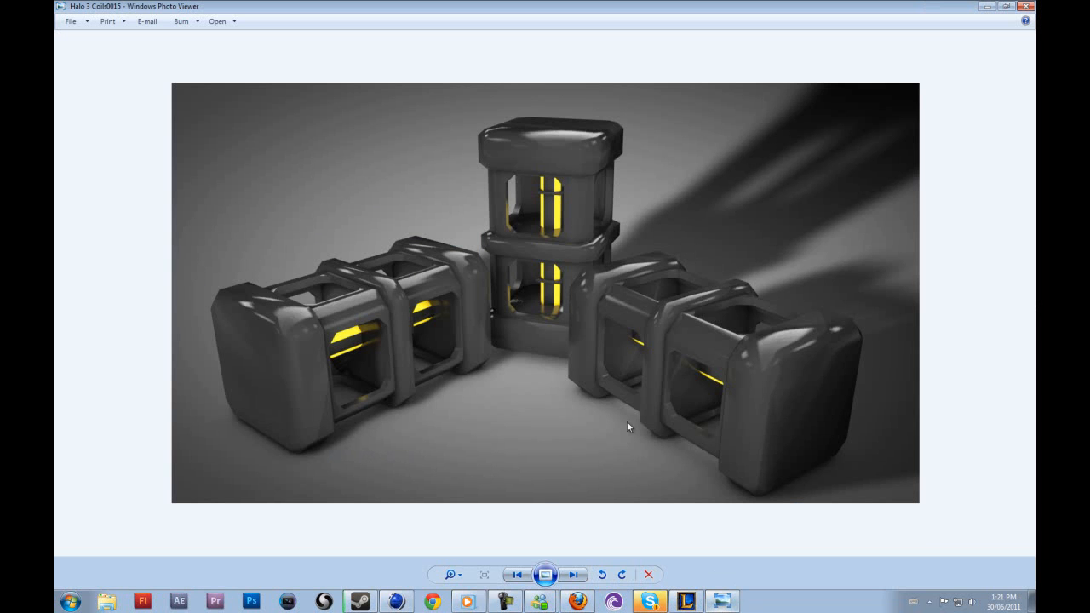
{"action": "left_click", "coordinate": [721, 601]}
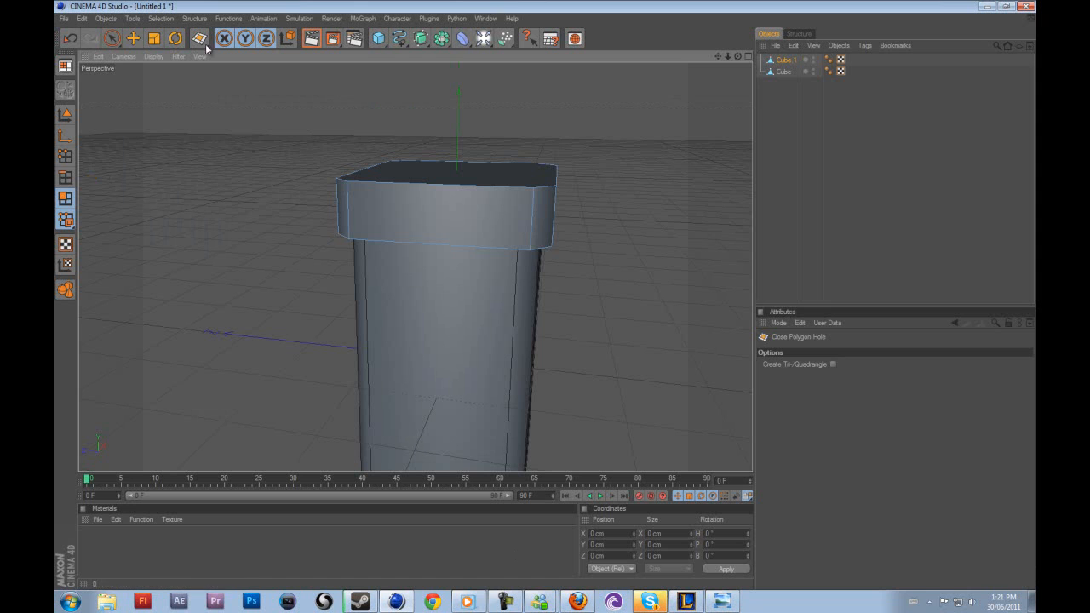
- Select the cap's top and bottom faces with Live Selection and bevel them with 5 cm extrusion and 5 cm inner offset
{"action": "left_click", "coordinate": [111, 39]}
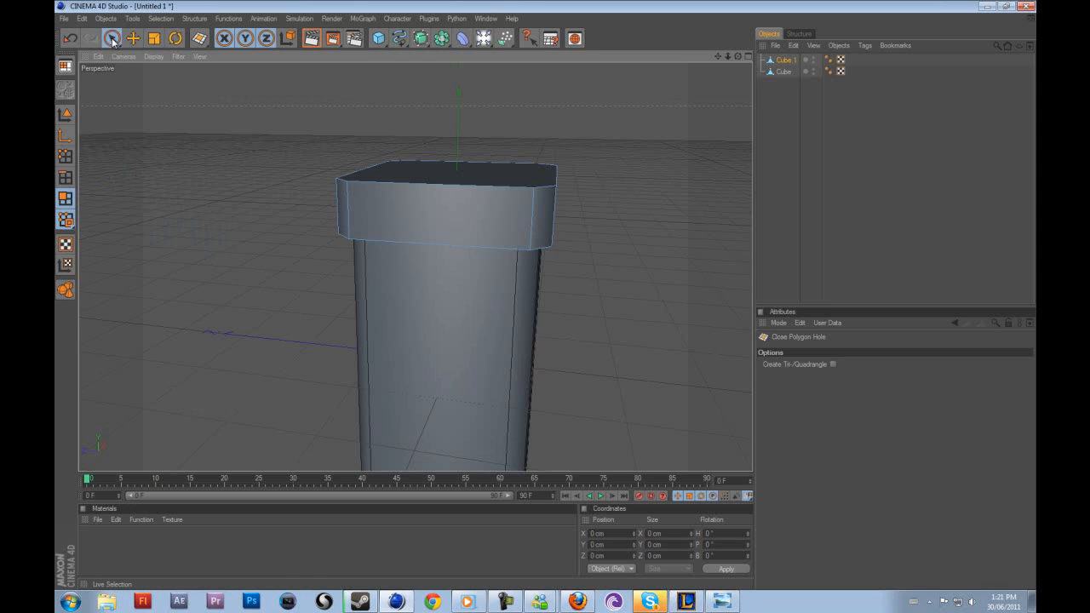
{"action": "left_click", "coordinate": [437, 170]}
{"action": "left_click_drag", "start_coordinate": [740, 66], "coordinate": [546, 157], "text": "alt"}
{"action": "right_click", "coordinate": [637, 152]}
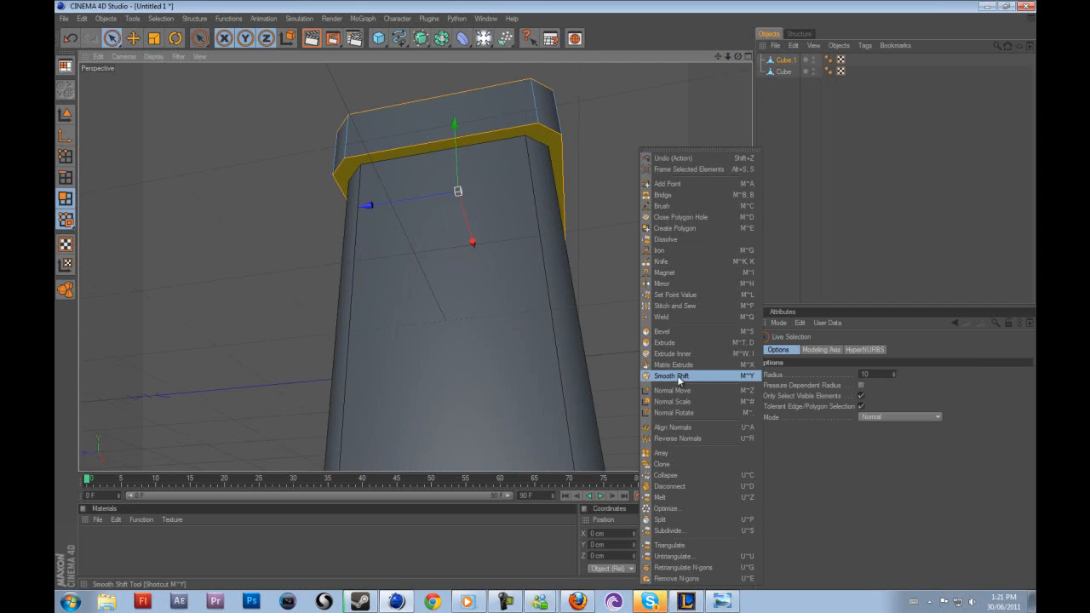
{"action": "left_click", "coordinate": [691, 330]}
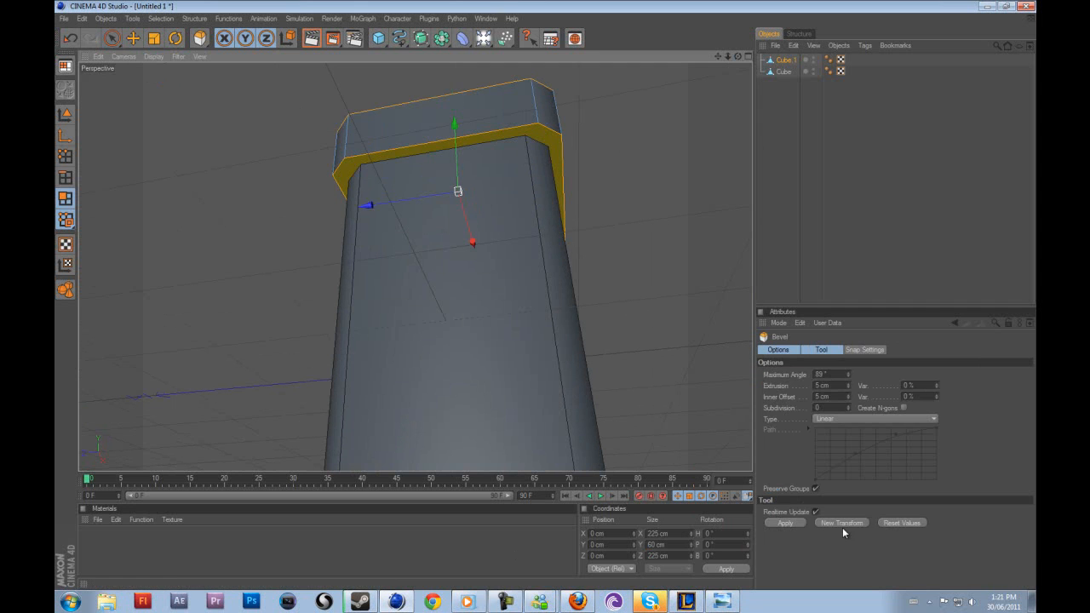
{"action": "left_click", "coordinate": [785, 523]}
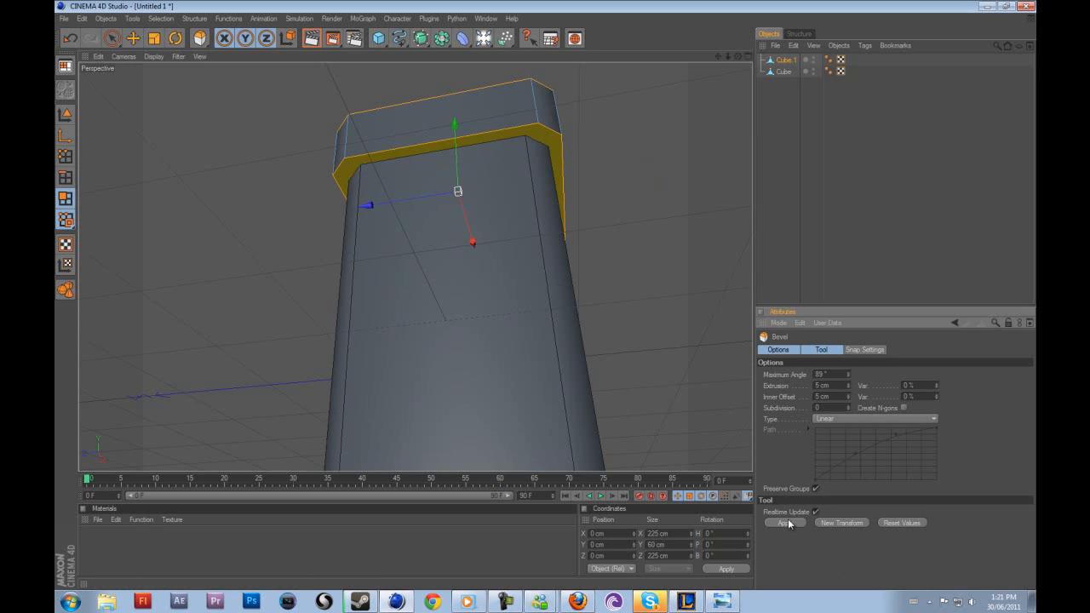
{"action": "left_click_drag", "start_coordinate": [737, 56], "coordinate": [554, 299]}
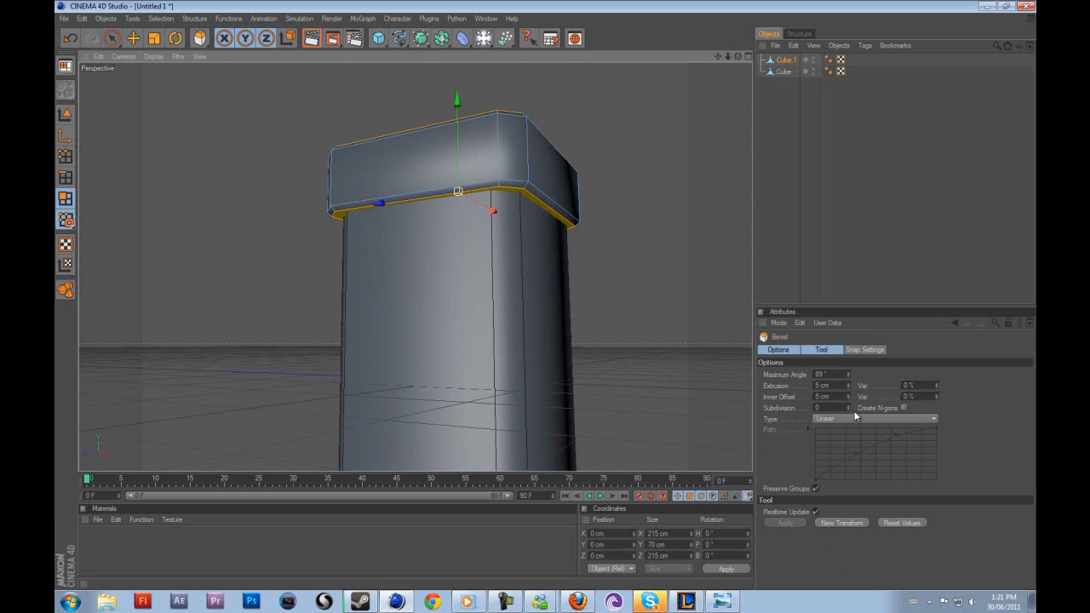
- Try a larger bevel on the cap with 9.8 cm extrusion and 13 cm inner offset, and undo it
{"action": "left_click_drag", "start_coordinate": [847, 390], "coordinate": [848, 396]}
{"action": "left_click_drag", "start_coordinate": [738, 56], "coordinate": [511, 281]}
{"action": "left_click_drag", "start_coordinate": [738, 57], "coordinate": [533, 298]}
{"action": "mouse_move", "coordinate": [851, 394]}
{"action": "left_mouse_down"}
{"action": "mouse_move", "coordinate": [882, 405]}
{"action": "mouse_move", "coordinate": [852, 393]}
{"action": "left_mouse_up"}
{"action": "key", "text": "ctrl+z"}
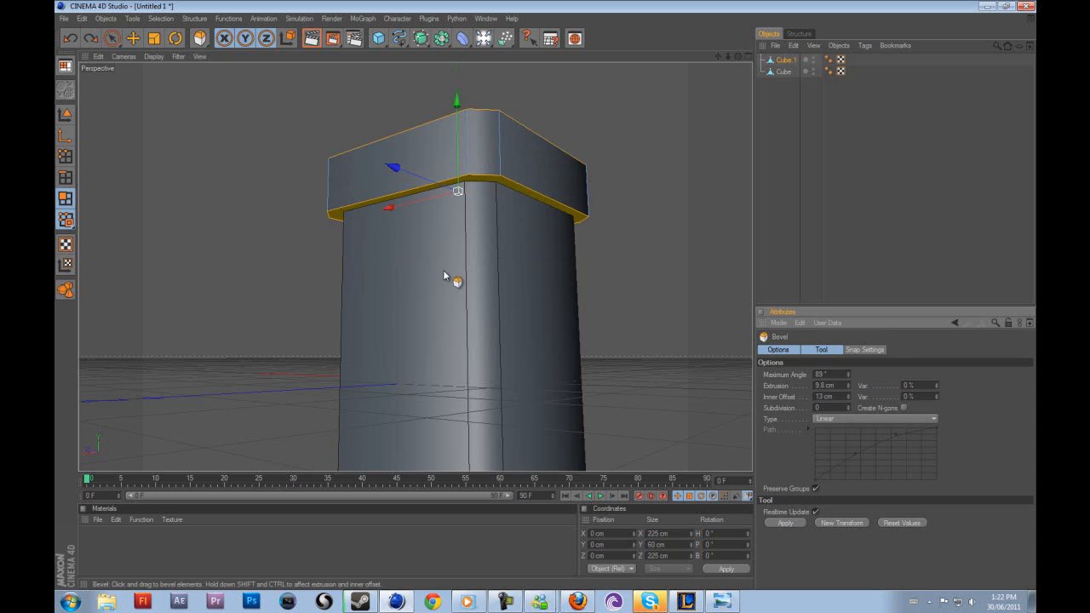
- Reapply the cap bevel, try 12.1 cm extrusion with 12.6 cm inner offset, and undo it
{"action": "left_click", "coordinate": [796, 524]}
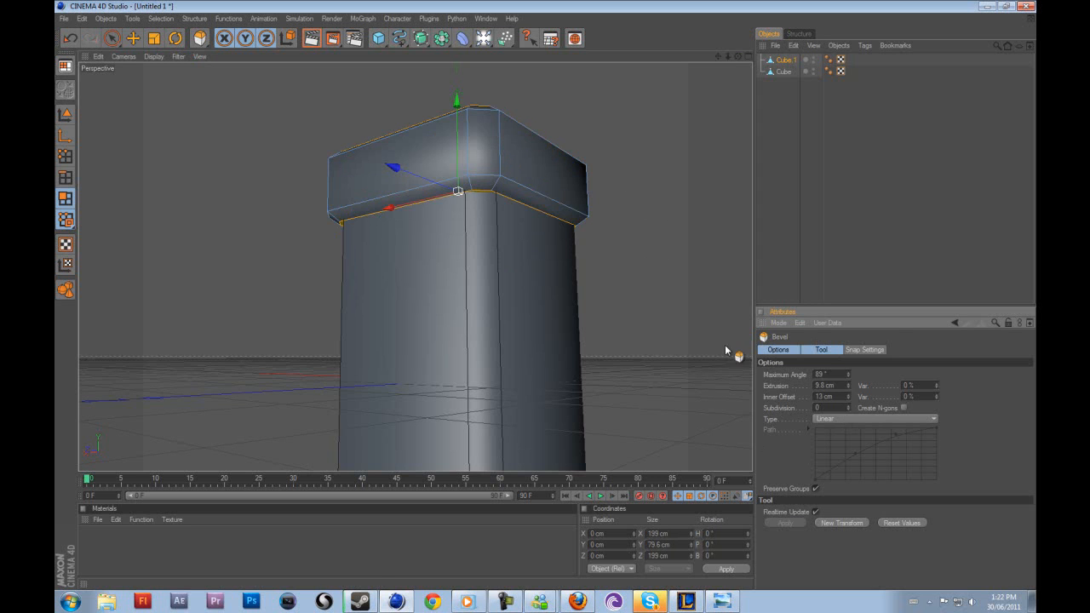
{"action": "left_click_drag", "start_coordinate": [849, 398], "coordinate": [850, 399]}
{"action": "key", "text": "ctrl+shift+a"}
{"action": "left_click_drag", "start_coordinate": [736, 56], "coordinate": [810, 389]}
{"action": "key", "text": "ctrl+z"}
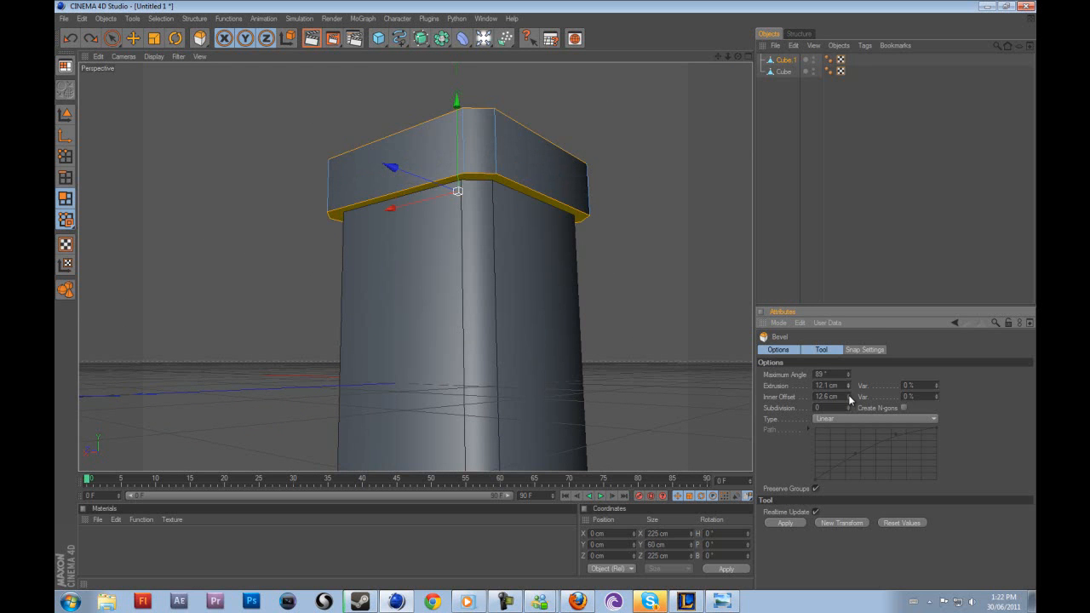
- Bevel the cap's top and bottom faces with 12.2 cm extrusion and 12.7 cm inner offset
{"action": "left_click", "coordinate": [801, 523]}
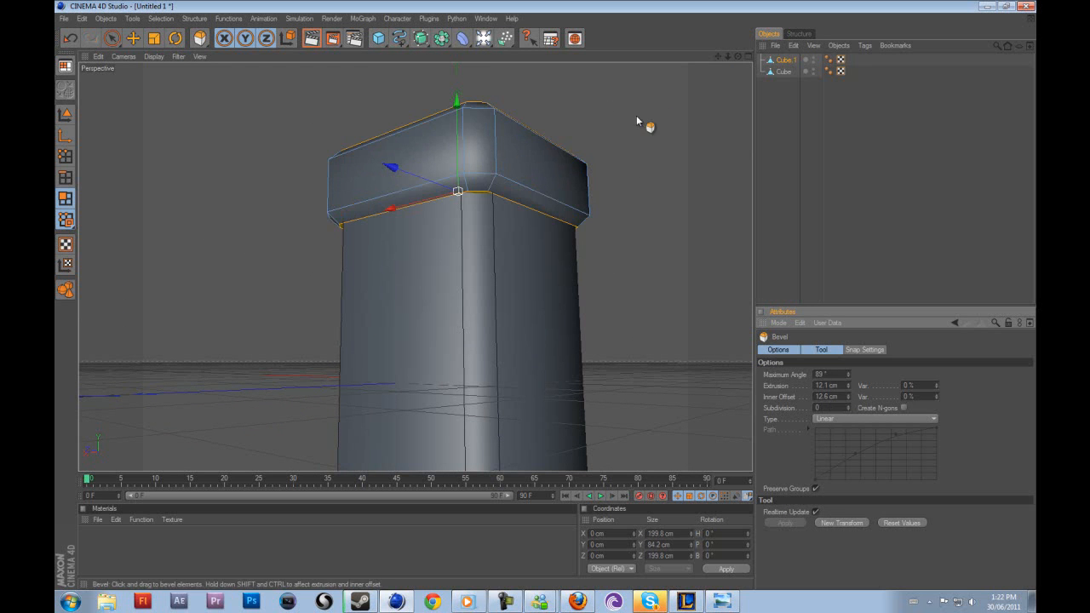
{"action": "left_click_drag", "start_coordinate": [738, 56], "coordinate": [547, 295]}
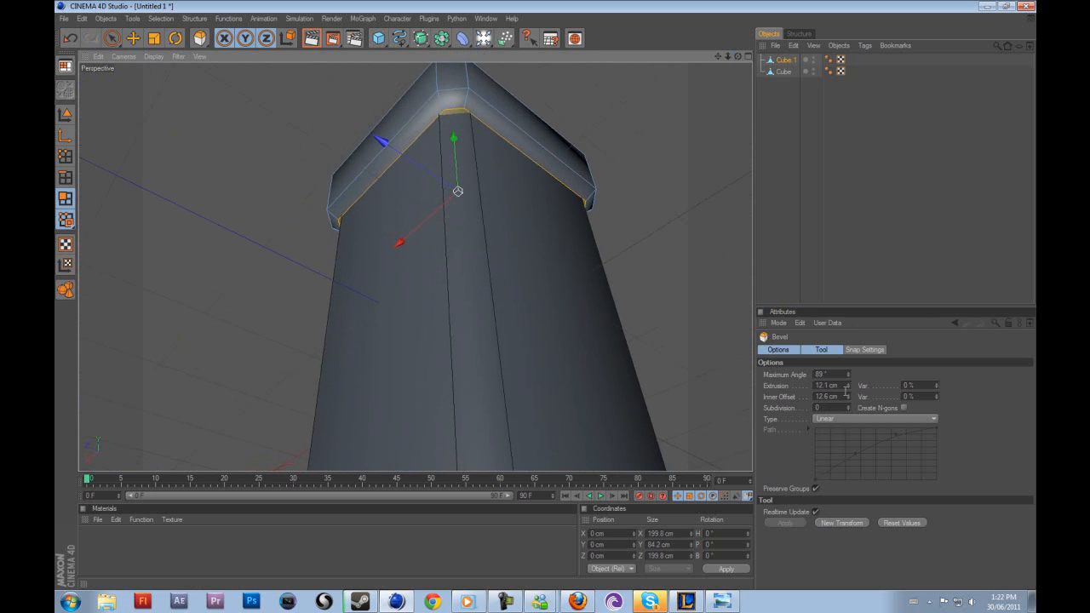
{"action": "left_click_drag", "start_coordinate": [850, 384], "coordinate": [849, 400]}
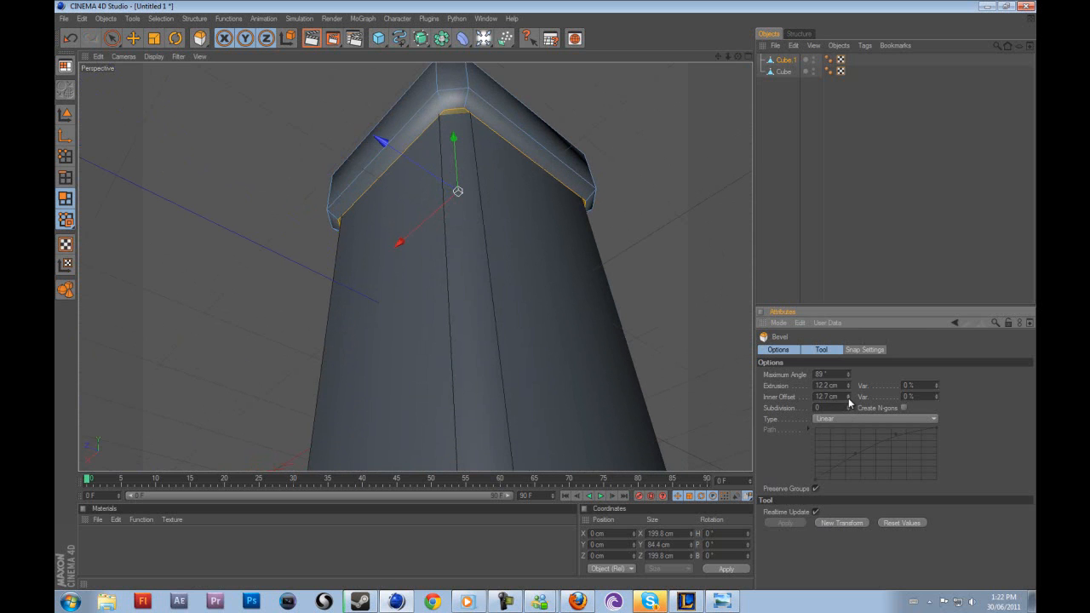
{"action": "scroll", "coordinate": [680, 161], "scroll_direction": "down", "scroll_amount": 3}
{"action": "left_click_drag", "start_coordinate": [702, 86], "coordinate": [548, 299], "text": "alt"}
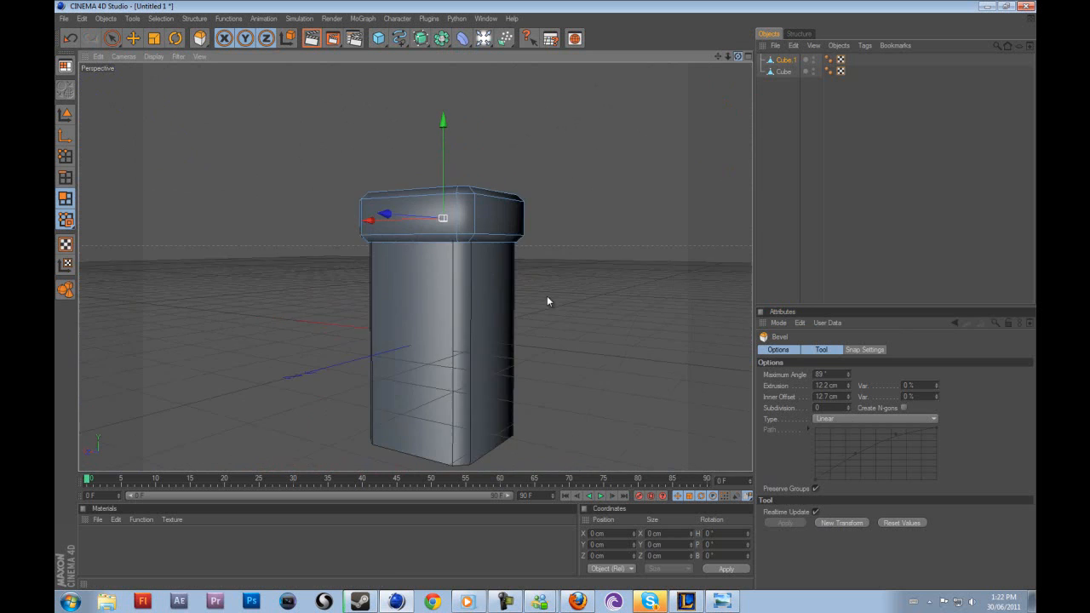
- Rename the cap object as Top and the tall box as Main
{"action": "double_click", "coordinate": [786, 59]}
{"action": "type", "text": "Top"}
{"action": "double_click", "coordinate": [783, 71]}
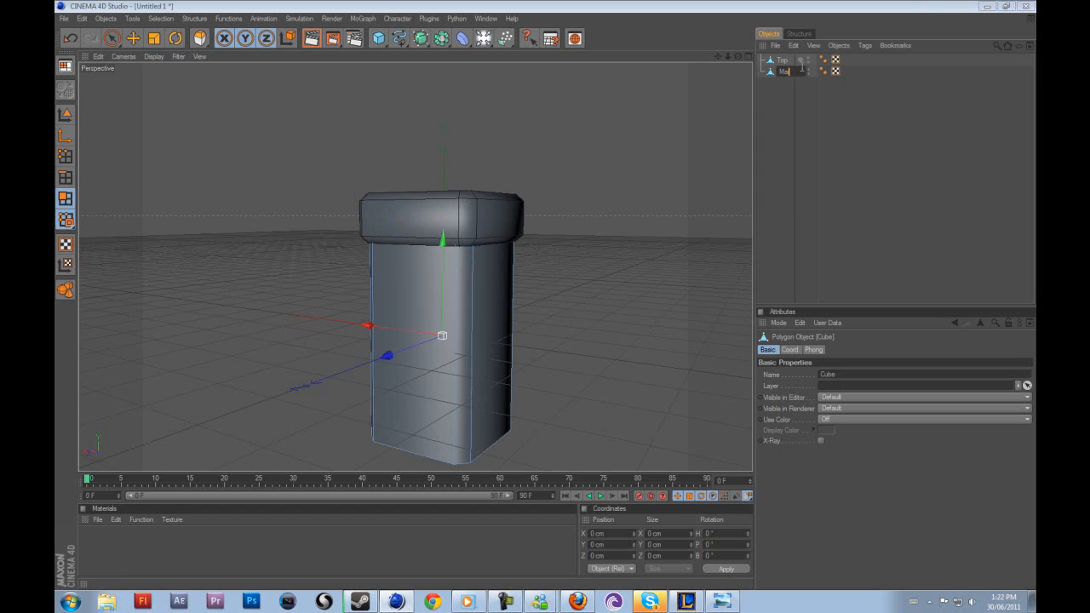
{"action": "type", "text": "Main"}
{"action": "key", "text": "Return"}
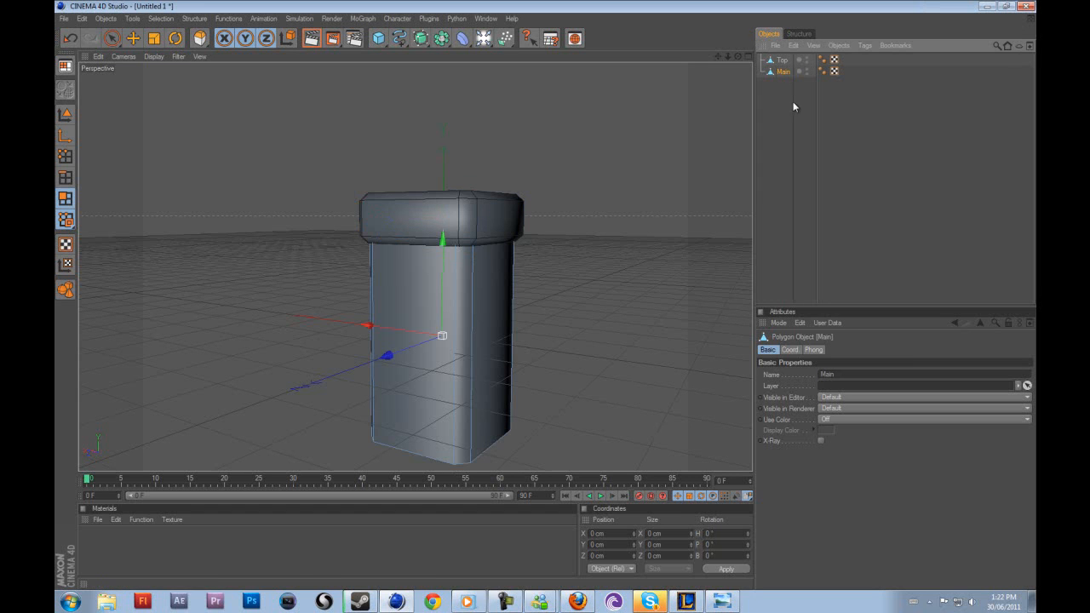
- Switch to model mode with the Move tool, duplicate the Top object and name the copy Bottom
{"action": "left_click", "coordinate": [65, 114]}
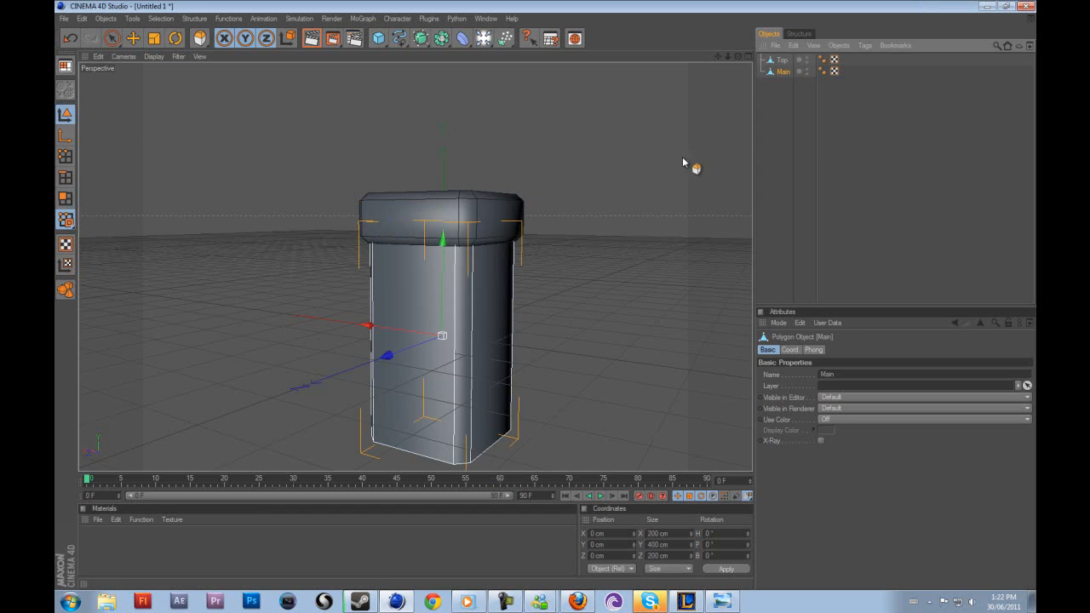
{"action": "left_click", "coordinate": [132, 40]}
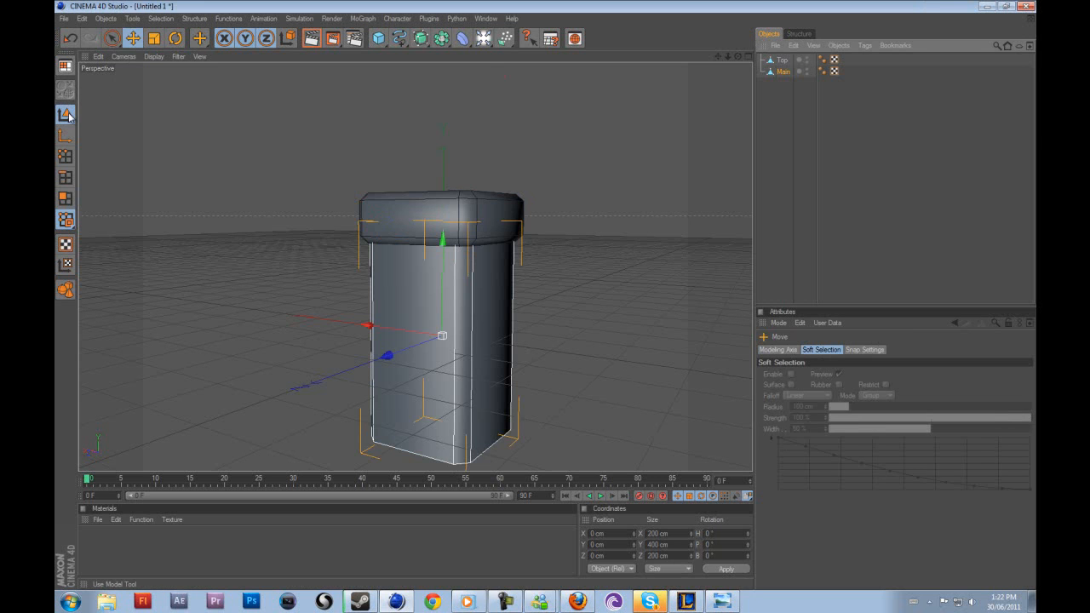
{"action": "left_click", "coordinate": [783, 61]}
{"action": "left_click_drag", "start_coordinate": [785, 61], "coordinate": [785, 70], "text": "ctrl"}
{"action": "double_click", "coordinate": [785, 70]}
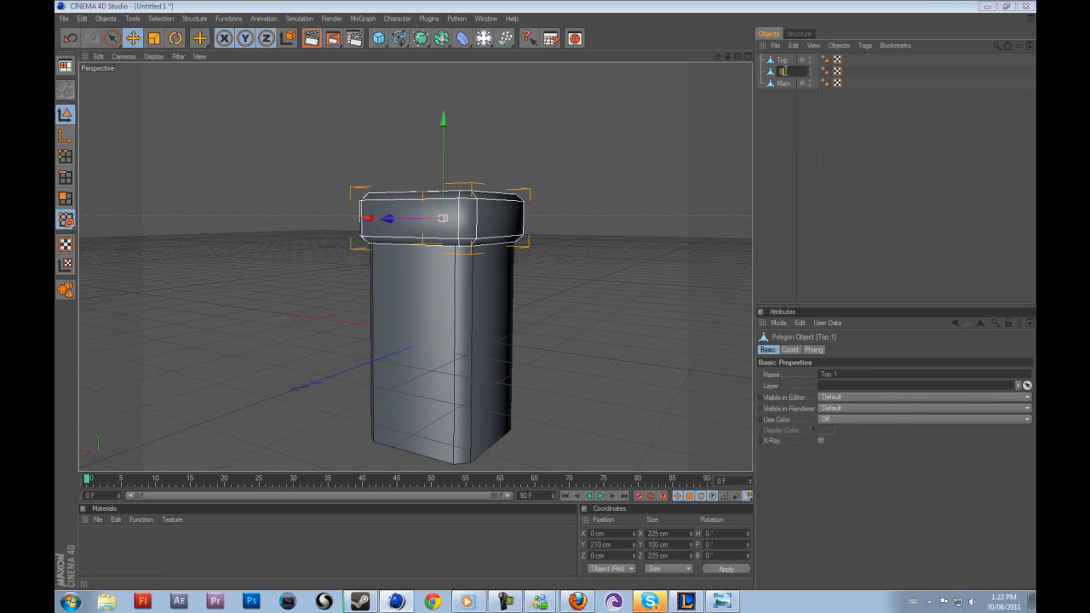
{"action": "key", "text": "Return"}
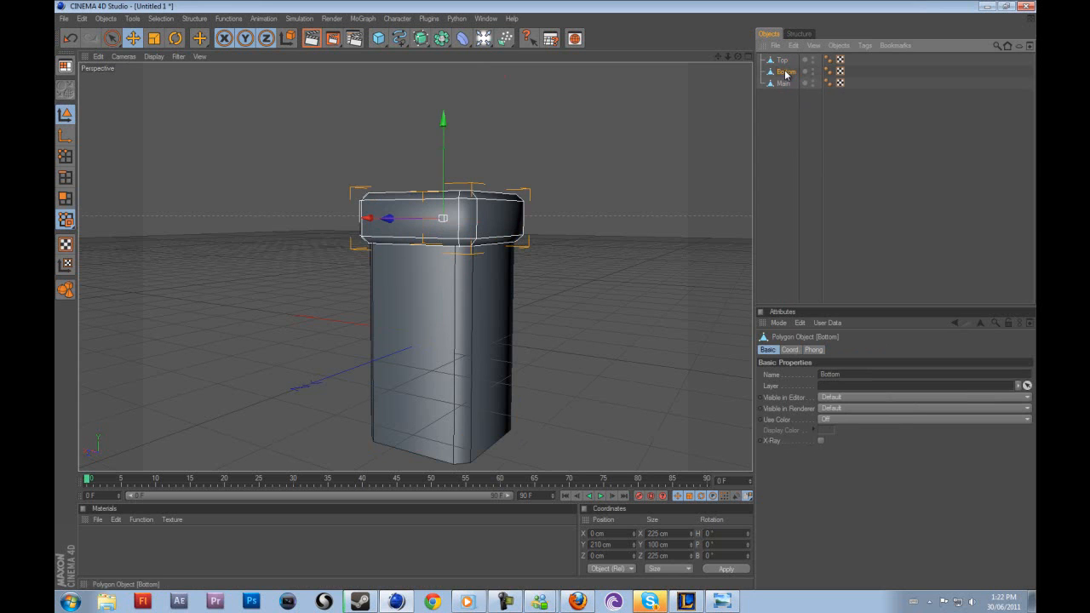
- Set the Bottom object's Y position to -210 cm and compare the model with the coil reference render
{"action": "left_click", "coordinate": [592, 545]}
{"action": "type", "text": "-"}
{"action": "key", "text": "Return"}
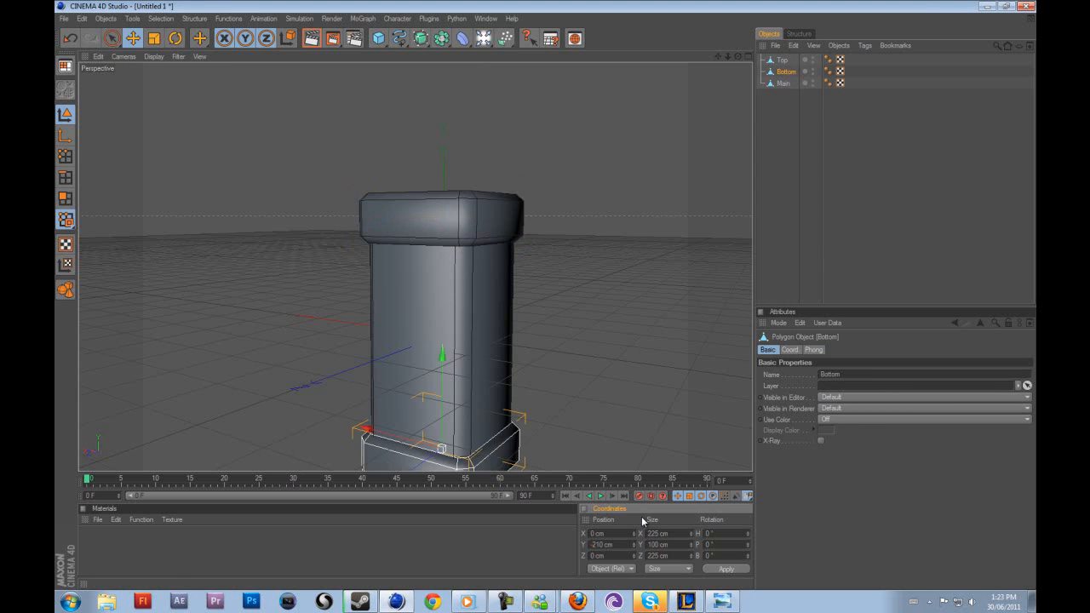
{"action": "left_click", "coordinate": [781, 215]}
{"action": "scroll", "coordinate": [592, 275], "scroll_direction": "down", "scroll_amount": 3}
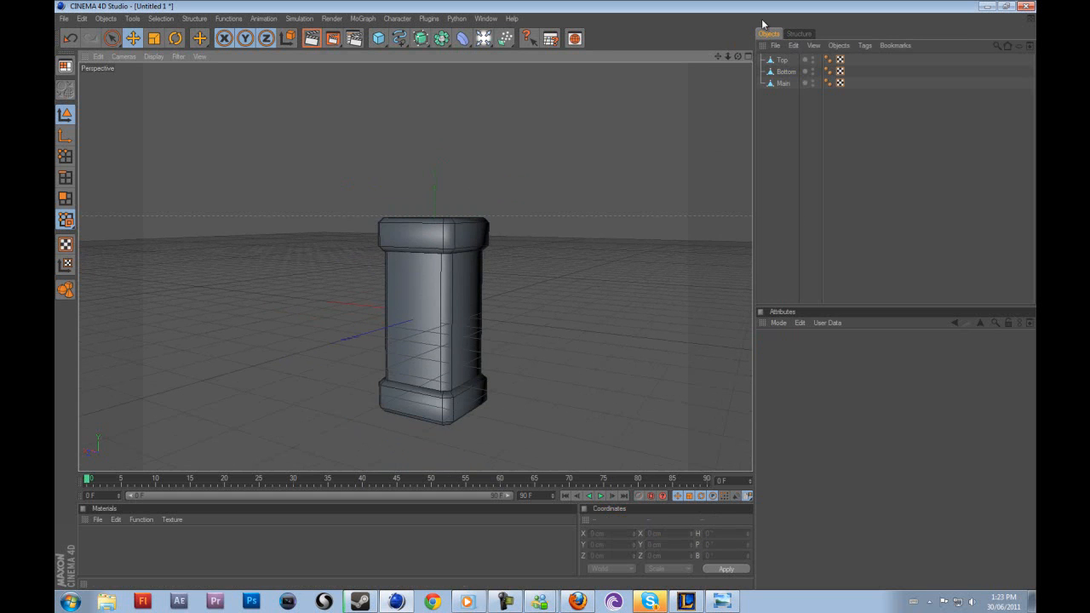
{"action": "left_click_drag", "start_coordinate": [739, 57], "coordinate": [511, 323]}
{"action": "left_click", "coordinate": [721, 601]}
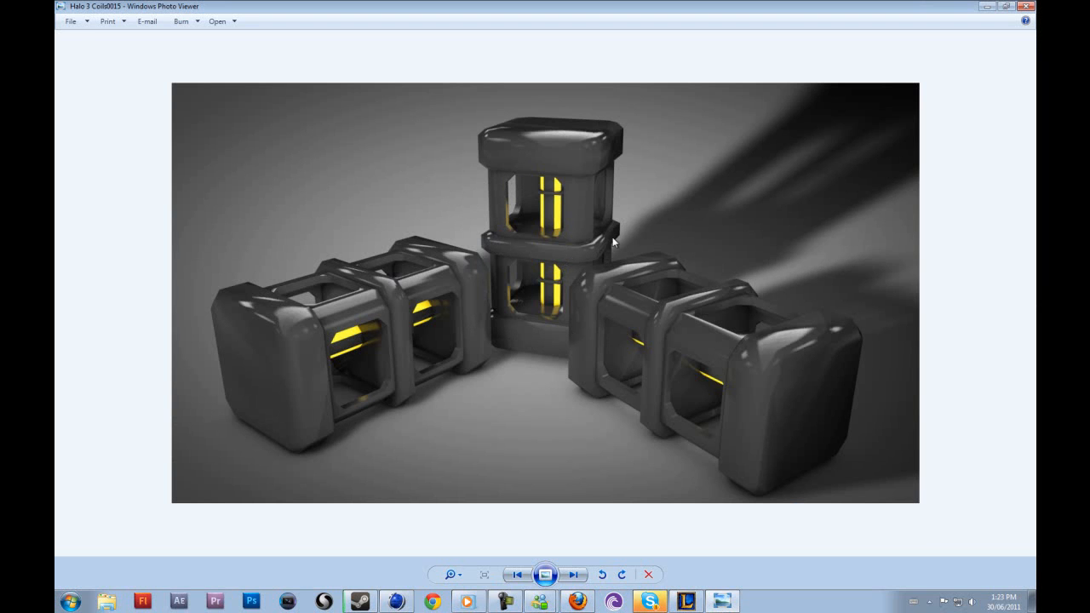
{"action": "left_click", "coordinate": [721, 602]}
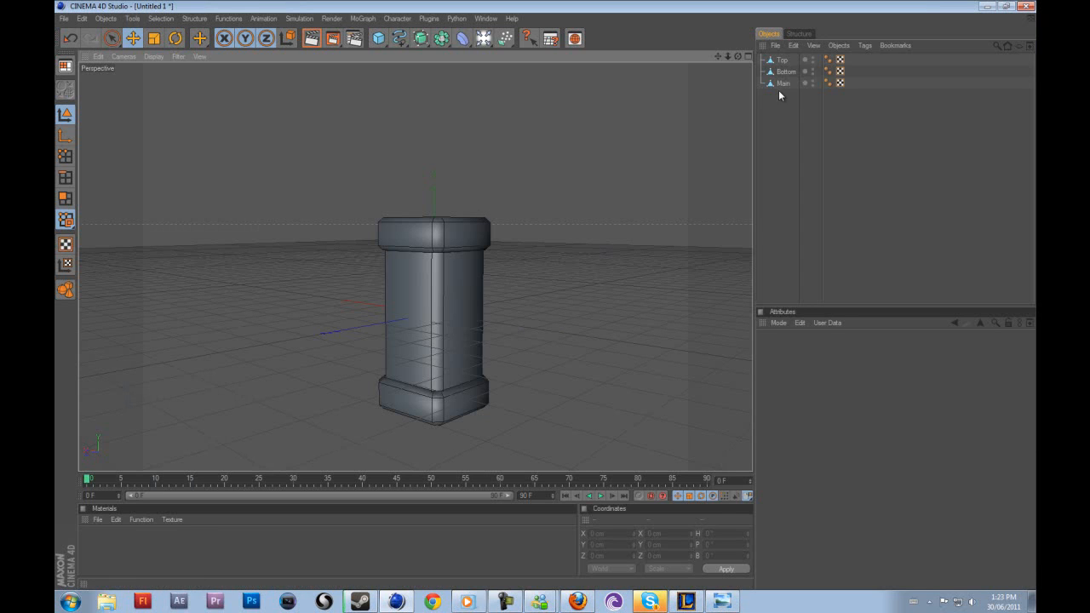
- Duplicate the Bottom object and set the copy's Y position to 0 cm
{"action": "left_click", "coordinate": [785, 84]}
{"action": "left_click", "coordinate": [786, 72]}
{"action": "left_click_drag", "start_coordinate": [787, 88], "coordinate": [790, 87], "text": "ctrl"}
{"action": "left_click", "coordinate": [617, 545]}
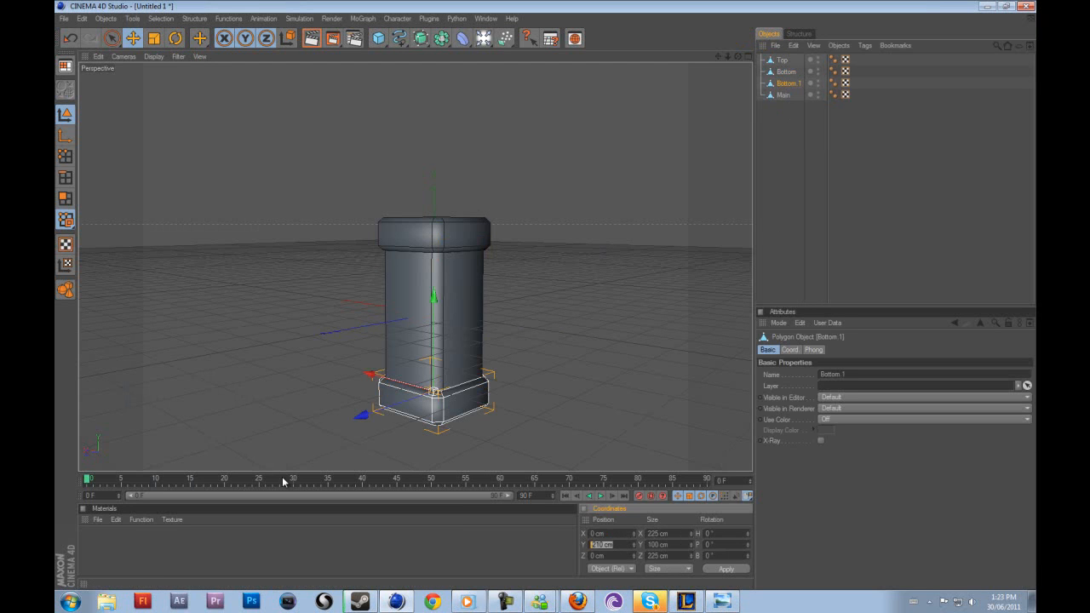
{"action": "type", "text": "0"}
{"action": "key", "text": "Return"}
{"action": "left_click", "coordinate": [769, 179]}
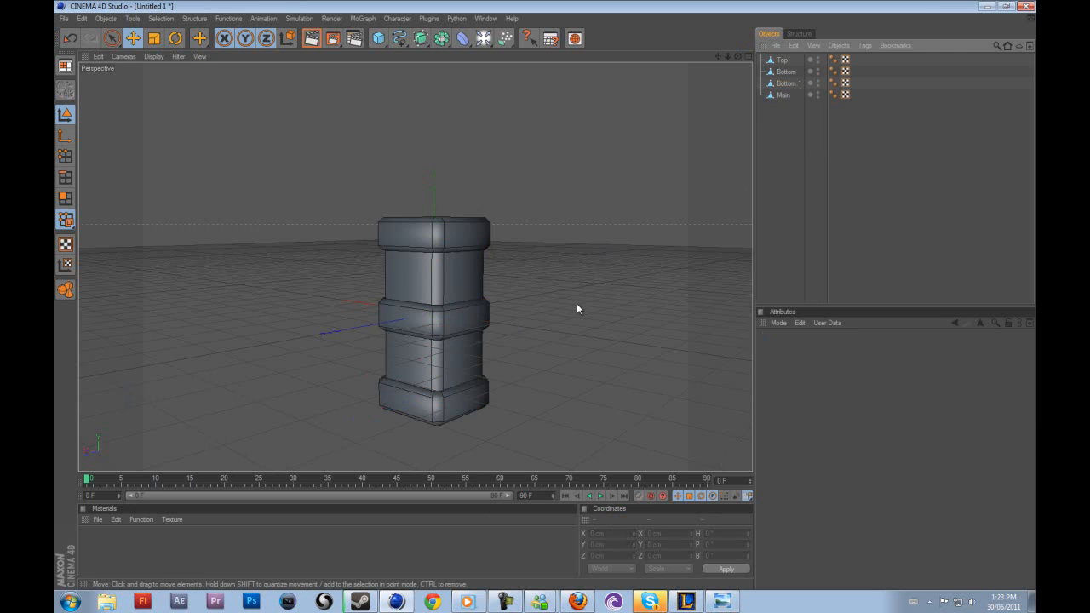
- Scale the middle ring down along its Y axis into a thin band around the box
{"action": "scroll", "coordinate": [512, 358], "scroll_direction": "up", "scroll_amount": 3}
{"action": "left_click", "coordinate": [511, 358]}
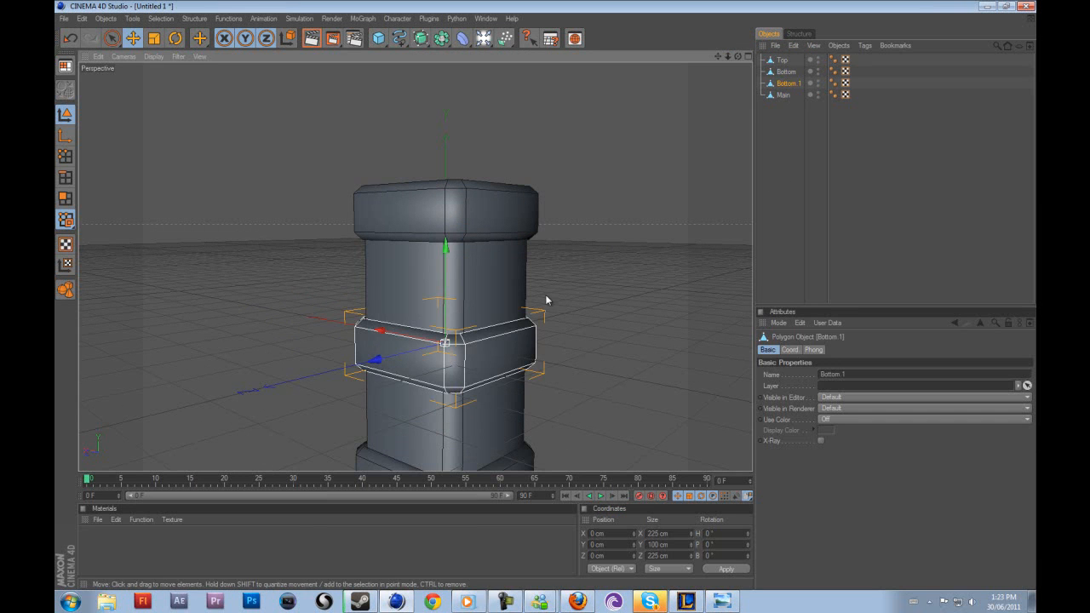
{"action": "left_click", "coordinate": [154, 38]}
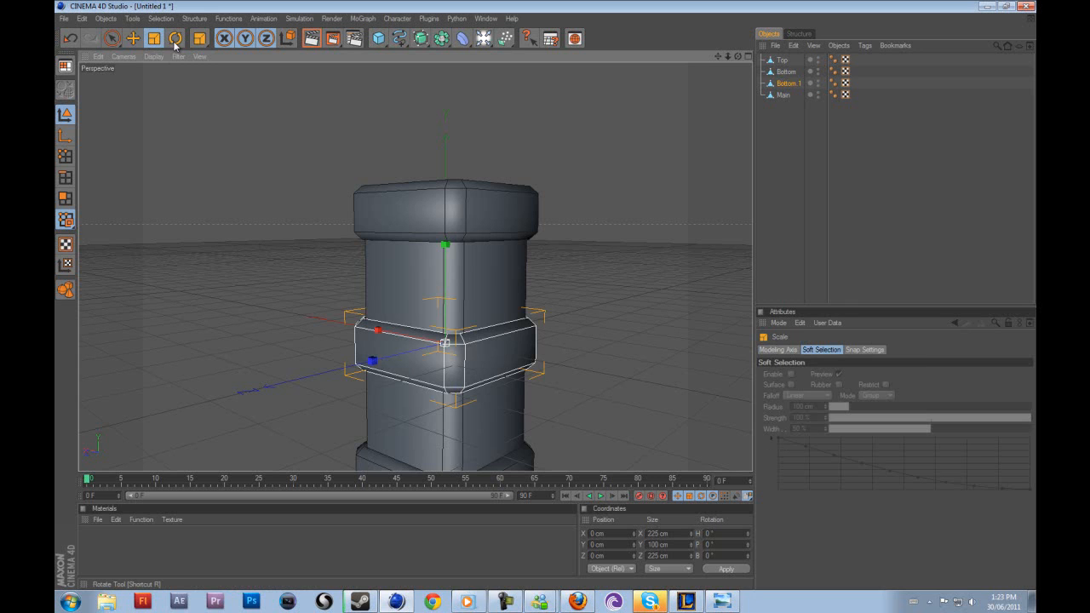
{"action": "left_click", "coordinate": [175, 39]}
{"action": "key", "text": "e"}
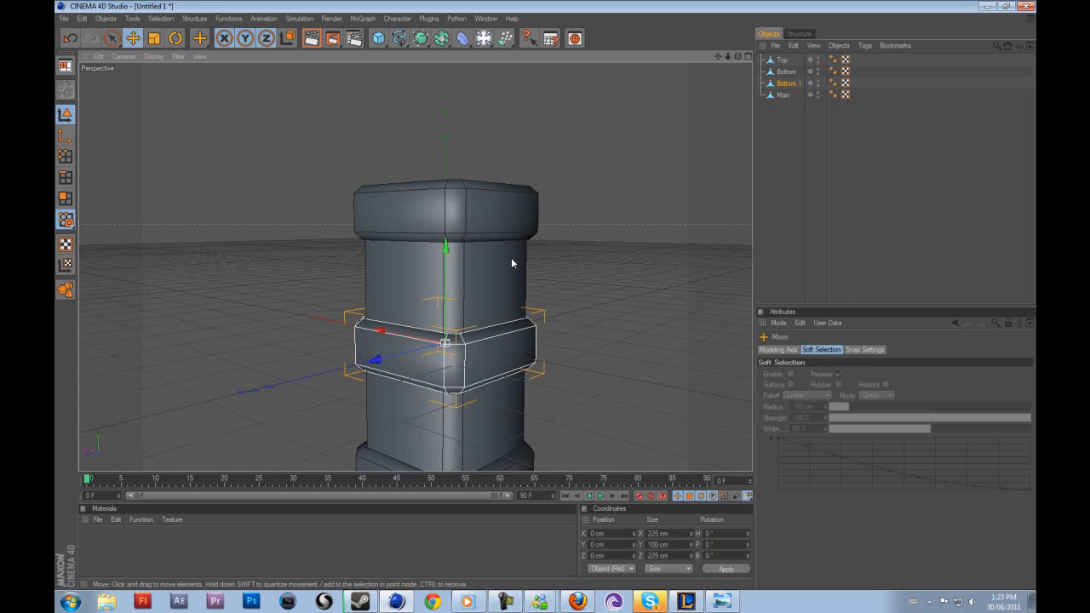
{"action": "key", "text": "t"}
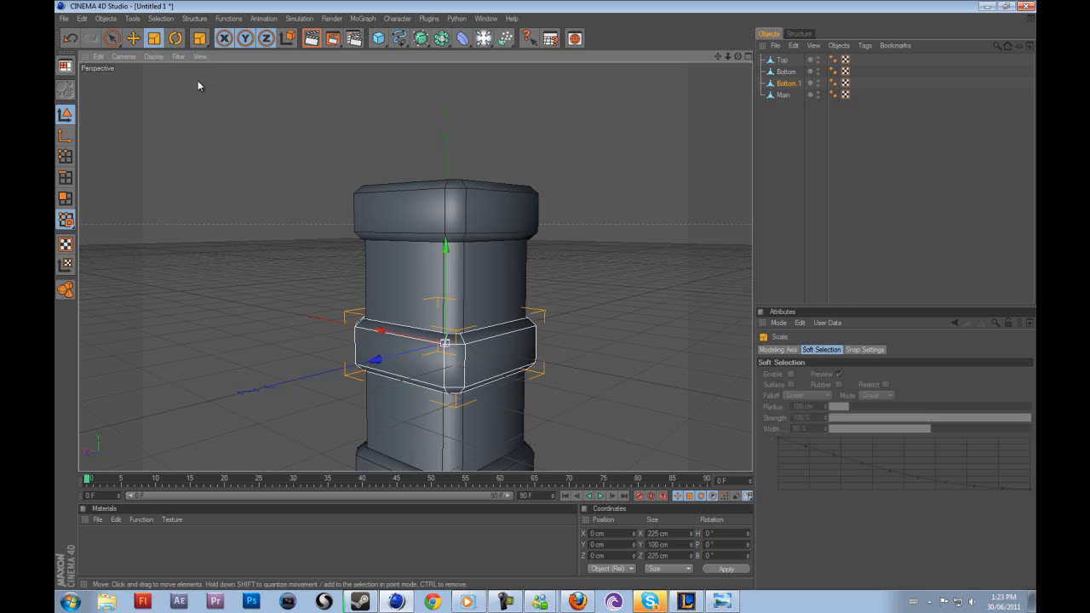
{"action": "left_click_drag", "start_coordinate": [437, 243], "coordinate": [545, 294]}
{"action": "left_click", "coordinate": [676, 229]}
{"action": "scroll", "coordinate": [678, 231], "scroll_direction": "down", "scroll_amount": 3}
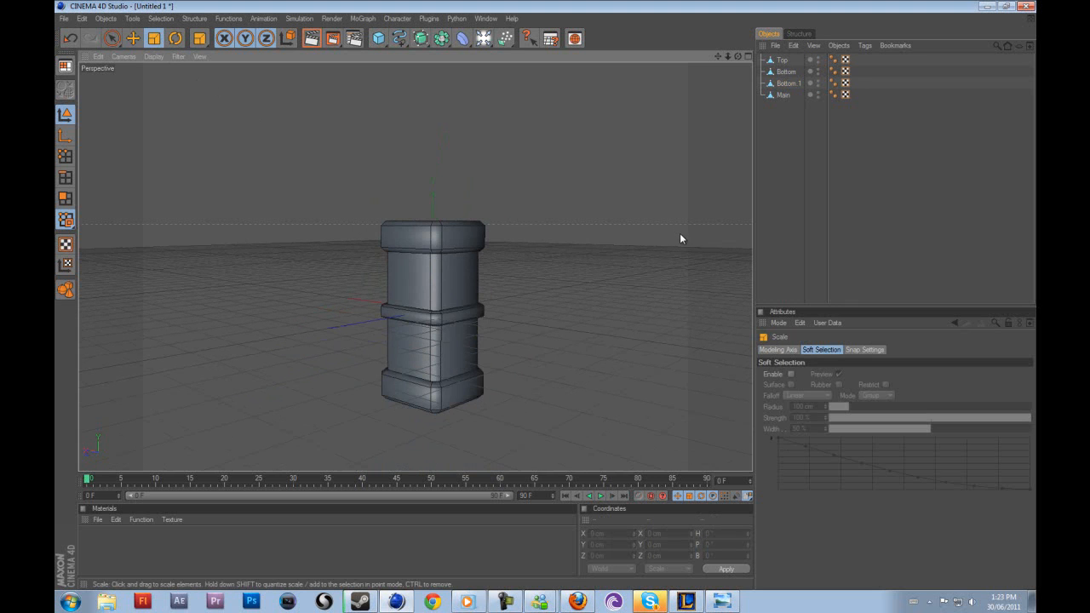
{"action": "left_click_drag", "start_coordinate": [738, 56], "coordinate": [545, 296]}
{"action": "scroll", "coordinate": [567, 326], "scroll_direction": "up", "scroll_amount": 2}
{"action": "left_click_drag", "start_coordinate": [737, 57], "coordinate": [543, 297]}
- Check the openings in the coil reference render and add a Boole object to the scene
{"action": "left_click", "coordinate": [721, 602]}
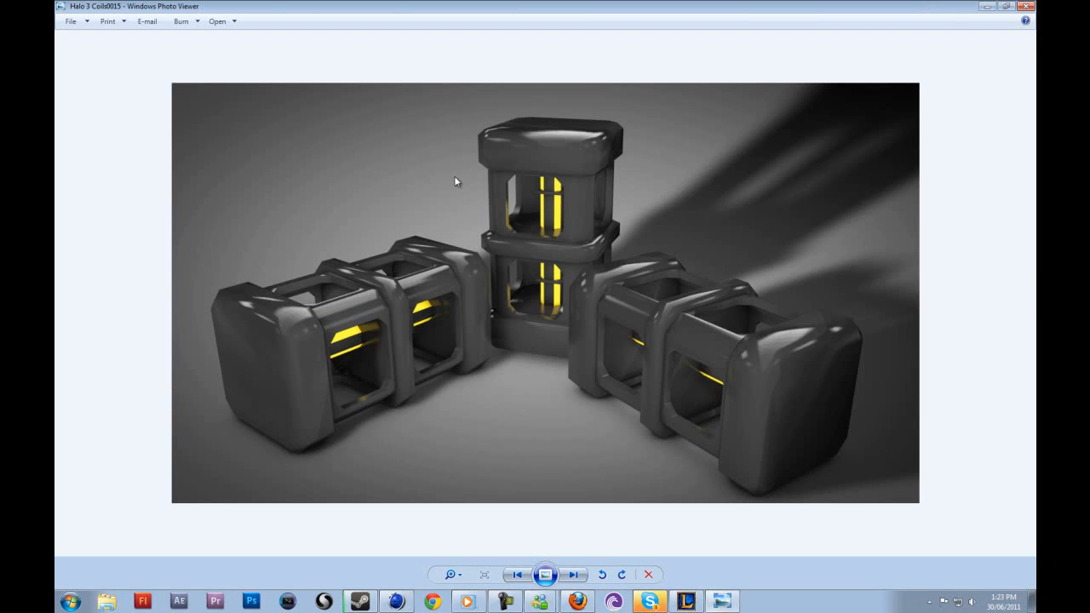
{"action": "left_click", "coordinate": [721, 601]}
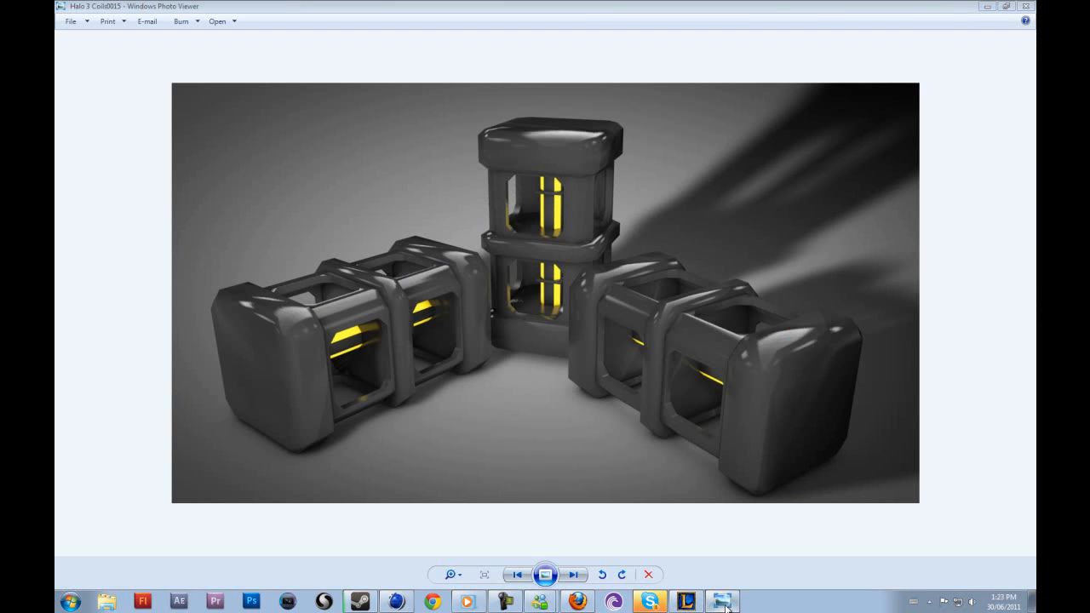
{"action": "left_click", "coordinate": [422, 38]}
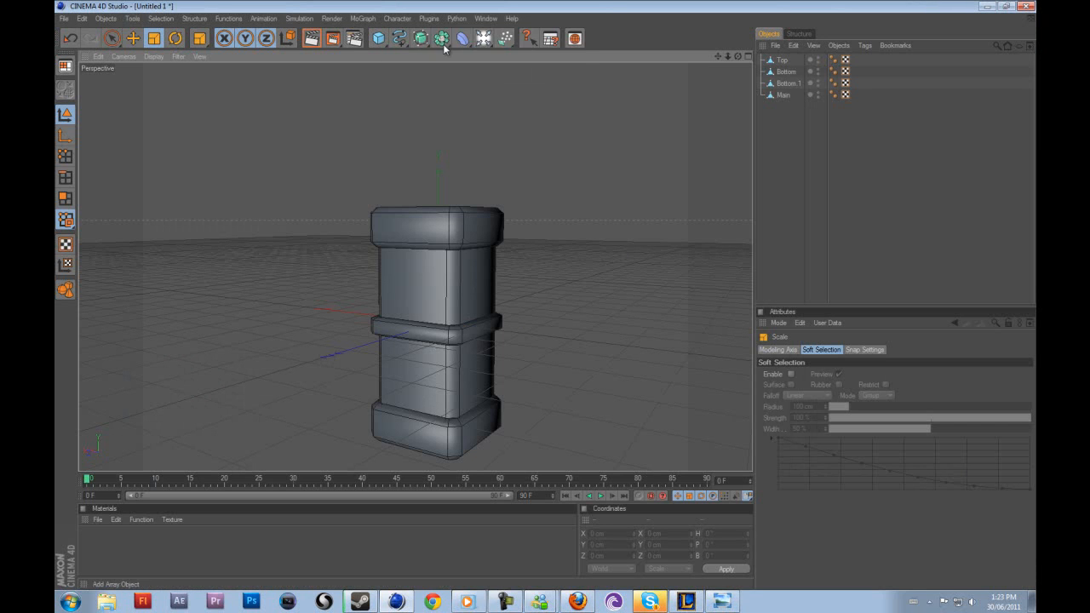
{"action": "left_click", "coordinate": [441, 39]}
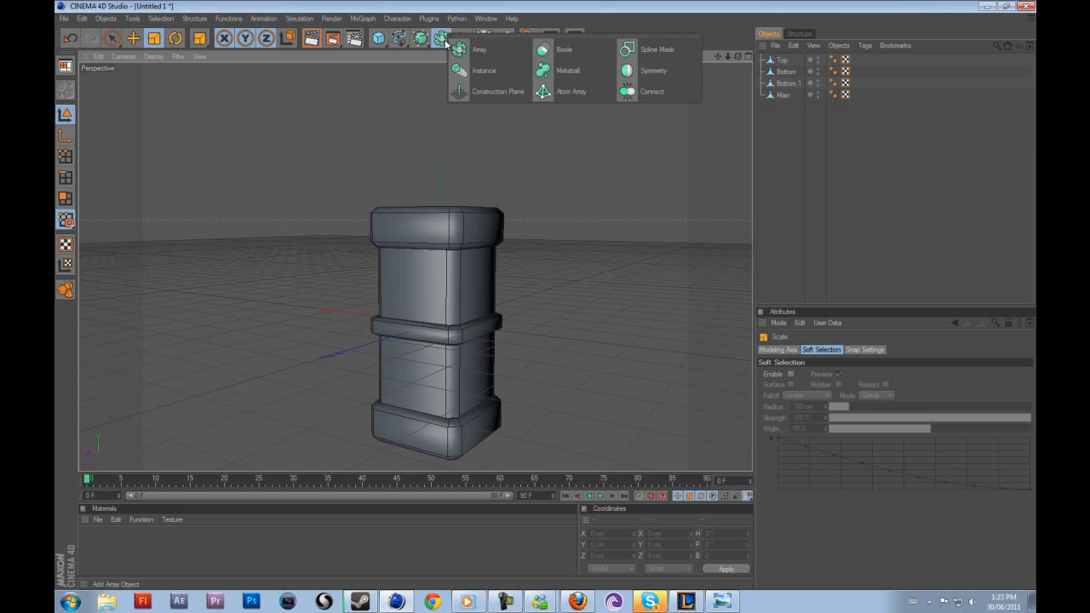
{"action": "left_click", "coordinate": [565, 51]}
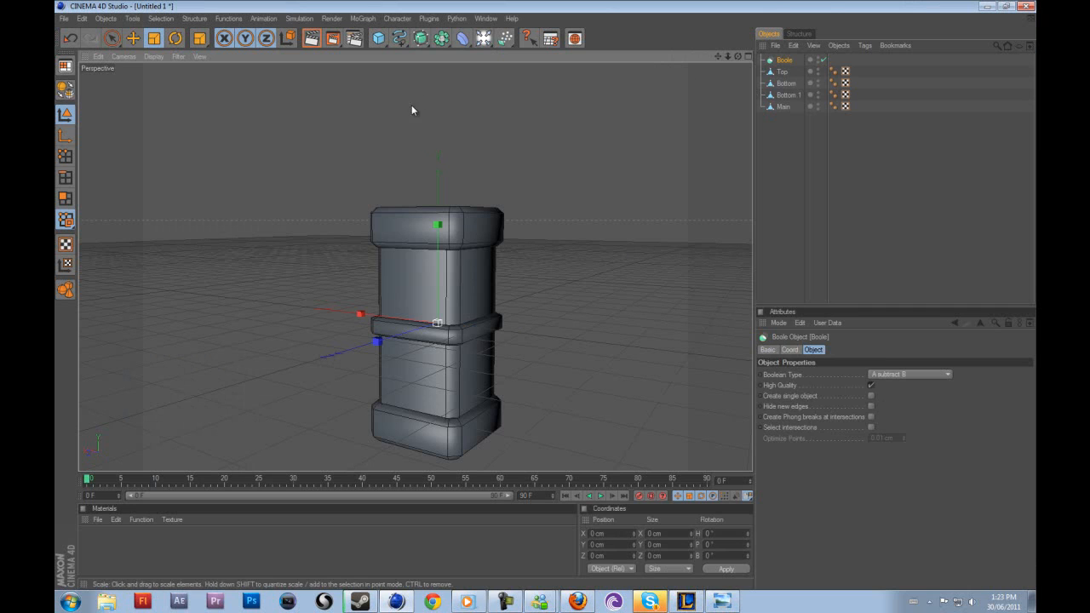
- Add a cube to the scene and set its Y position to 100 cm
{"action": "left_click", "coordinate": [379, 39]}
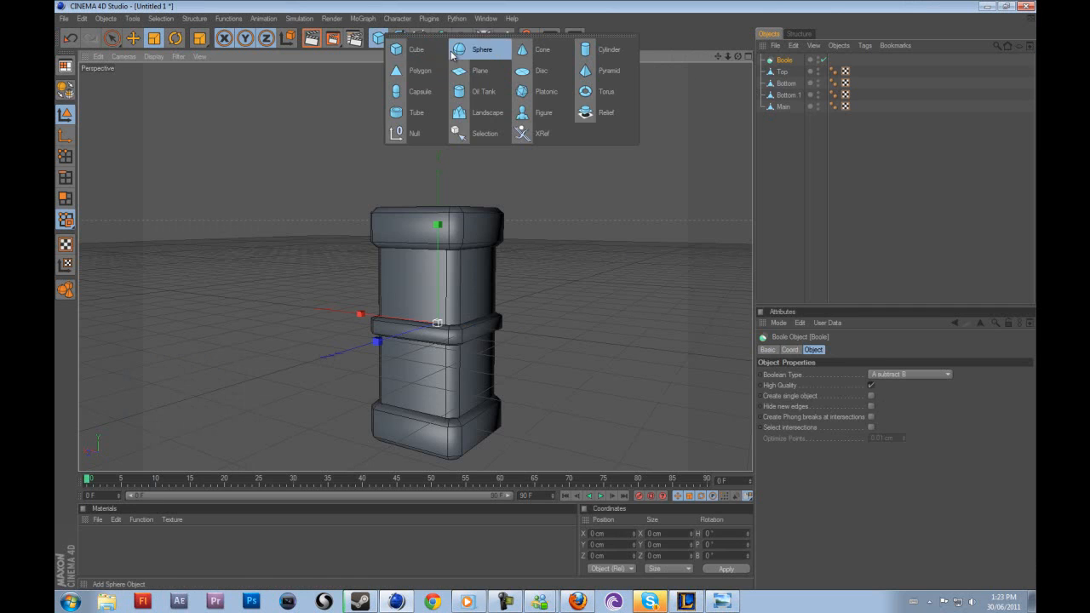
{"action": "left_click", "coordinate": [418, 66]}
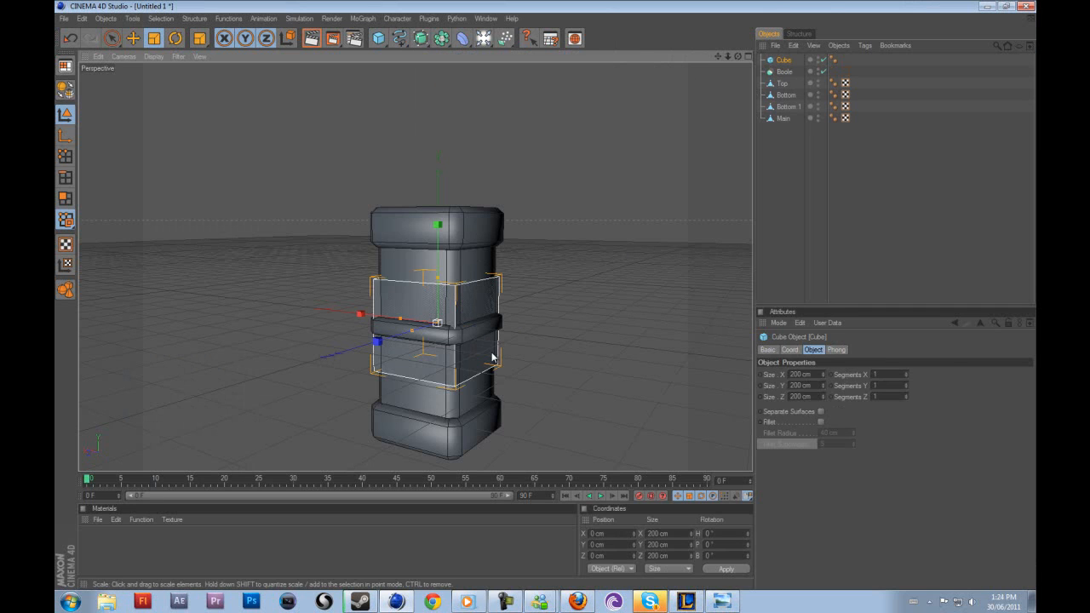
{"action": "left_click_drag", "start_coordinate": [610, 545], "coordinate": [389, 499]}
{"action": "type", "text": "100"}
{"action": "key", "text": "Return"}
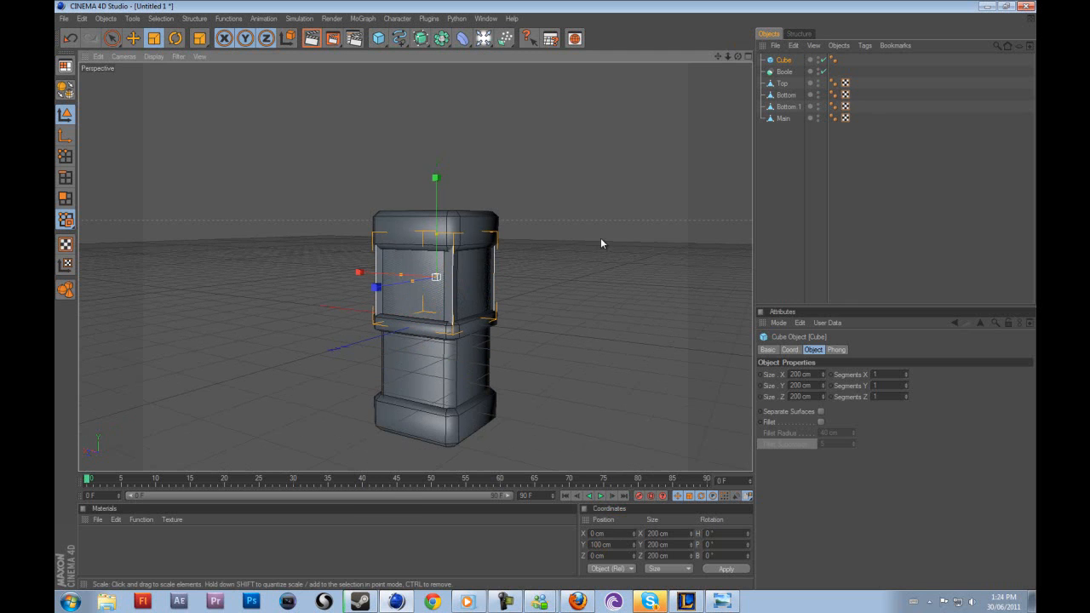
{"action": "scroll", "coordinate": [465, 327], "scroll_direction": "up", "scroll_amount": 3}
{"action": "scroll", "coordinate": [465, 328], "scroll_direction": "down", "scroll_amount": 4}
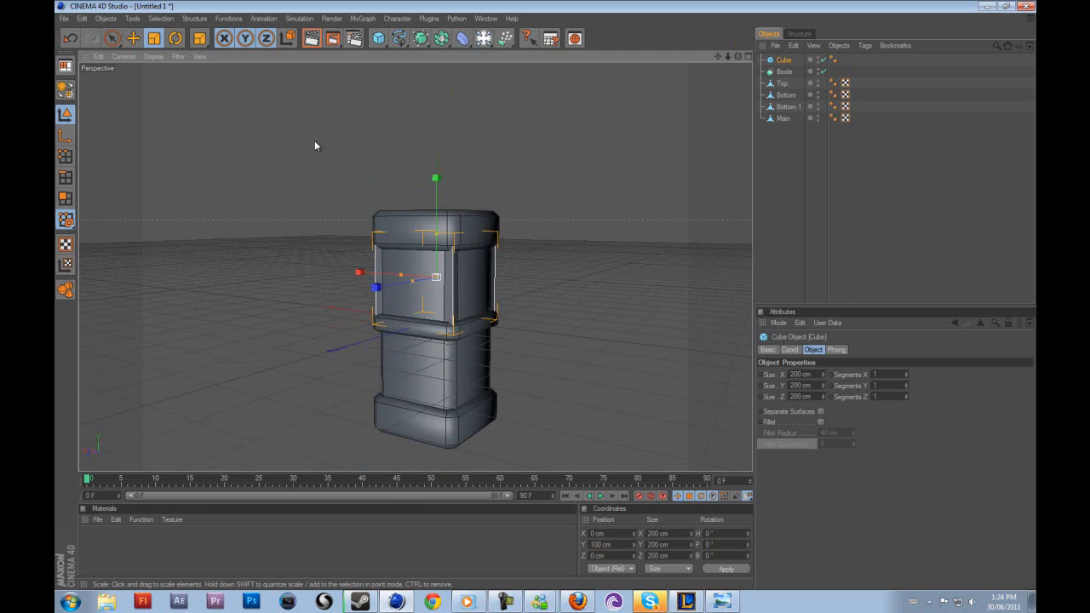
- Enable the cube's fillet with a fillet subdivision of 1
{"action": "left_click", "coordinate": [133, 38]}
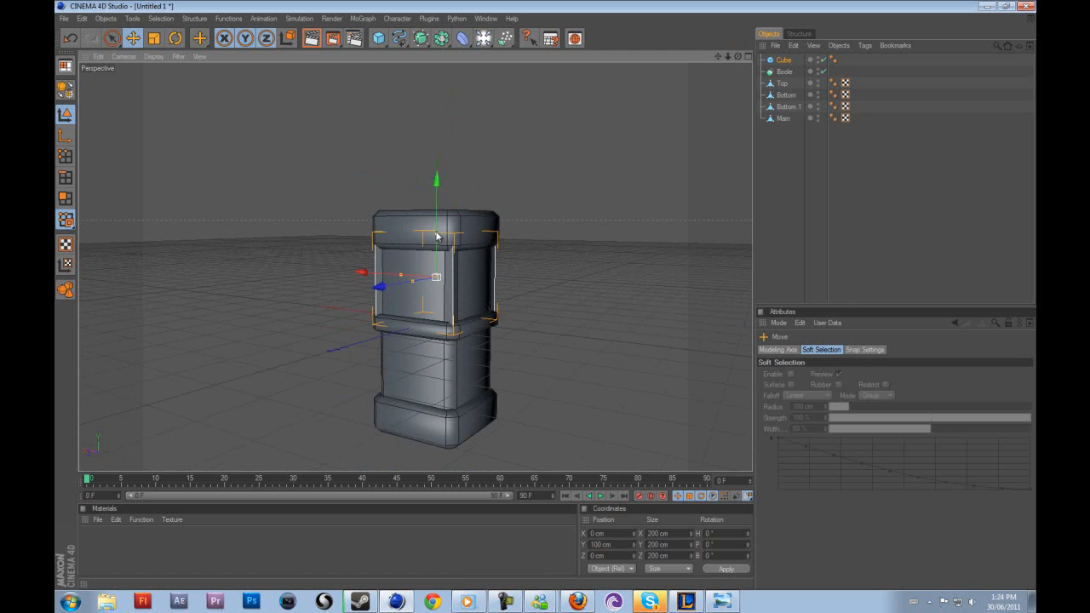
{"action": "left_click", "coordinate": [804, 237]}
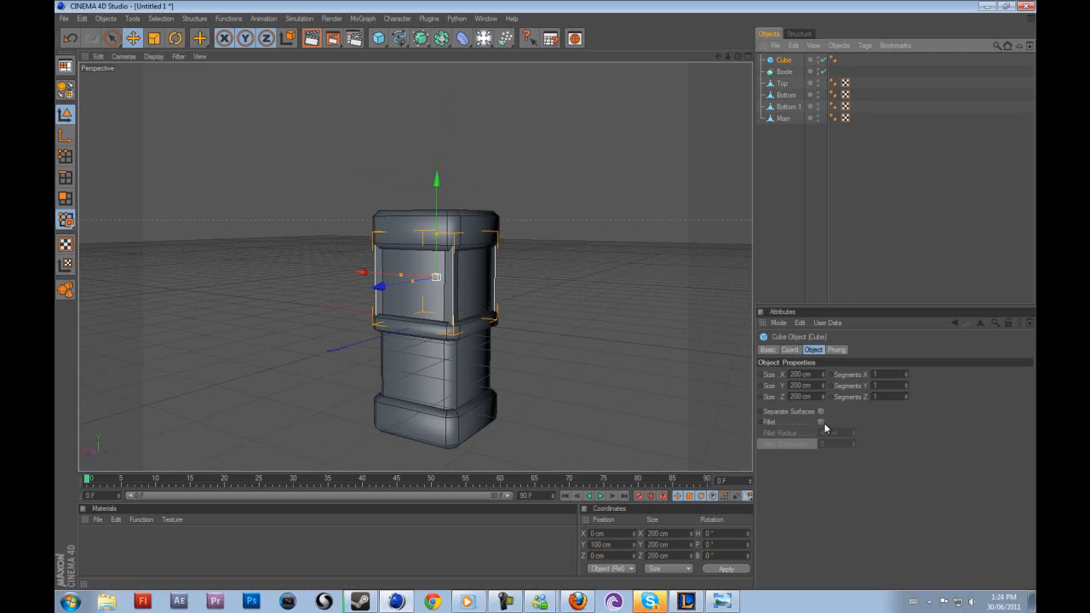
{"action": "left_click", "coordinate": [821, 422]}
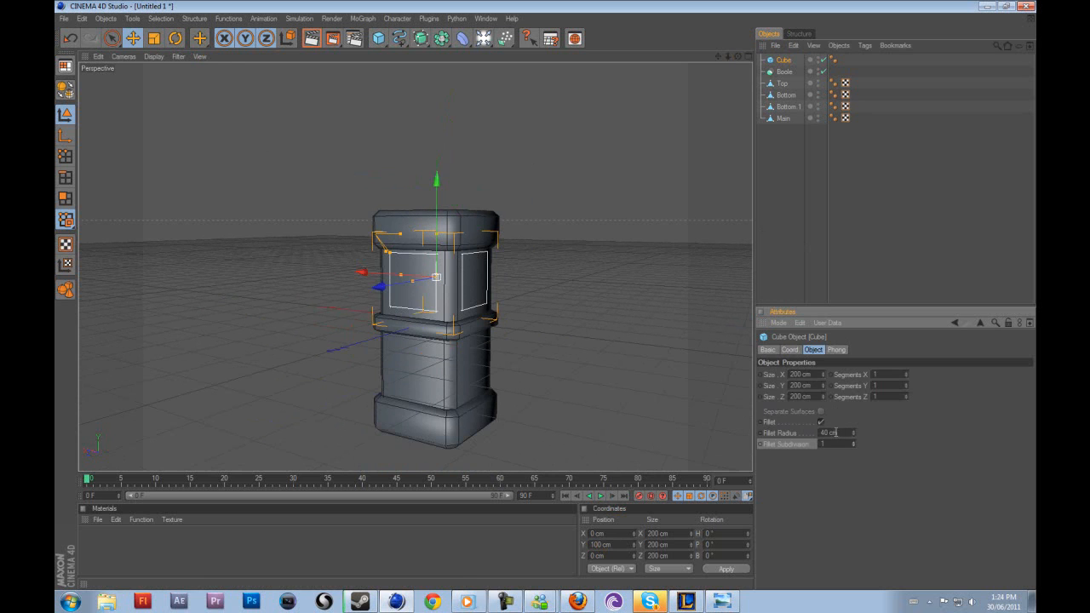
- Resize the cube to about 125 cm in X, 126 cm in Y and 552 cm in Z so it passes through the main body
{"action": "left_click_drag", "start_coordinate": [412, 281], "coordinate": [360, 289]}
{"action": "left_click_drag", "start_coordinate": [737, 56], "coordinate": [531, 275]}
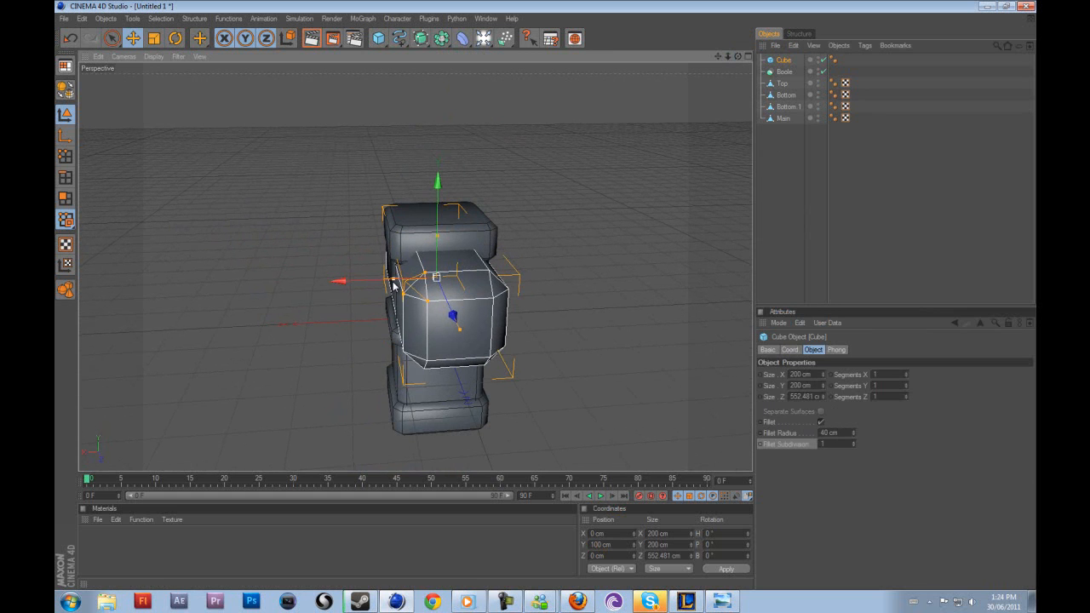
{"action": "left_click_drag", "start_coordinate": [394, 278], "coordinate": [545, 294]}
{"action": "key", "text": "super+Down"}
{"action": "left_click", "coordinate": [804, 2]}
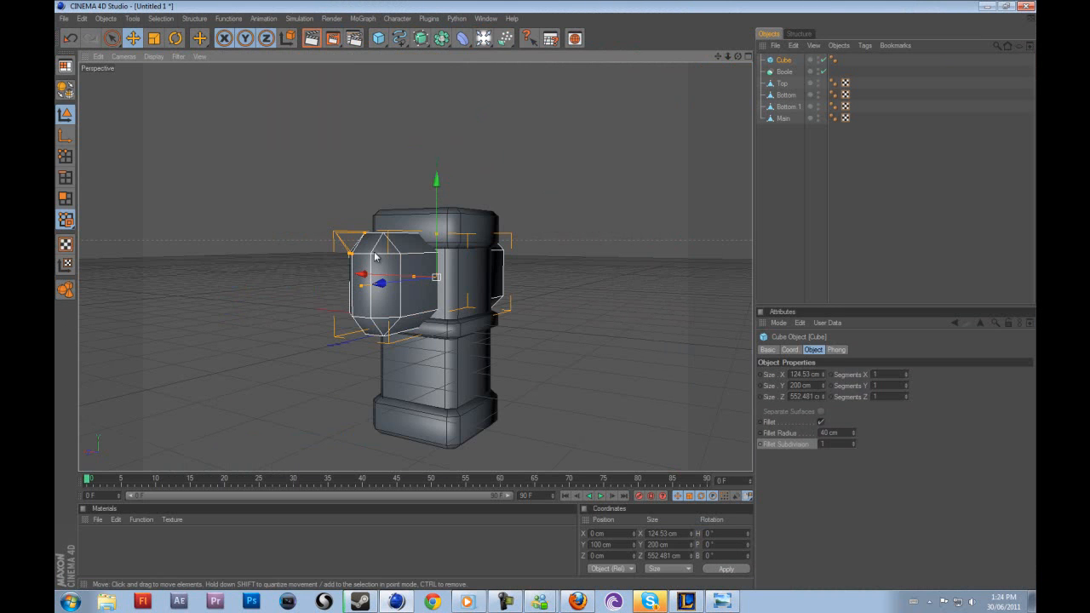
{"action": "left_click_drag", "start_coordinate": [432, 240], "coordinate": [545, 294]}
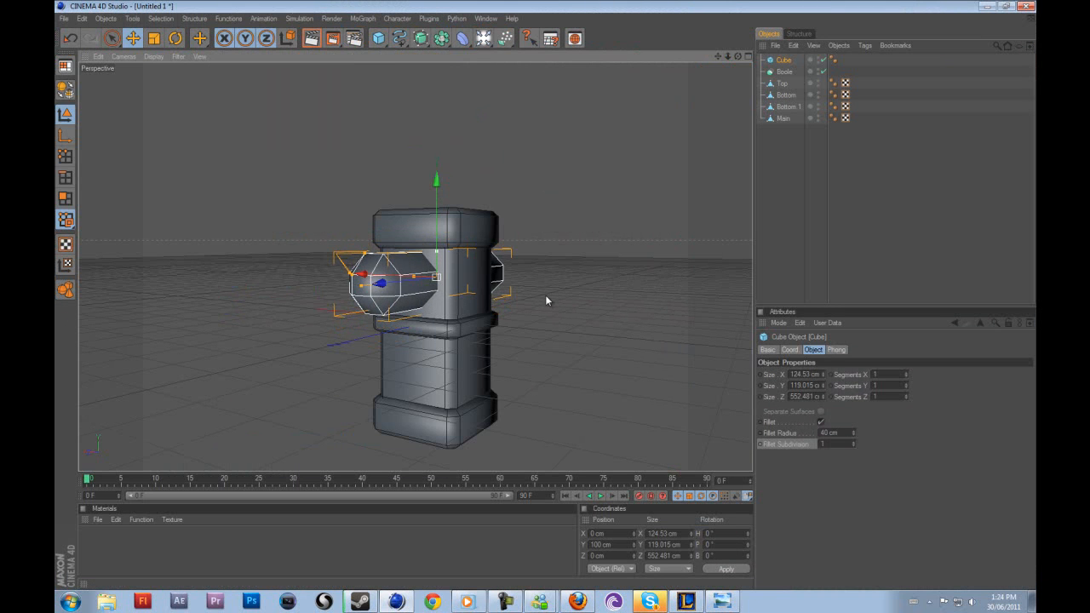
{"action": "left_click", "coordinate": [588, 254]}
{"action": "scroll", "coordinate": [581, 258], "scroll_direction": "up", "scroll_amount": 4}
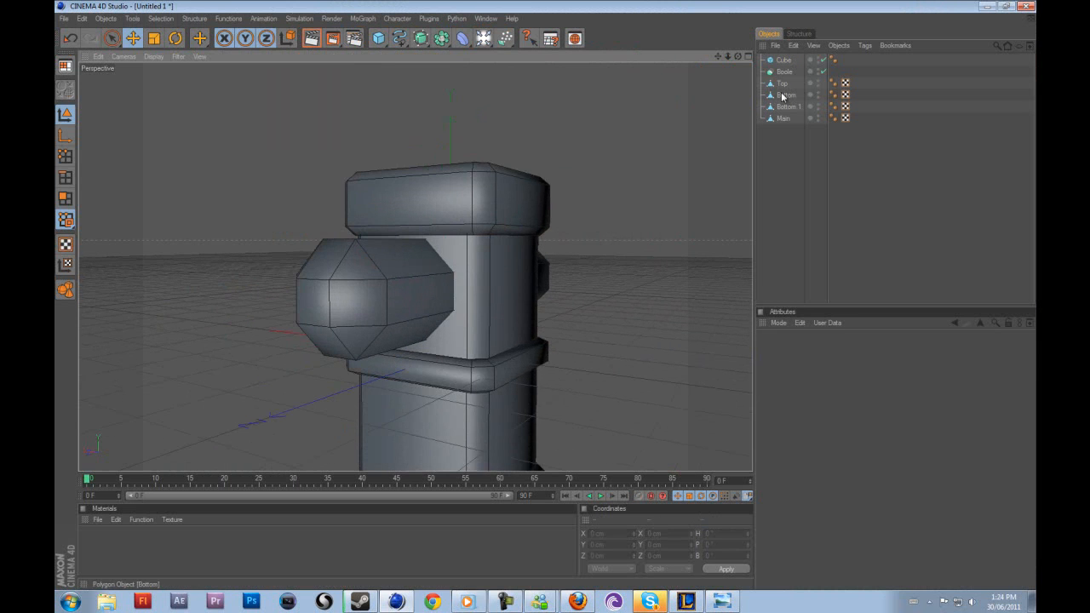
{"action": "left_click_drag", "start_coordinate": [738, 58], "coordinate": [545, 294]}
{"action": "left_click", "coordinate": [440, 274]}
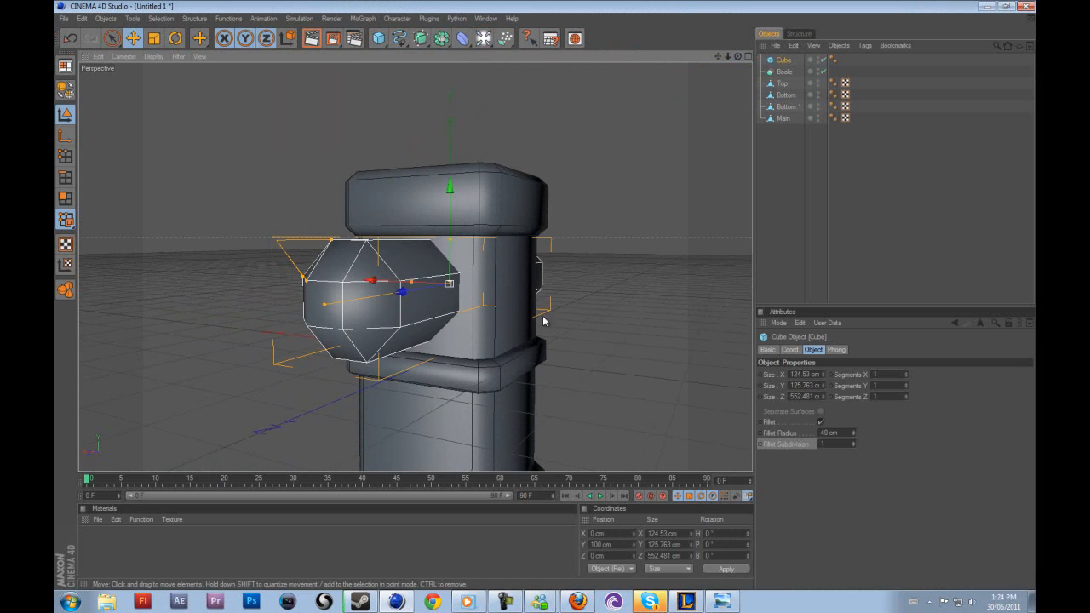
- Set the cube's fillet radius to 22 cm
{"action": "left_click", "coordinate": [855, 435]}
{"action": "left_click_drag", "start_coordinate": [856, 439], "coordinate": [856, 440]}
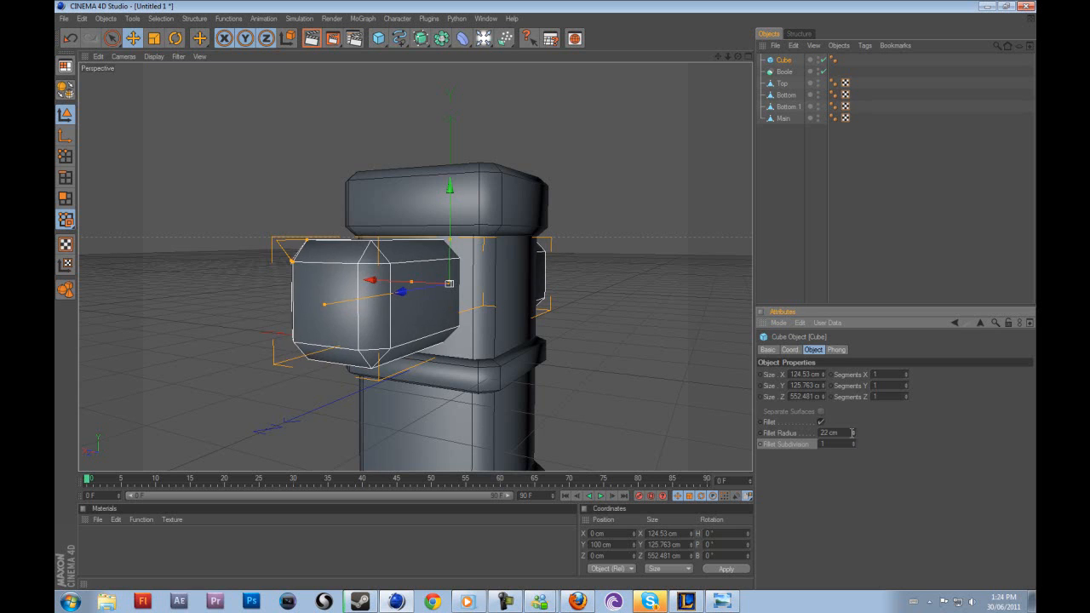
{"action": "left_click", "coordinate": [698, 283]}
- Make the cube editable and place it under the Boole with Main above it to cut the upper opening
{"action": "left_click", "coordinate": [786, 62]}
{"action": "key", "text": "c"}
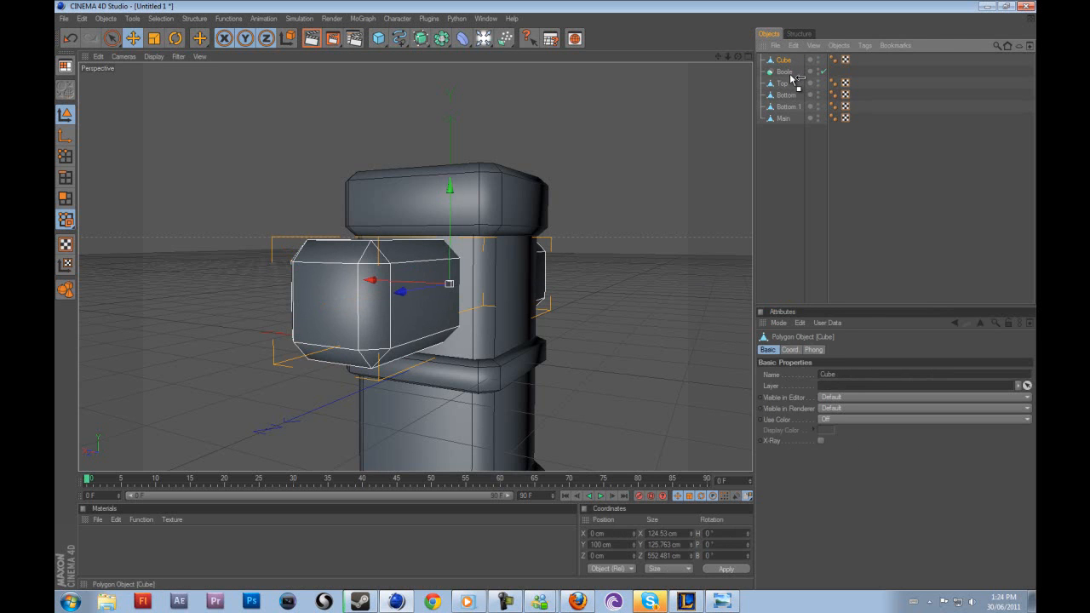
{"action": "left_click_drag", "start_coordinate": [790, 70], "coordinate": [789, 72]}
{"action": "left_click_drag", "start_coordinate": [785, 120], "coordinate": [791, 72]}
{"action": "left_click", "coordinate": [792, 177]}
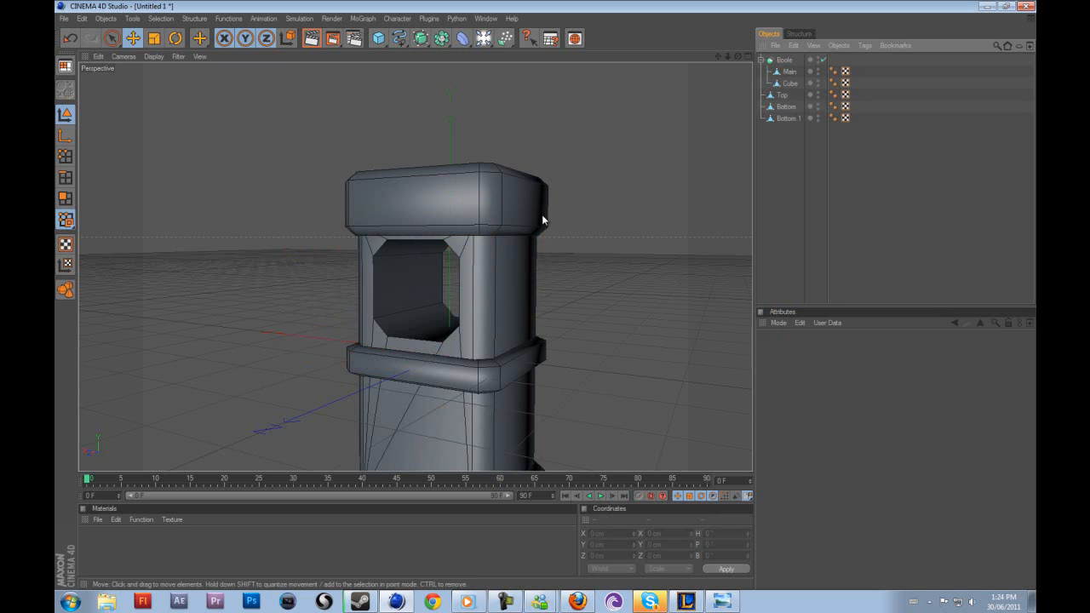
- Turn on Hide new edges and Create Phong breaks at intersections for the Boole
{"action": "left_click", "coordinate": [788, 63]}
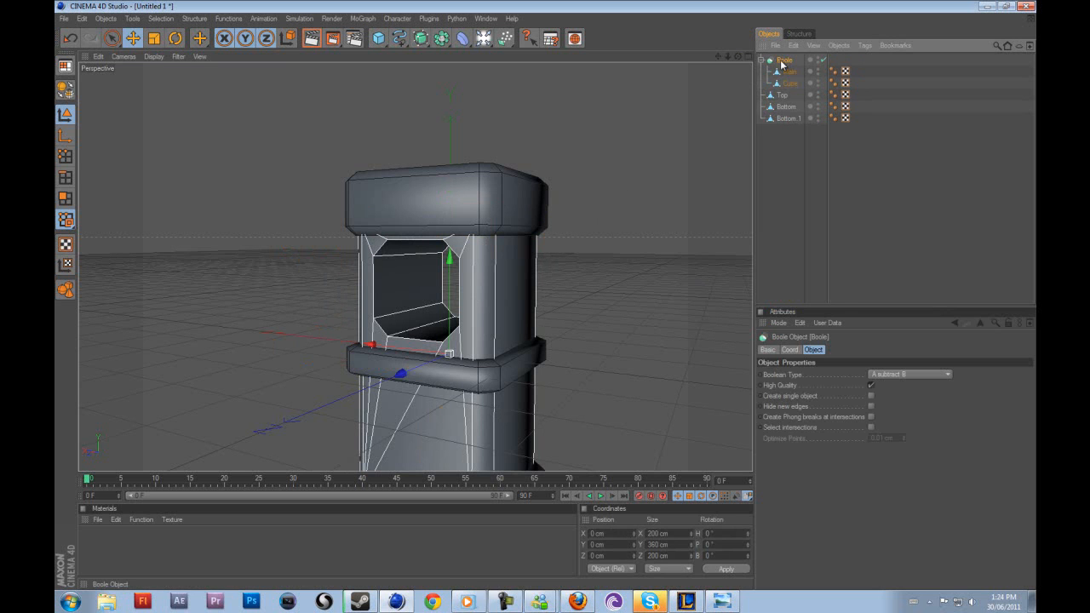
{"action": "left_click", "coordinate": [773, 408]}
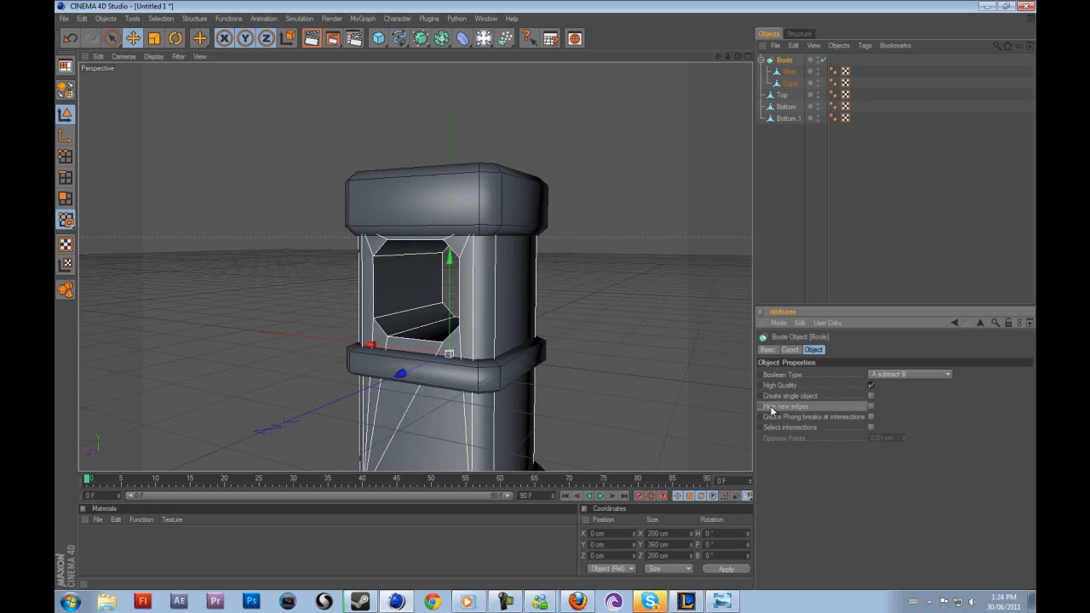
{"action": "left_click", "coordinate": [871, 407]}
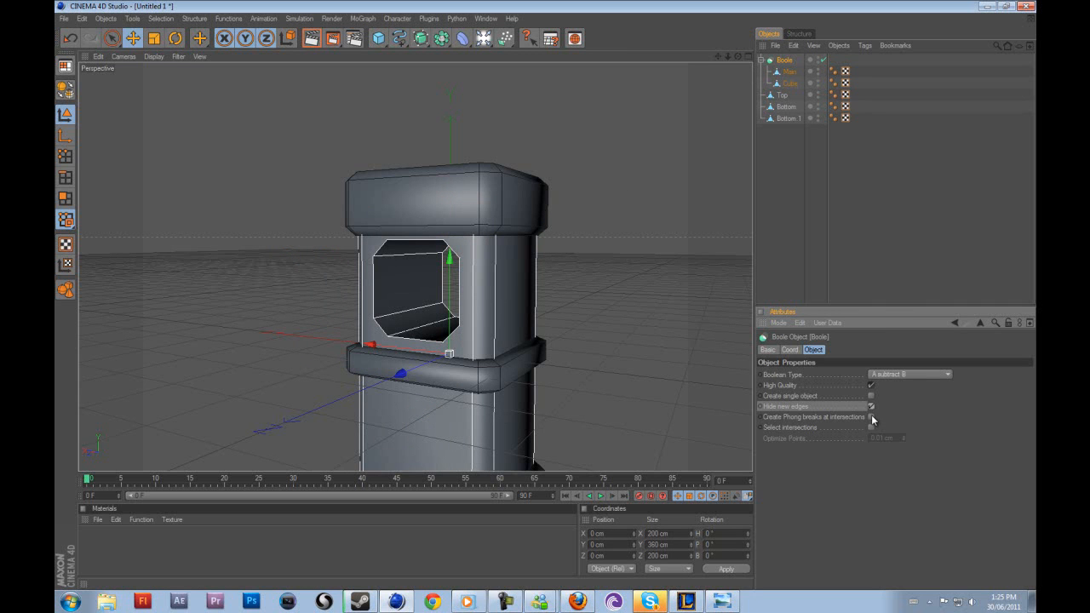
{"action": "left_click", "coordinate": [832, 417]}
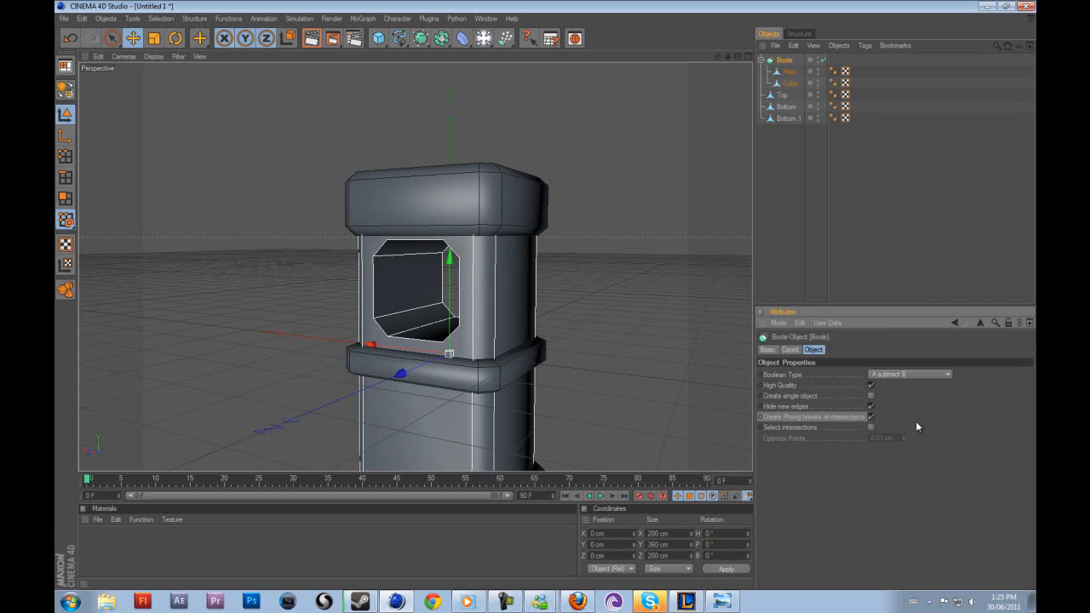
{"action": "left_click", "coordinate": [685, 131]}
{"action": "left_click_drag", "start_coordinate": [375, 256], "coordinate": [339, 275], "text": "alt"}
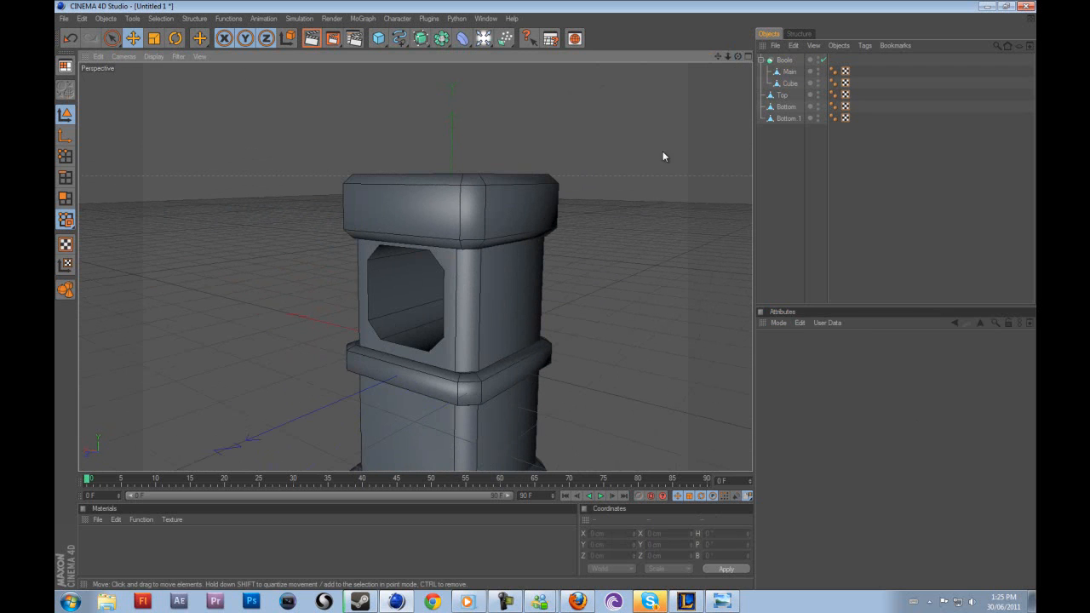
- Take the cutting cube out of the Boole and duplicate it
{"action": "left_click", "coordinate": [783, 60]}
{"action": "left_click", "coordinate": [790, 84]}
{"action": "left_click_drag", "start_coordinate": [794, 88], "coordinate": [786, 133]}
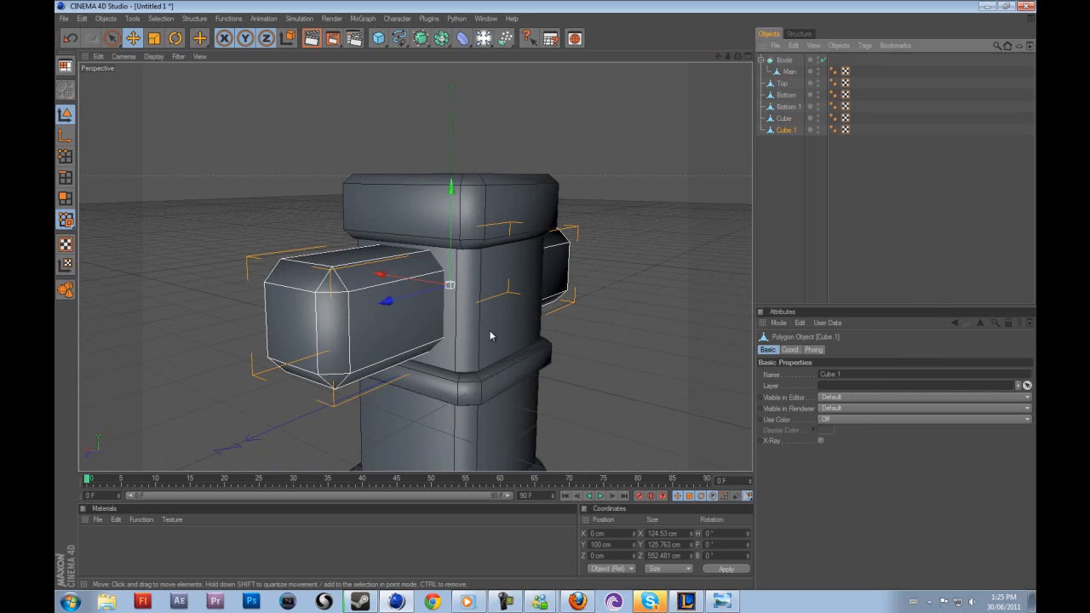
- Rotate the duplicate cube to a heading of 90° so the two cutters cross
{"action": "key", "text": "r"}
{"action": "left_click_drag", "start_coordinate": [430, 300], "coordinate": [511, 304]}
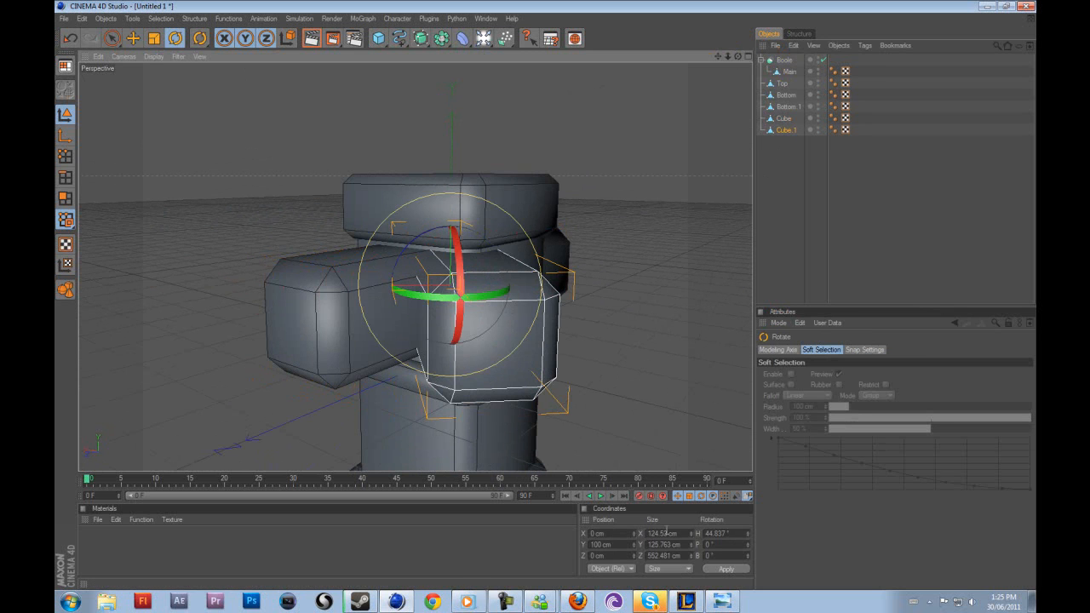
{"action": "left_click", "coordinate": [729, 533]}
{"action": "type", "text": "90"}
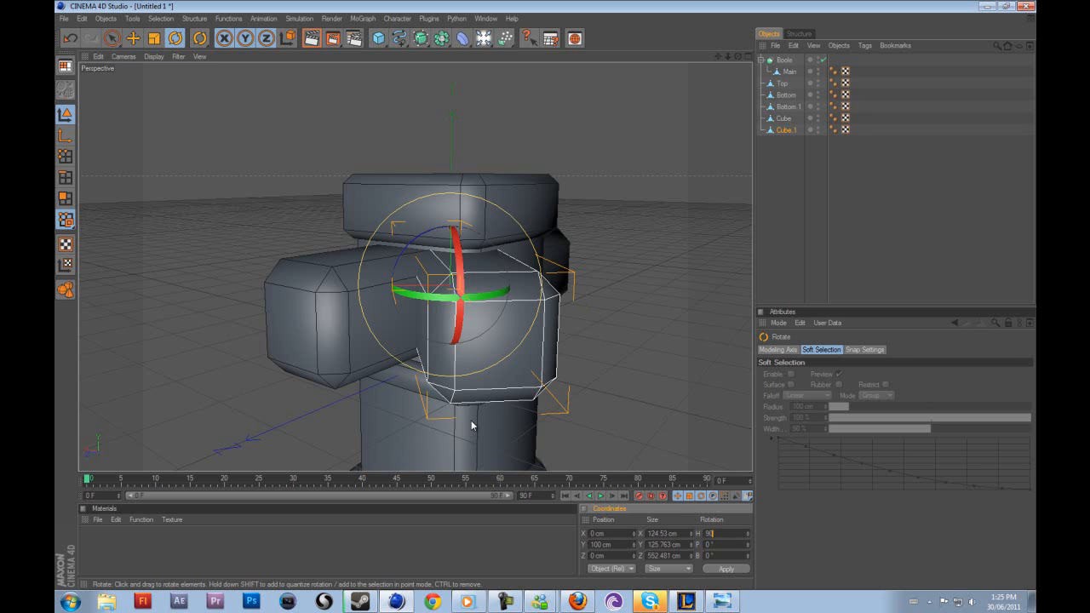
{"action": "key", "text": "Return"}
{"action": "left_click", "coordinate": [805, 192]}
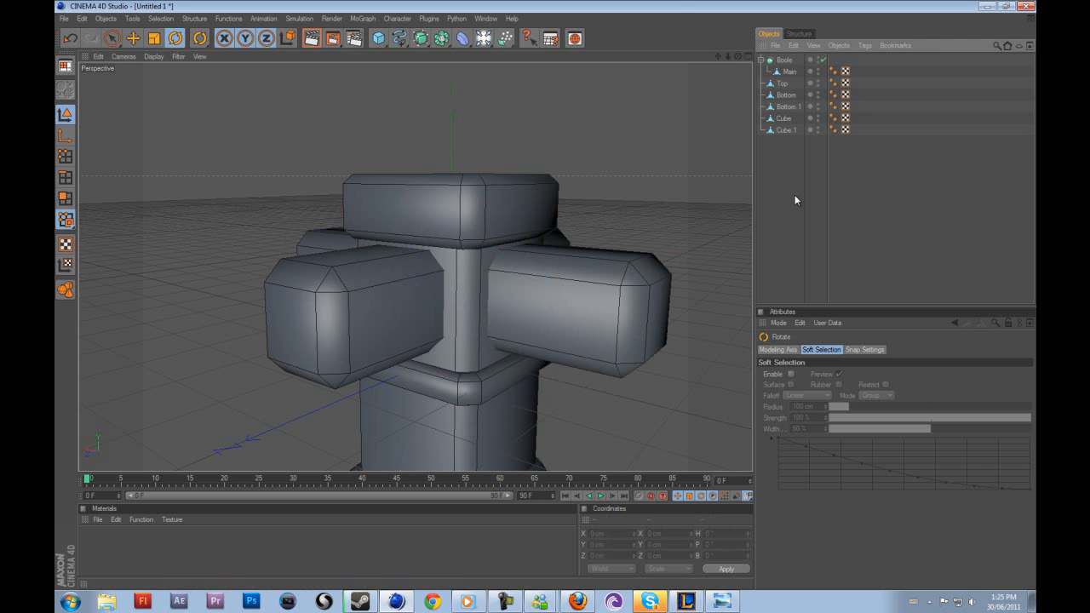
- Connect the two crossed cubes into one object and duplicate that cutter
{"action": "left_click_drag", "start_coordinate": [738, 56], "coordinate": [550, 293]}
{"action": "left_click_drag", "start_coordinate": [786, 150], "coordinate": [781, 118]}
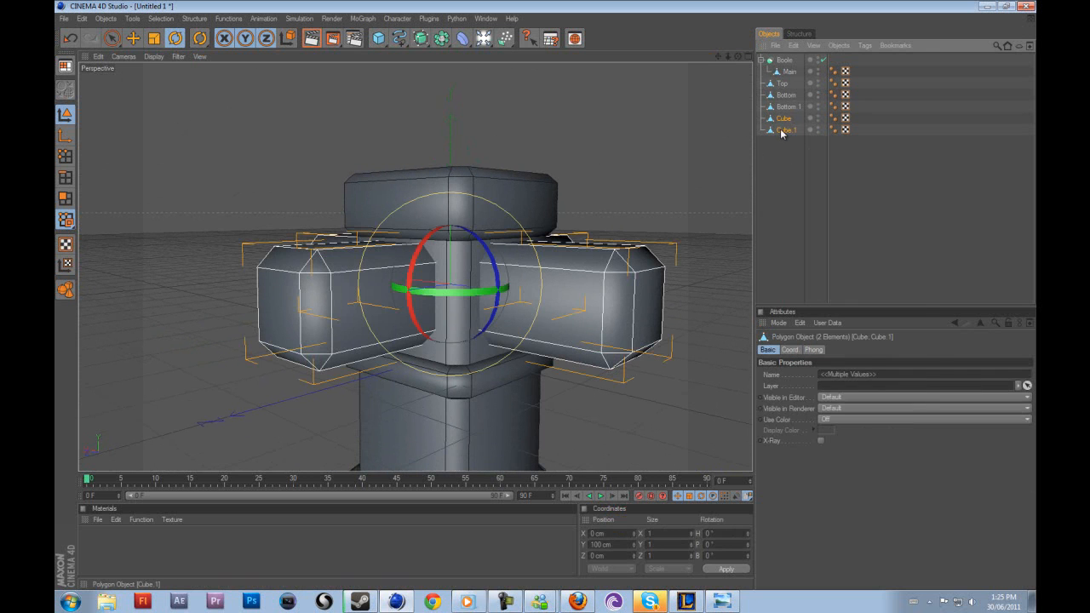
{"action": "right_click", "coordinate": [783, 131]}
{"action": "left_click", "coordinate": [818, 376]}
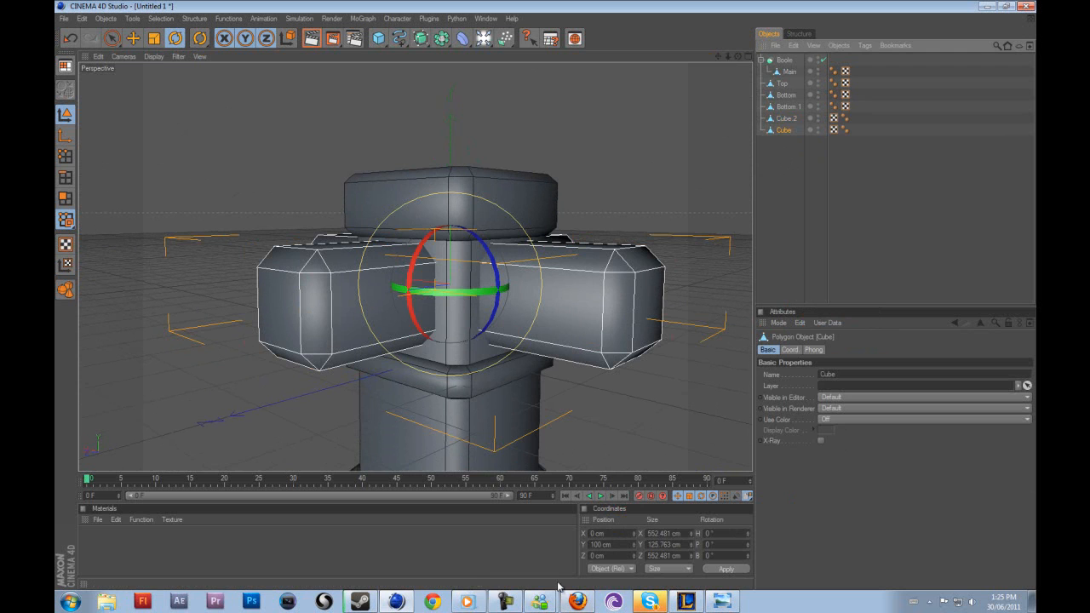
- Set the duplicated cross cutter's Y position to -100 cm
{"action": "left_click", "coordinate": [597, 544]}
{"action": "type", "text": "-"}
{"action": "key", "text": "Return"}
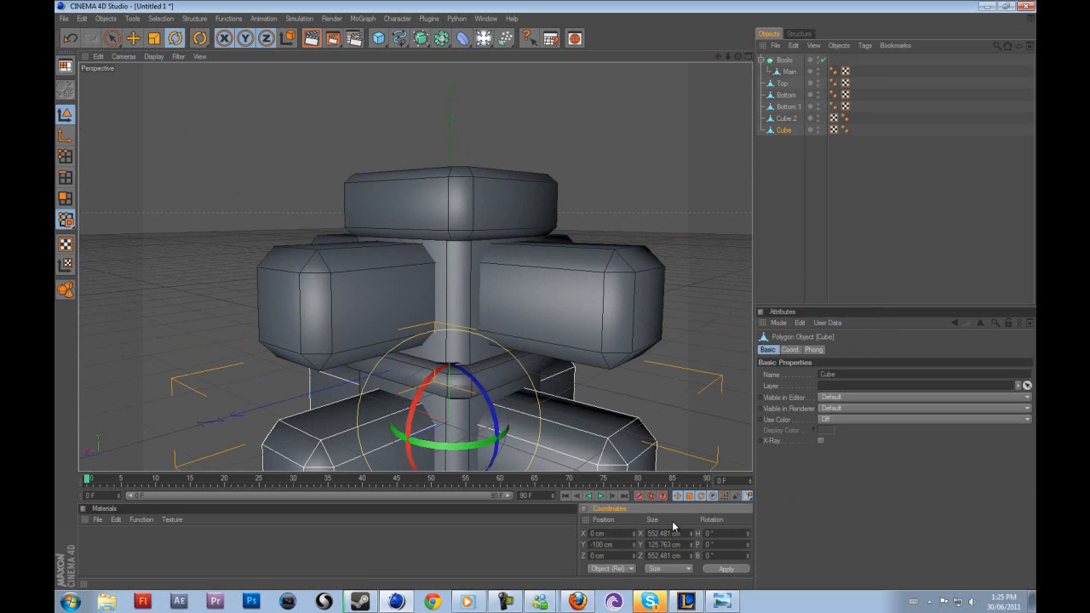
- Connect the upper and lower cross cutters into one object and place it under the Boole below Main
{"action": "left_click", "coordinate": [798, 208]}
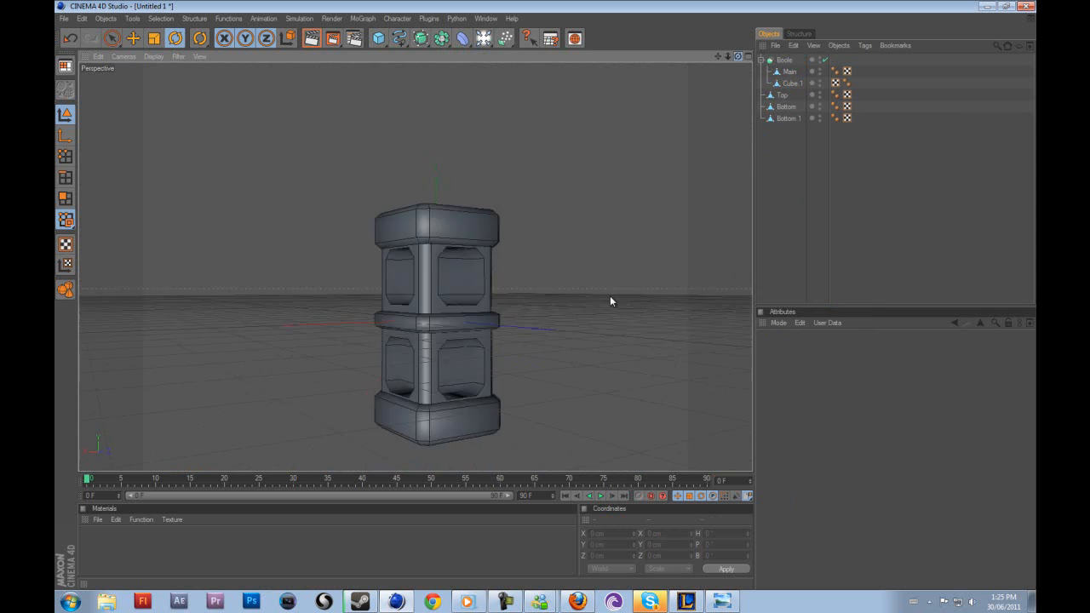
{"action": "left_click_drag", "start_coordinate": [610, 295], "coordinate": [522, 303], "text": "alt"}
{"action": "scroll", "coordinate": [467, 311], "scroll_direction": "up", "scroll_amount": 3}
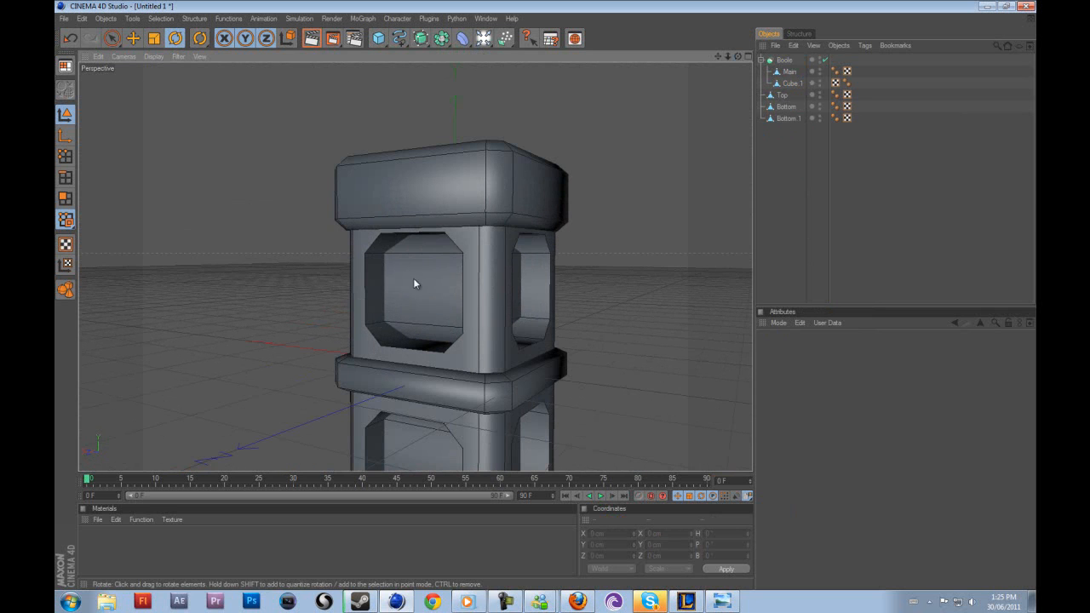
- Try the A without B boolean type on the Boole and restore A subtract B
{"action": "left_click", "coordinate": [792, 82]}
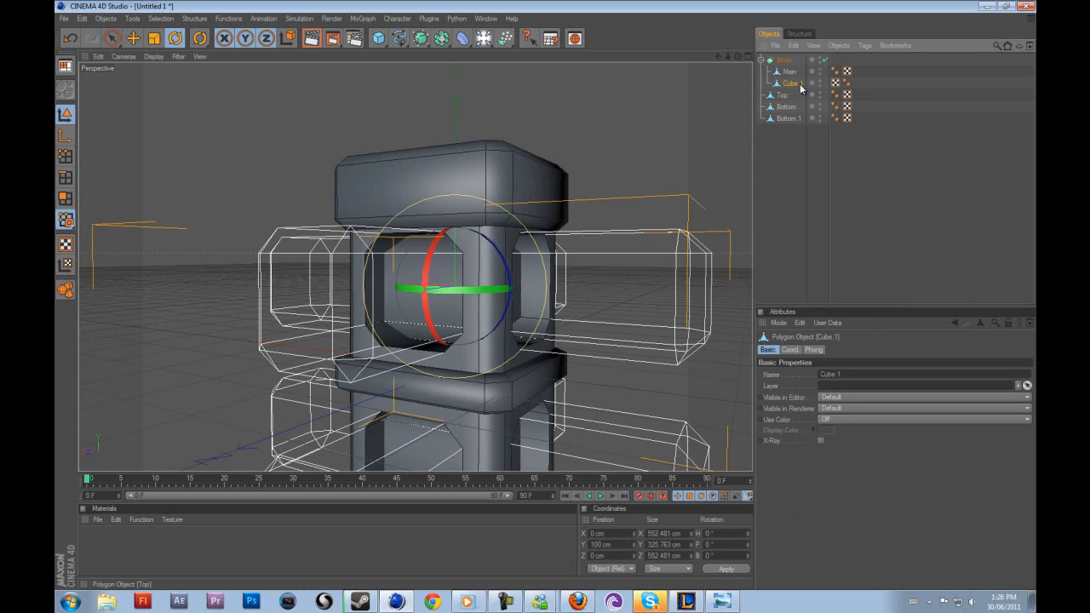
{"action": "left_click", "coordinate": [782, 60]}
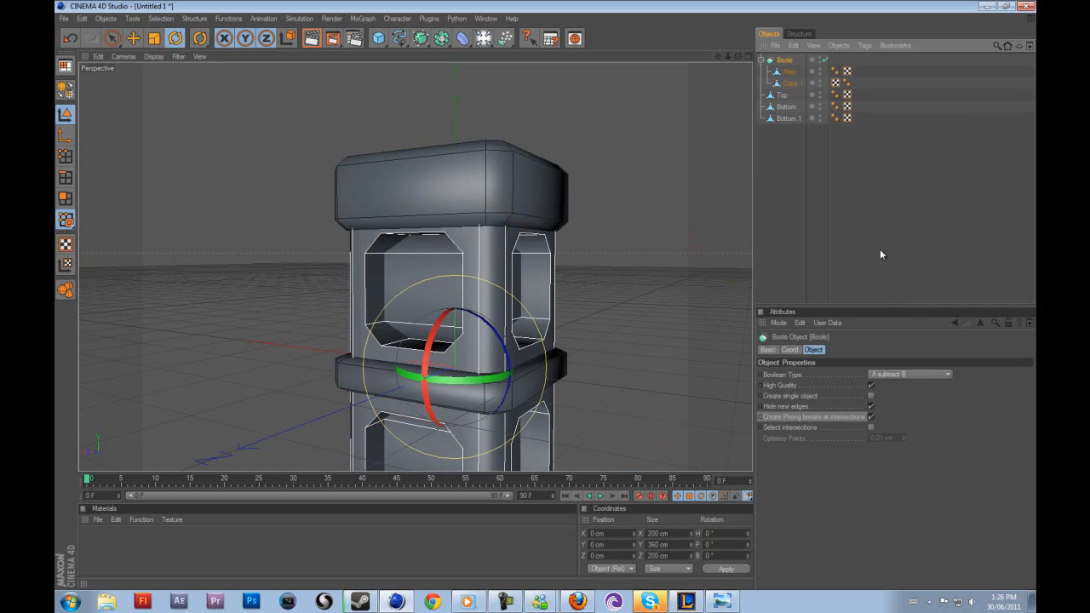
{"action": "left_click", "coordinate": [919, 376]}
{"action": "left_click", "coordinate": [916, 419]}
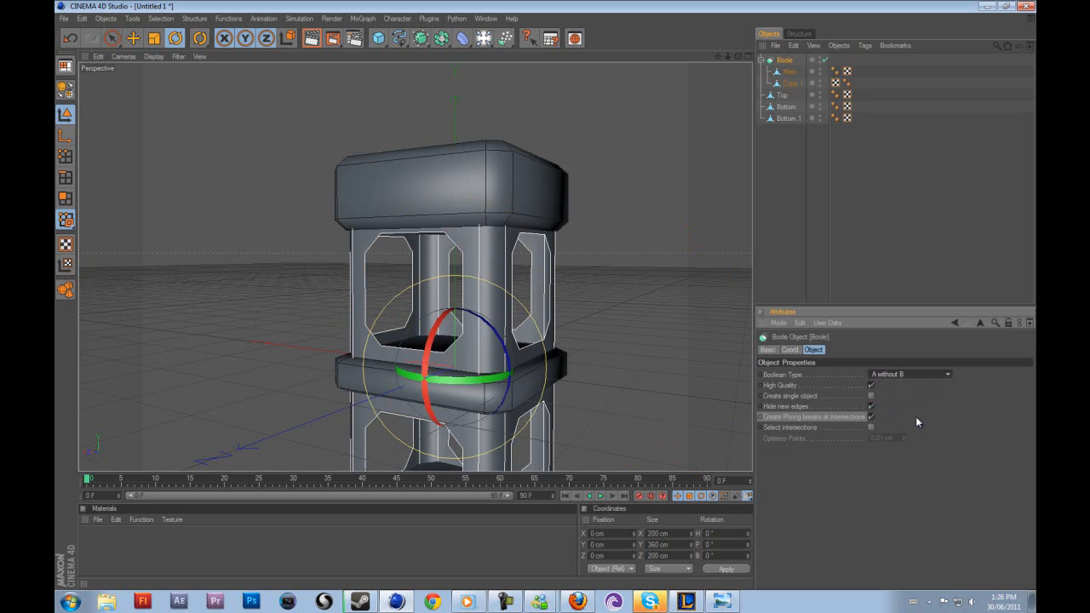
{"action": "left_click", "coordinate": [796, 224]}
{"action": "left_click", "coordinate": [784, 60]}
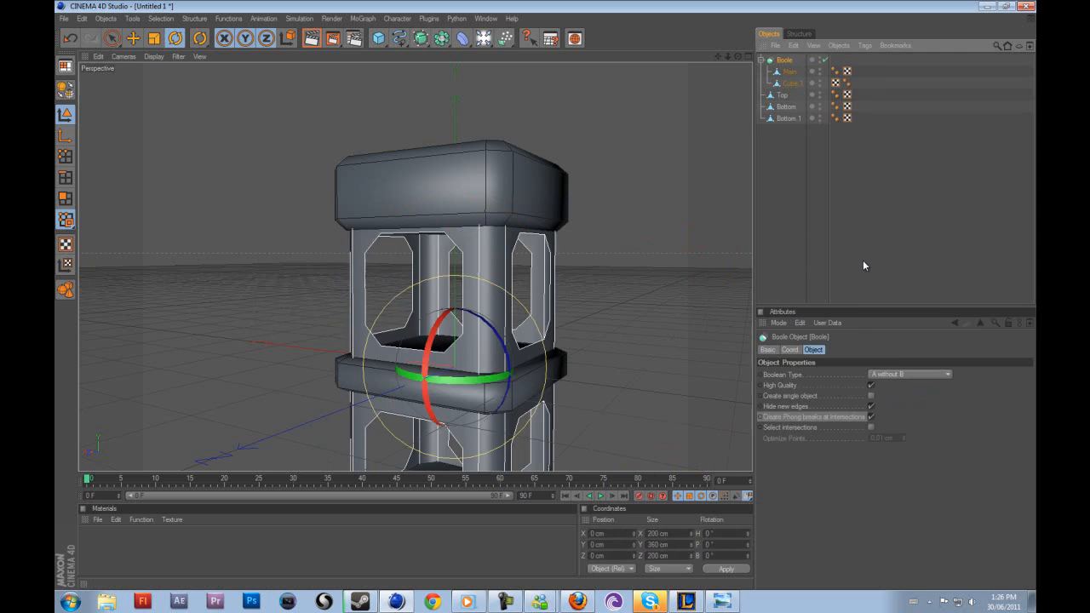
{"action": "left_click", "coordinate": [907, 377]}
{"action": "left_click", "coordinate": [906, 395]}
- Make the Boole editable and expand its hierarchy to show the resulting objects
{"action": "left_click", "coordinate": [813, 168]}
{"action": "left_click", "coordinate": [786, 61]}
{"action": "key", "text": "c"}
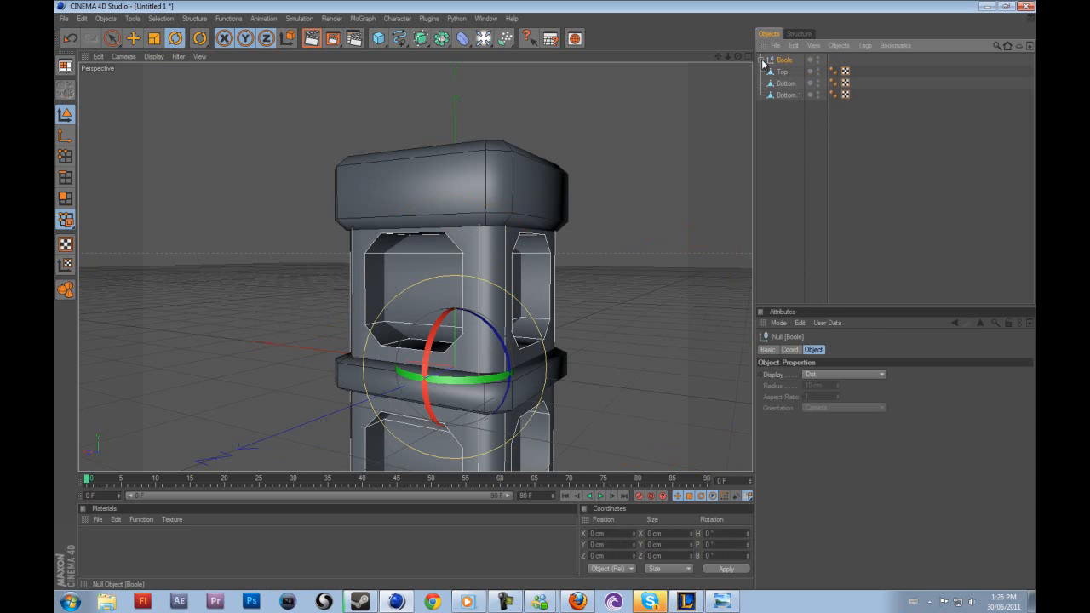
{"action": "left_click", "coordinate": [762, 60]}
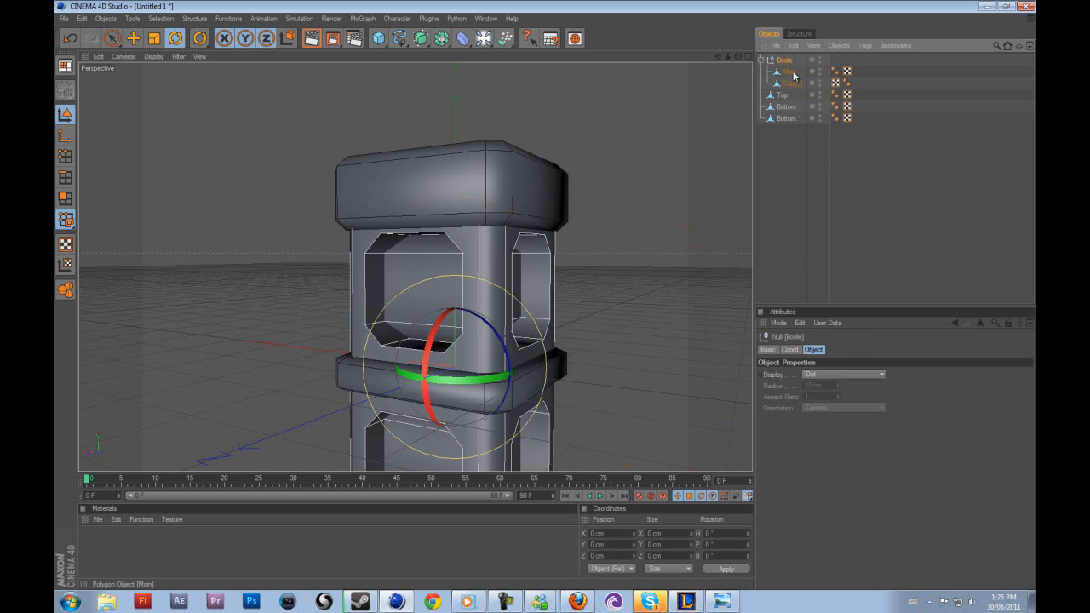
- Move Main out of the Boole group to the root level and delete the Boole null with its leftover cutter
{"action": "left_click", "coordinate": [789, 72]}
{"action": "left_click_drag", "start_coordinate": [785, 145], "coordinate": [785, 143]}
{"action": "left_click", "coordinate": [784, 61]}
{"action": "key", "text": "Delete"}
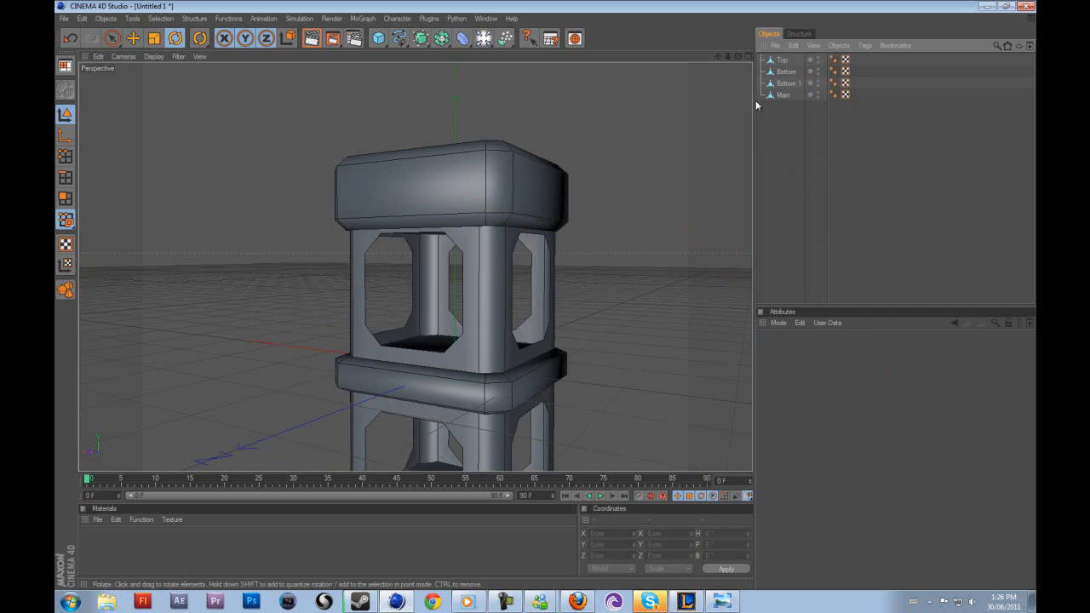
- Rename the middle band object Bottom 1 to Mid
{"action": "left_click_drag", "start_coordinate": [737, 56], "coordinate": [359, 277]}
{"action": "scroll", "coordinate": [505, 369], "scroll_direction": "down", "scroll_amount": 6}
{"action": "scroll", "coordinate": [549, 374], "scroll_direction": "up", "scroll_amount": 4}
{"action": "left_click_drag", "start_coordinate": [737, 56], "coordinate": [677, 136]}
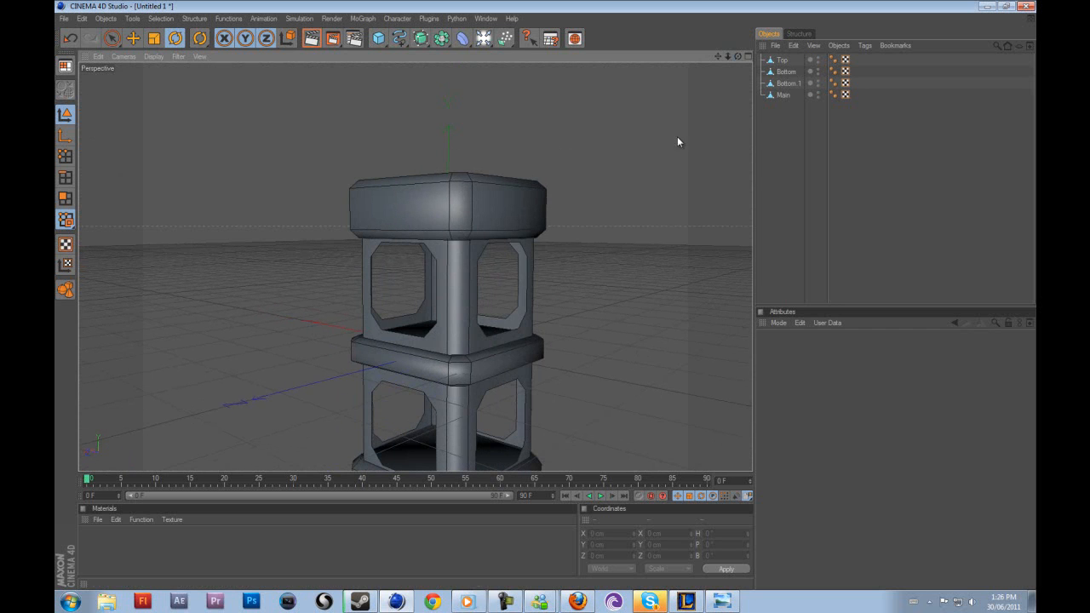
{"action": "left_click", "coordinate": [784, 83]}
{"action": "left_click", "coordinate": [790, 74]}
{"action": "left_click", "coordinate": [784, 84]}
{"action": "double_click", "coordinate": [785, 83]}
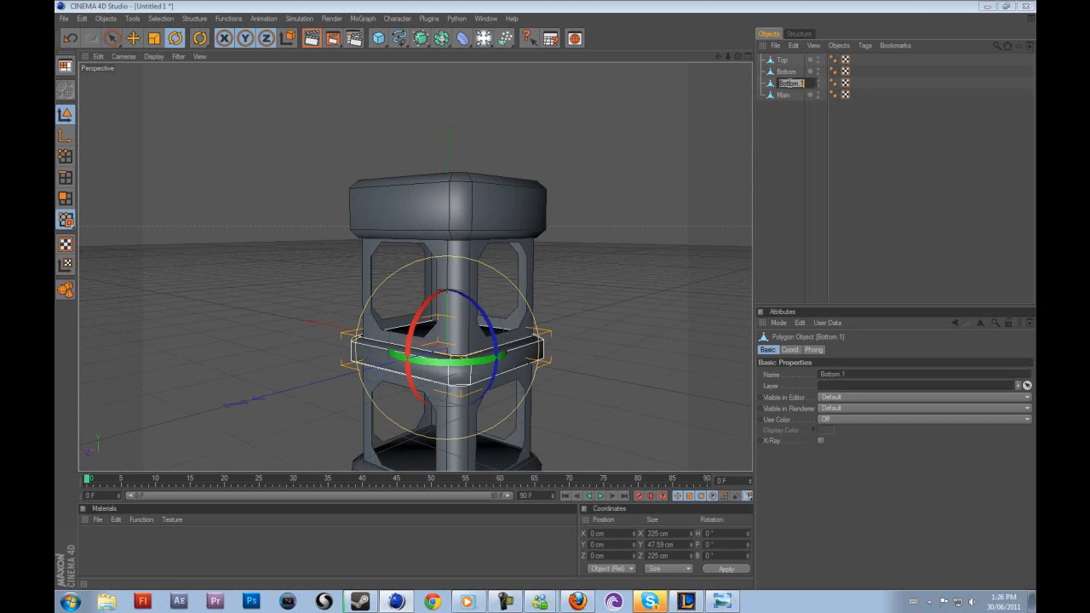
{"action": "type", "text": "Mid"}
{"action": "key", "text": "Return"}
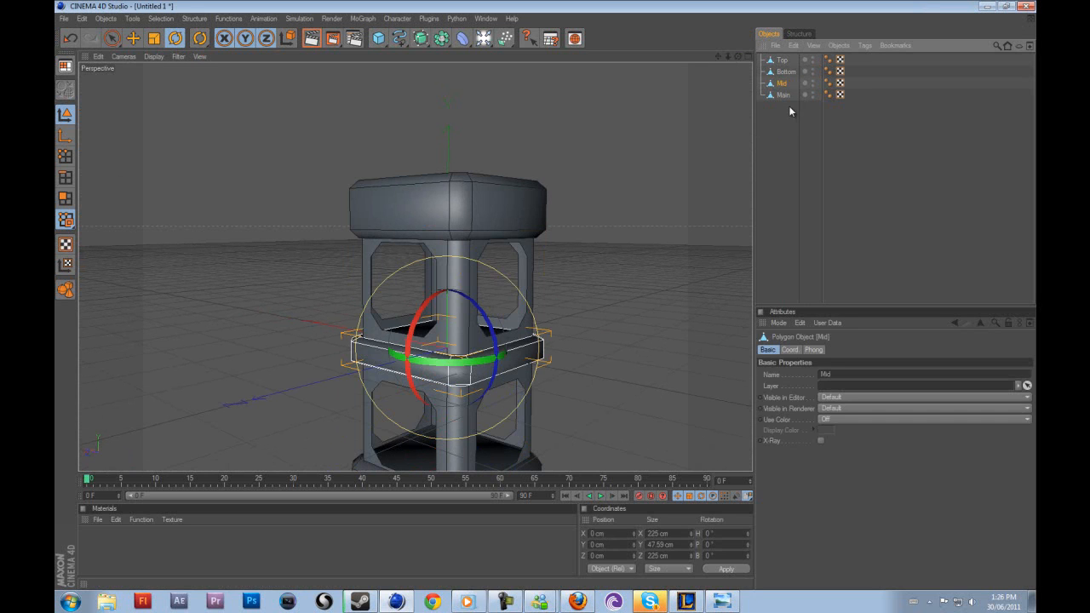
- Extrude all polygons of Main with a -5 cm offset and Create Caps enabled to give the walls thickness
{"action": "left_click", "coordinate": [783, 95]}
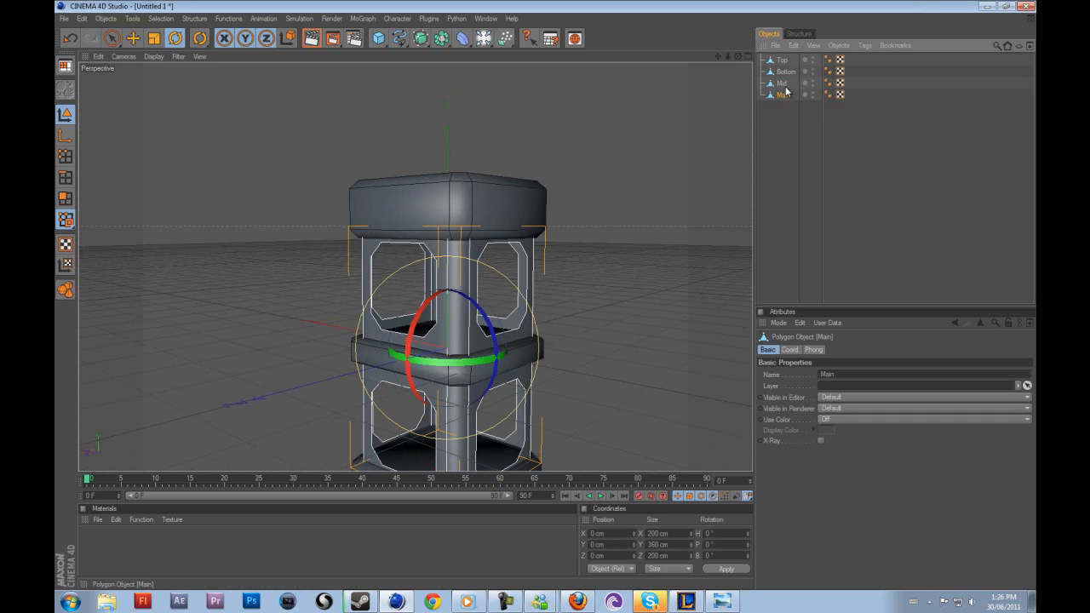
{"action": "left_click", "coordinate": [65, 198]}
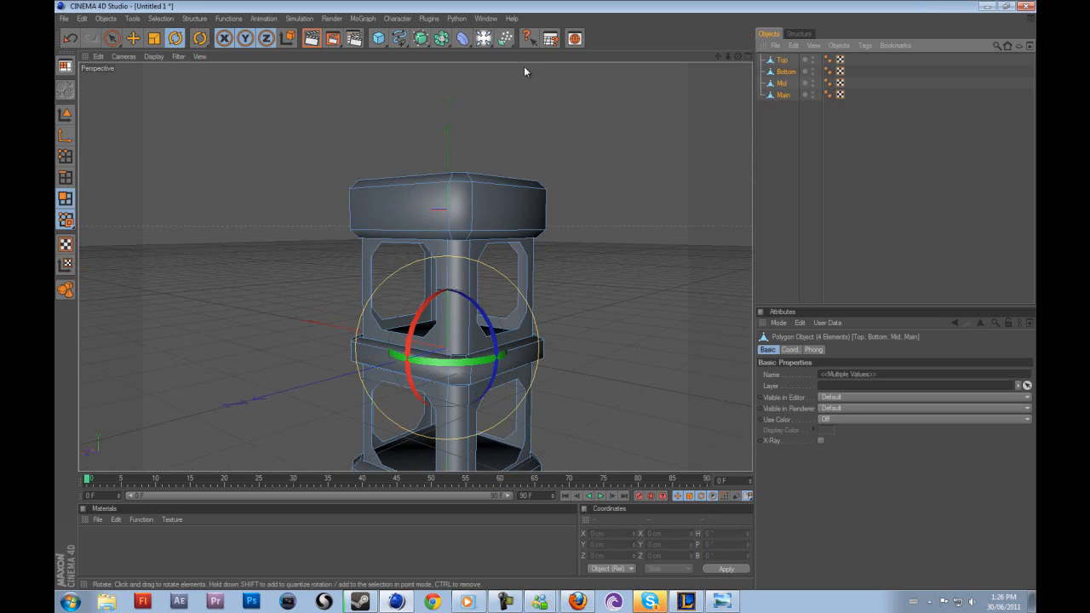
{"action": "left_click", "coordinate": [111, 39]}
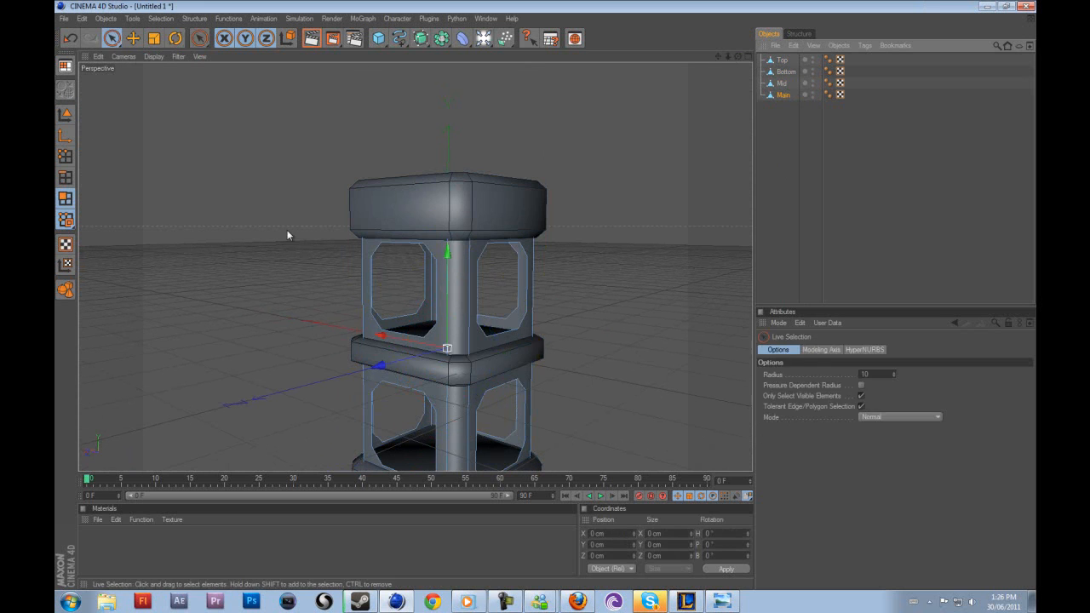
{"action": "key", "text": "ctrl+a"}
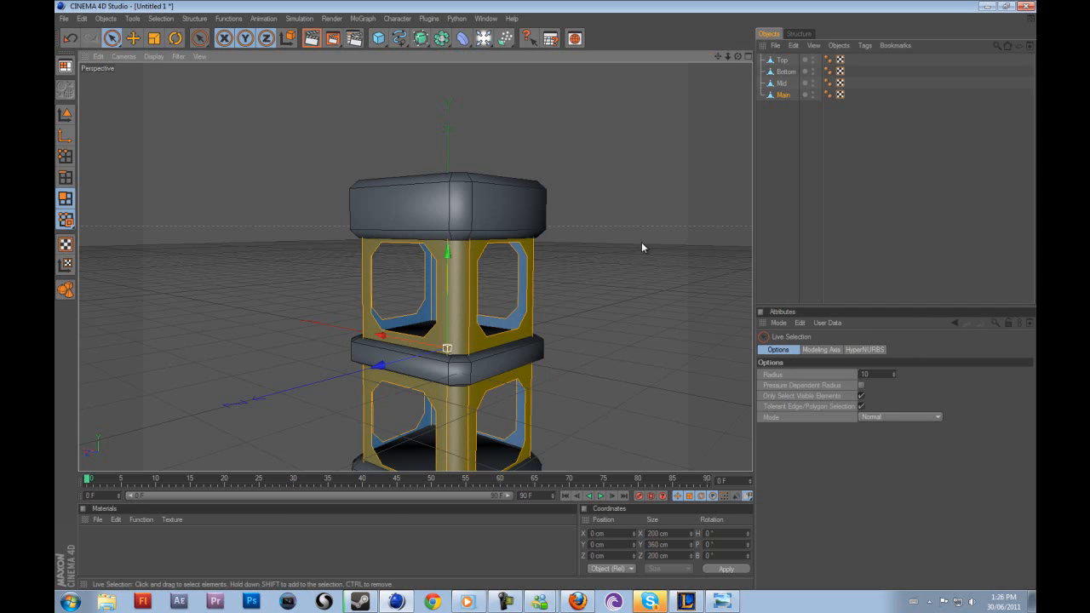
{"action": "left_click_drag", "start_coordinate": [737, 57], "coordinate": [662, 259]}
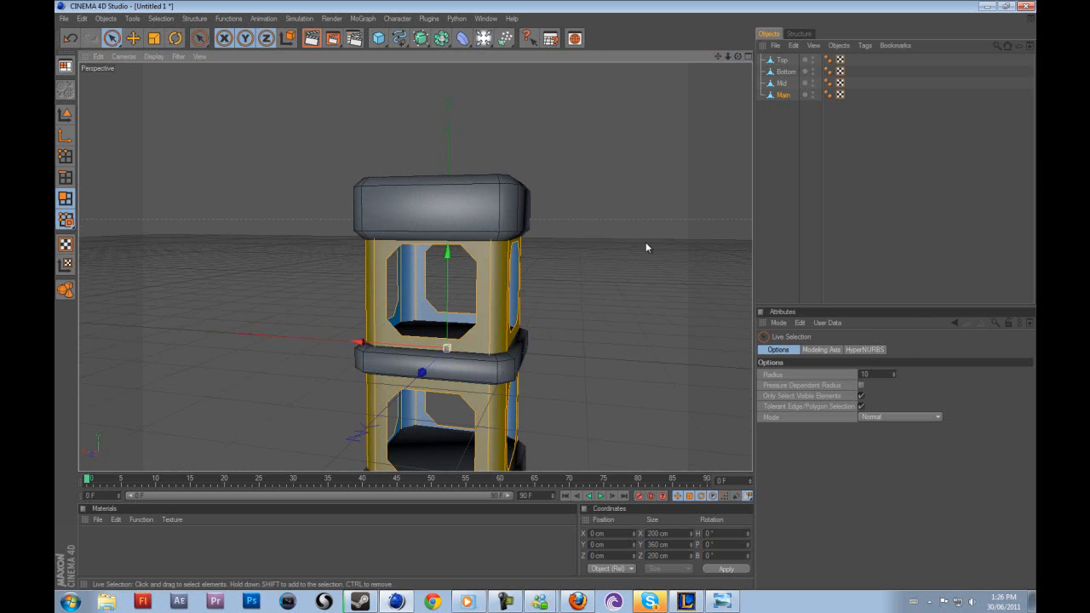
{"action": "right_click", "coordinate": [572, 223]}
{"action": "left_click", "coordinate": [602, 347]}
{"action": "left_click", "coordinate": [815, 385]}
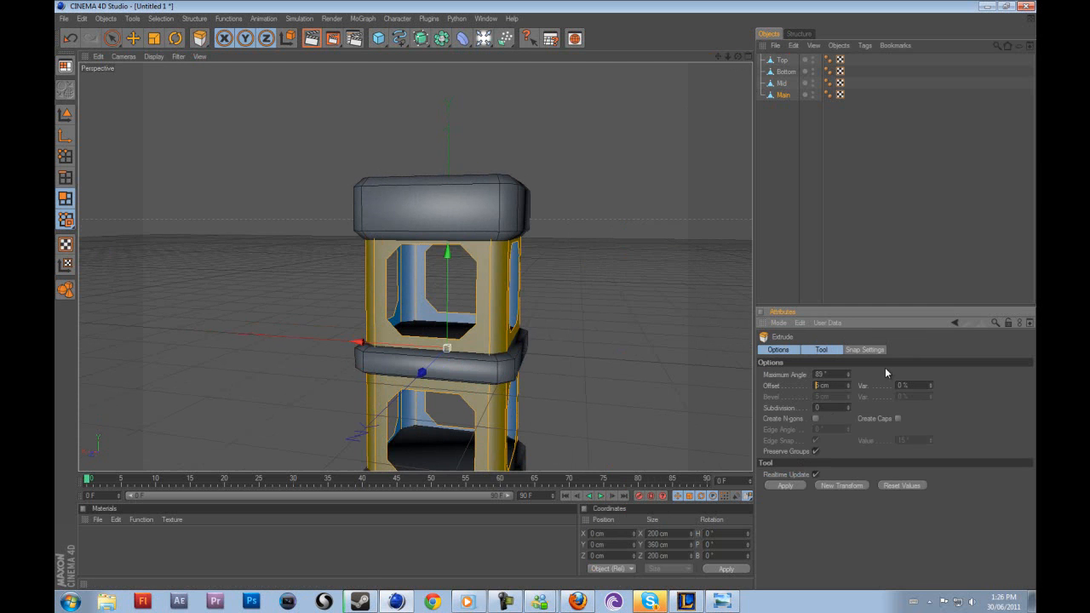
{"action": "left_click", "coordinate": [898, 419]}
{"action": "left_click", "coordinate": [804, 482]}
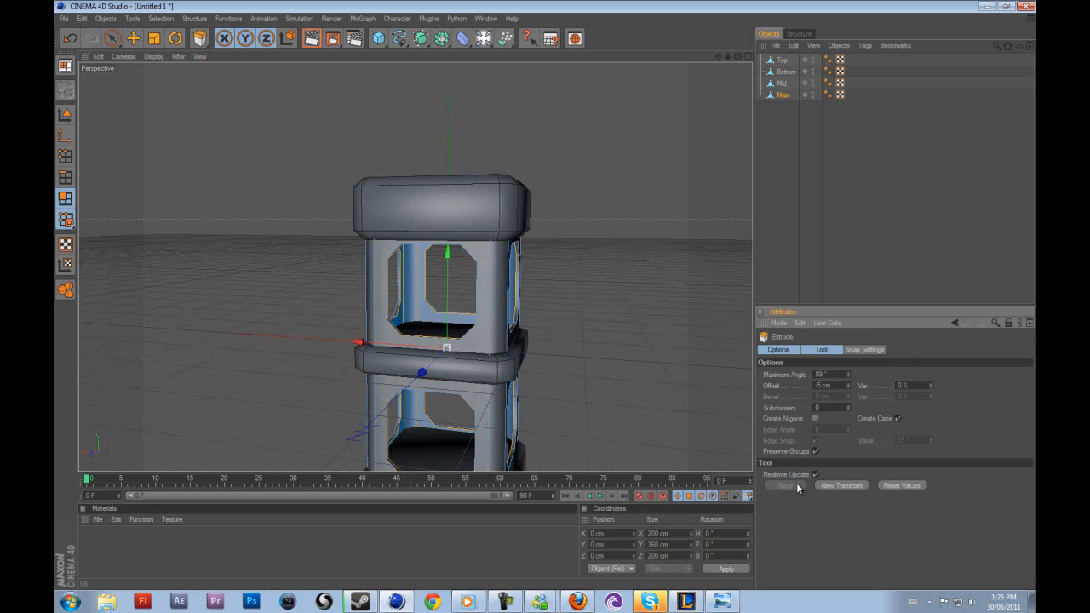
- Render the perspective view to check the thickened walls around the openings
{"action": "left_click_drag", "start_coordinate": [738, 56], "coordinate": [545, 295]}
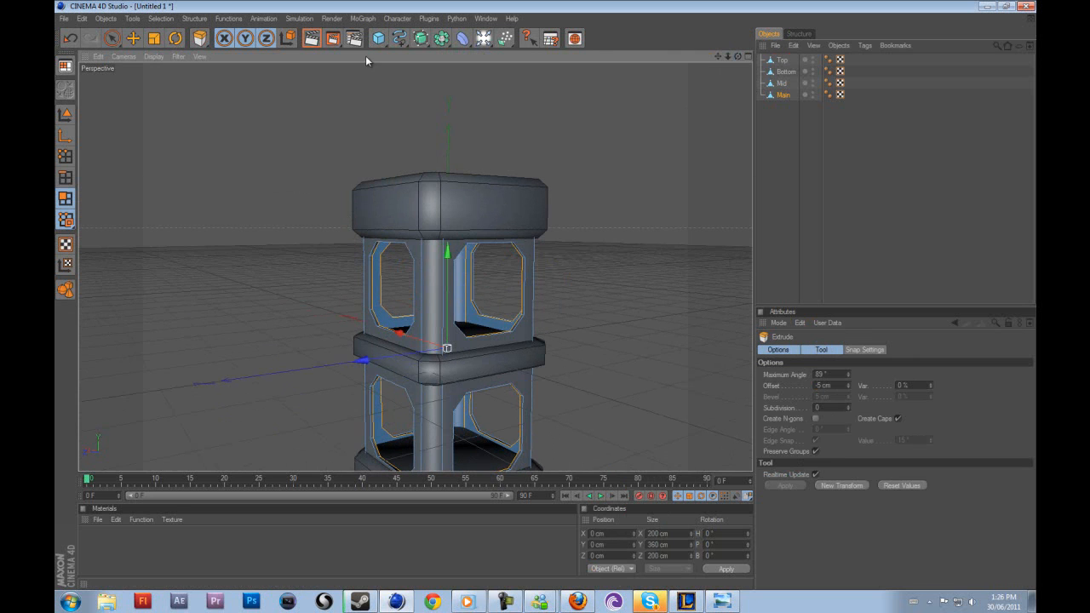
{"action": "left_click", "coordinate": [311, 37]}
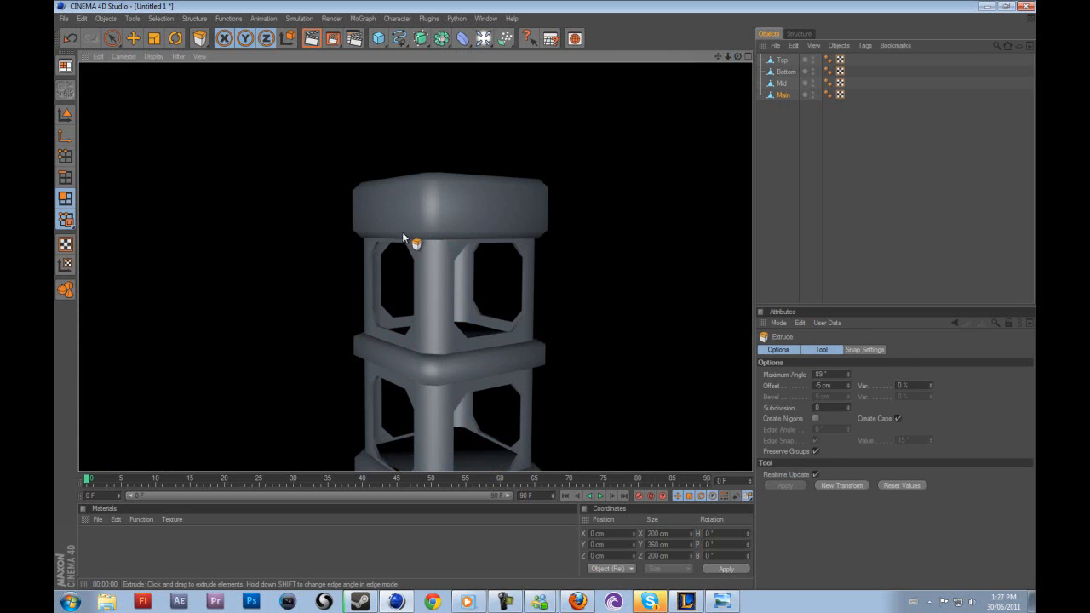
{"action": "left_click", "coordinate": [368, 426]}
{"action": "scroll", "coordinate": [403, 414], "scroll_direction": "down", "scroll_amount": 3}
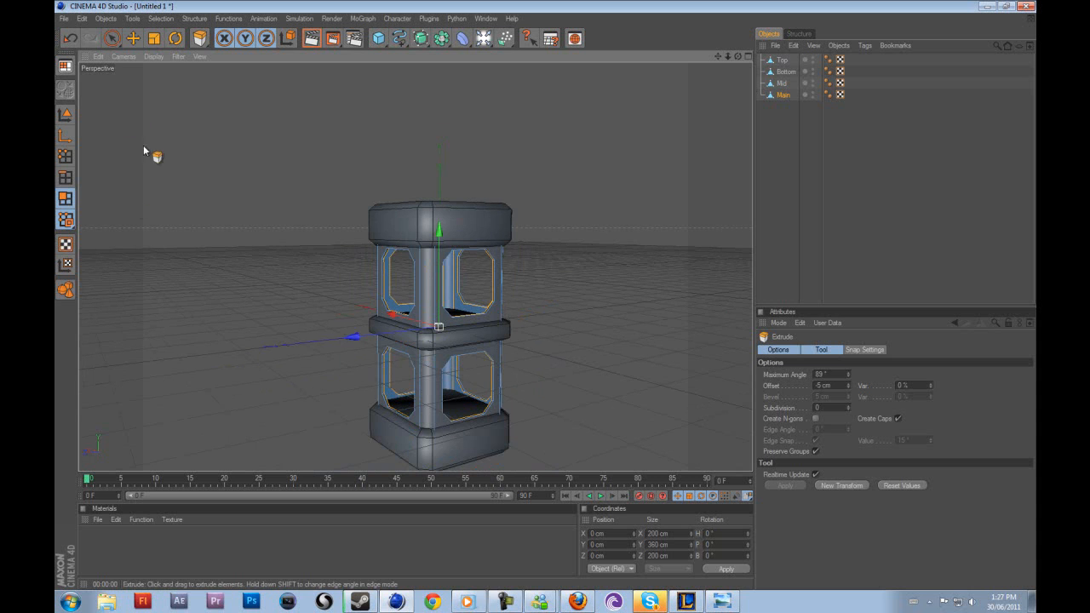
- Return to model mode with the Move tool and deselect Main
{"action": "left_click", "coordinate": [67, 113]}
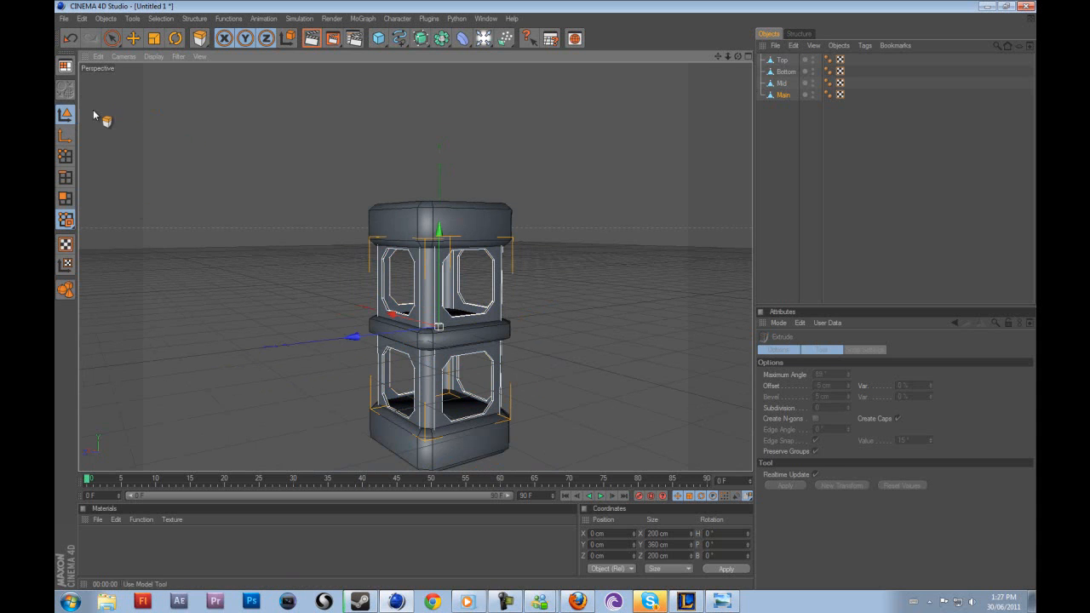
{"action": "key", "text": "e"}
{"action": "left_click", "coordinate": [696, 165]}
{"action": "left_click_drag", "start_coordinate": [738, 57], "coordinate": [544, 294]}
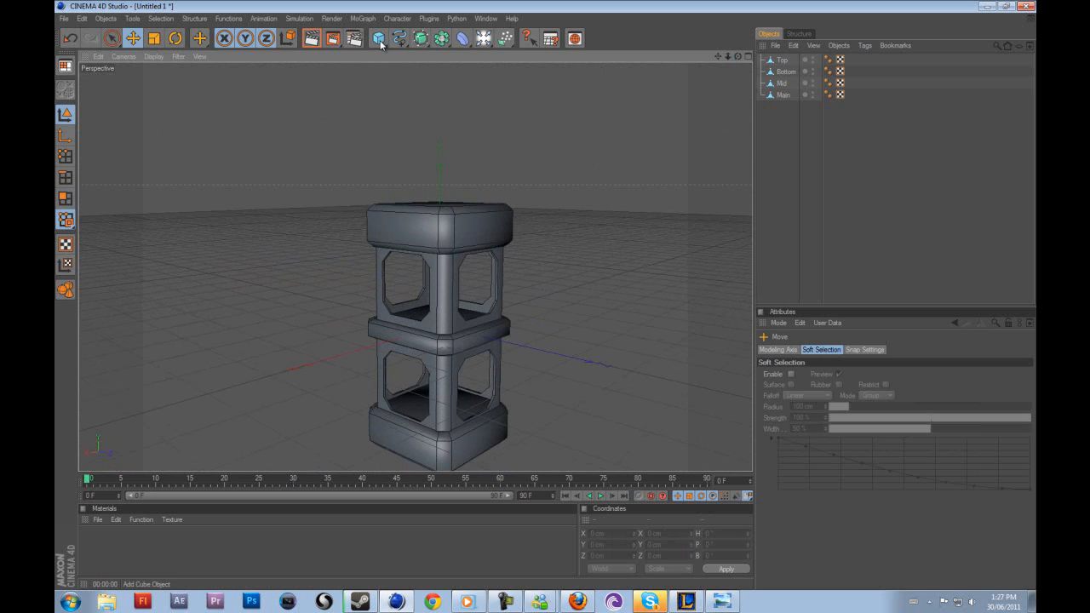
- Examine the Halo 3 Coils reference image in Windows Photo Viewer and return to CINEMA 4D
{"action": "left_click", "coordinate": [731, 600]}
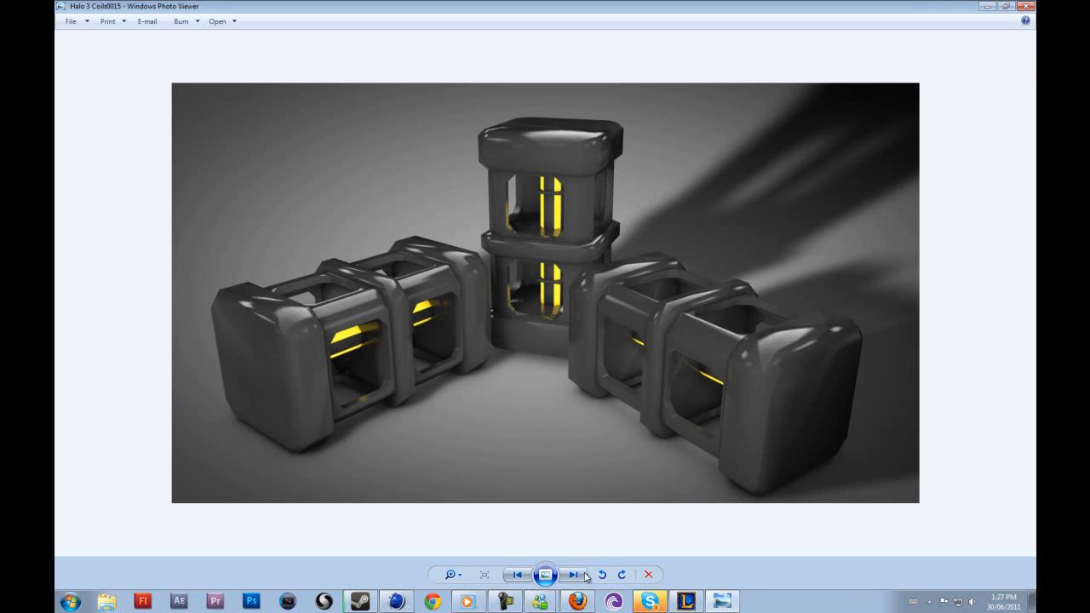
{"action": "left_click", "coordinate": [577, 601]}
{"action": "left_click", "coordinate": [578, 601]}
{"action": "left_click", "coordinate": [396, 601]}
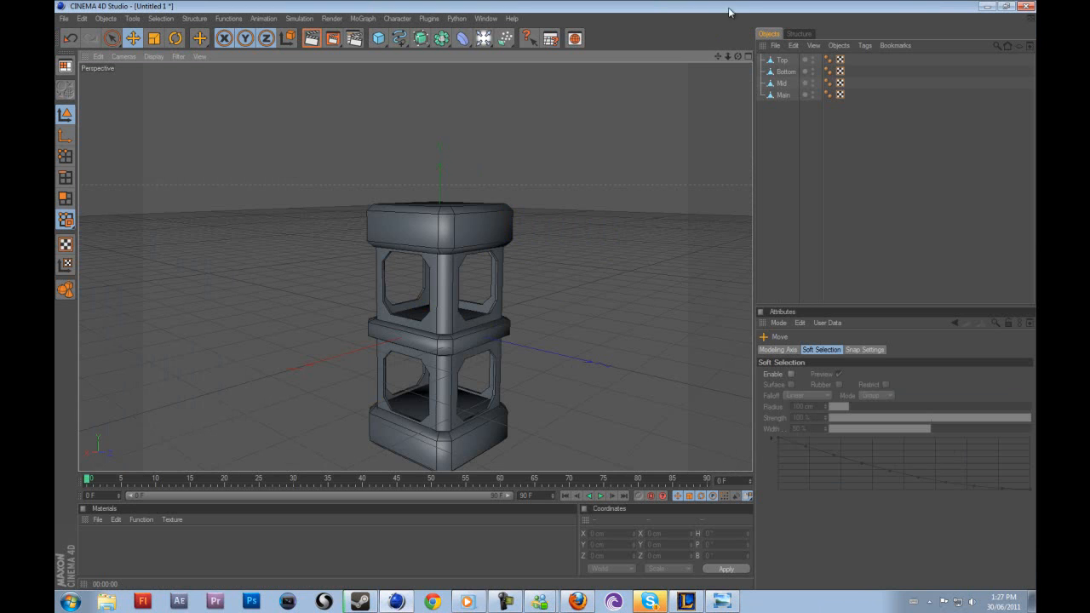
- Add a cube at the centre of the coil and set its X and Z sizes to 50 cm
{"action": "left_click_drag", "start_coordinate": [720, 53], "coordinate": [548, 298]}
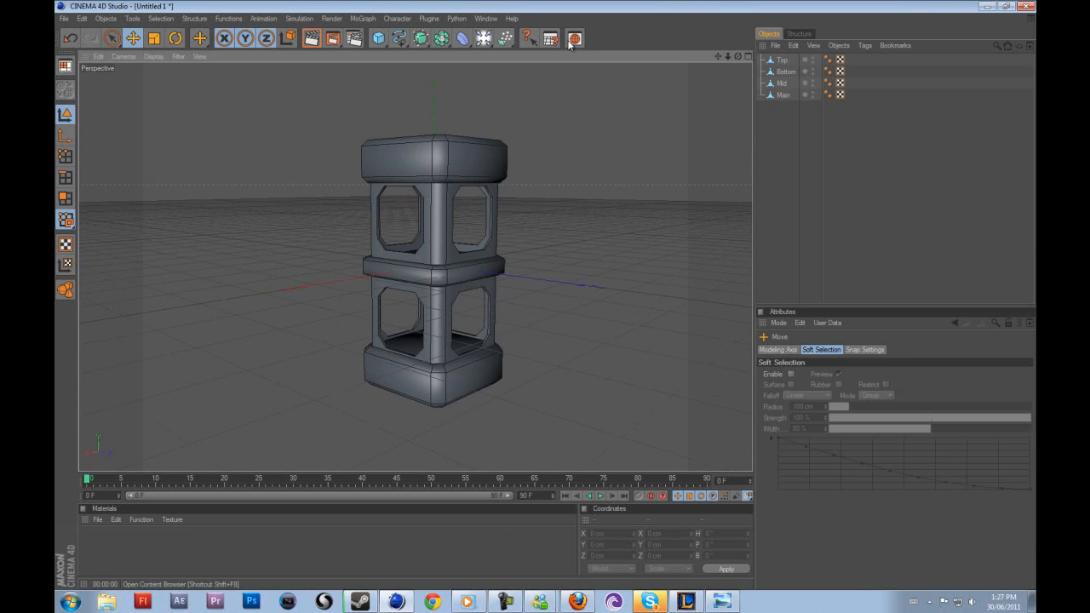
{"action": "left_click_drag", "start_coordinate": [730, 60], "coordinate": [546, 294]}
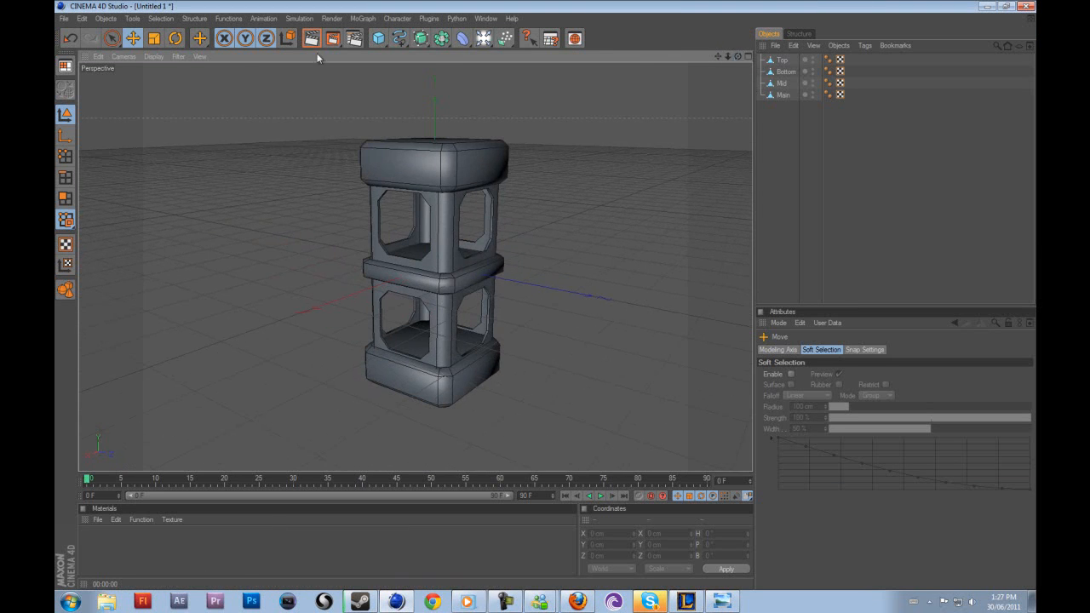
{"action": "left_click", "coordinate": [380, 38]}
{"action": "left_click", "coordinate": [426, 56]}
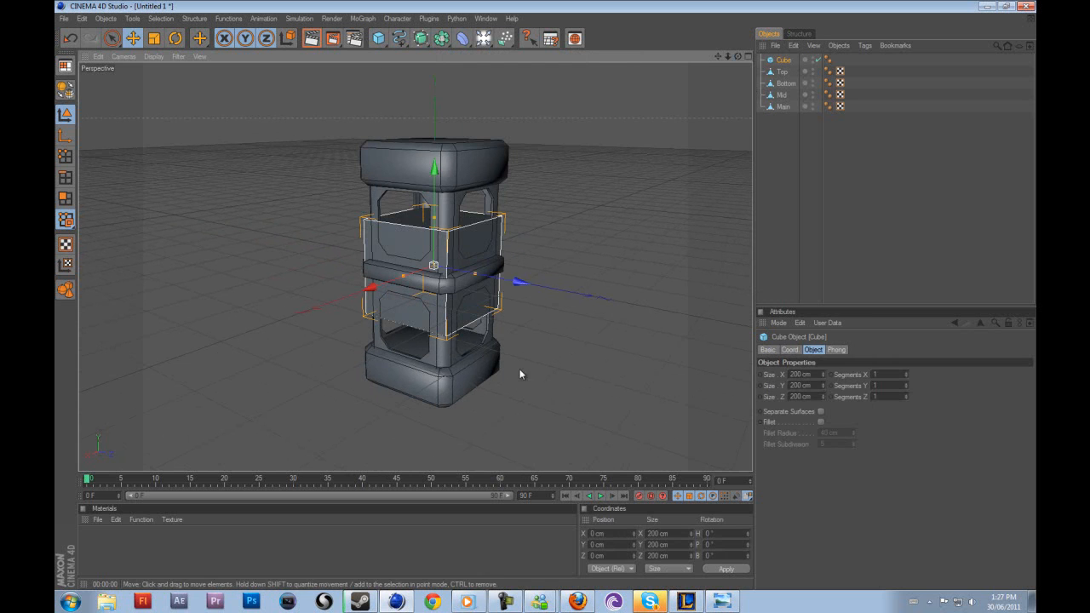
{"action": "left_click_drag", "start_coordinate": [476, 274], "coordinate": [550, 296]}
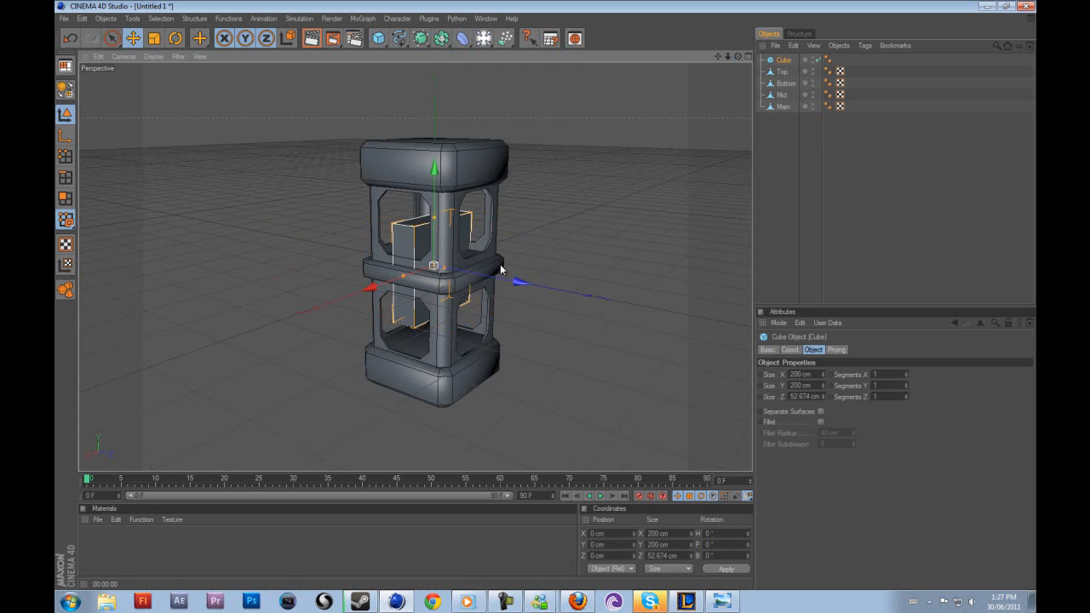
{"action": "double_click", "coordinate": [790, 396]}
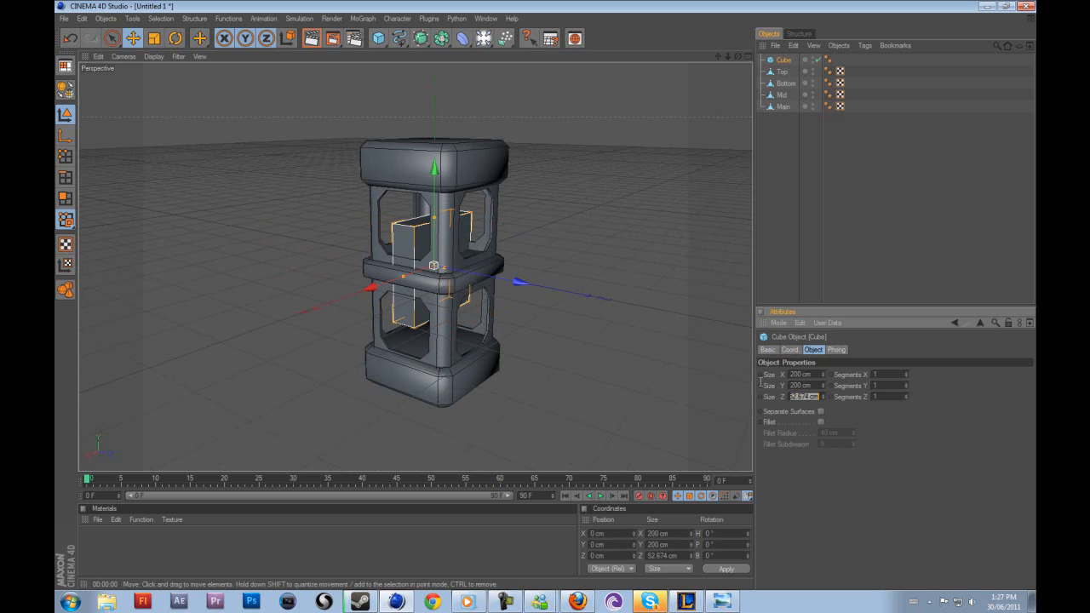
{"action": "type", "text": "50"}
{"action": "key", "text": "Return"}
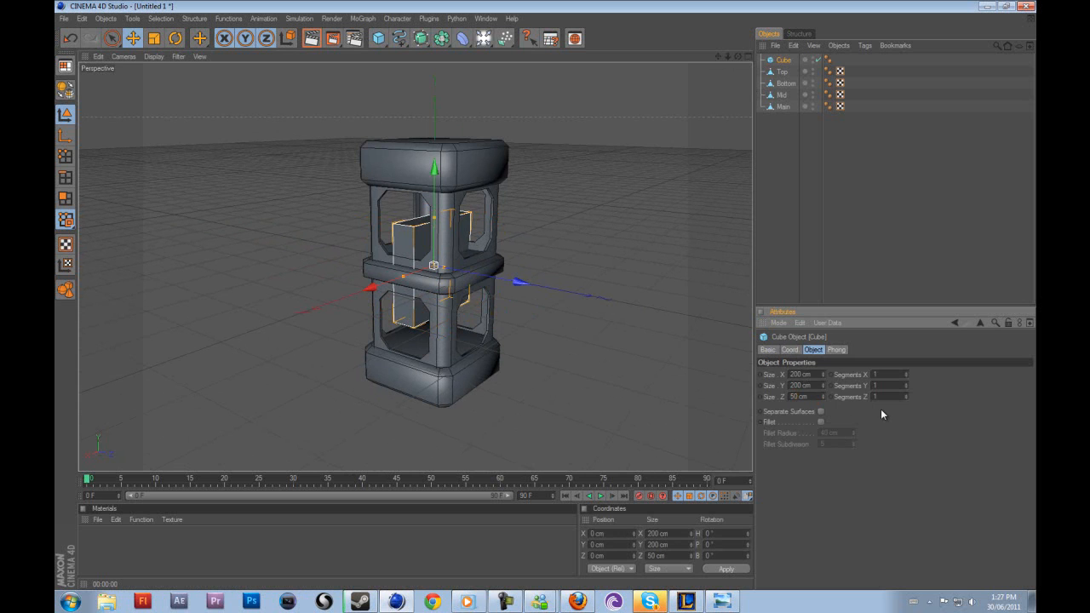
{"action": "type", "text": "50"}
{"action": "key", "text": "Return"}
- Set the central cube's Y size to 400 cm so it runs through both end caps
{"action": "left_click_drag", "start_coordinate": [737, 56], "coordinate": [725, 315]}
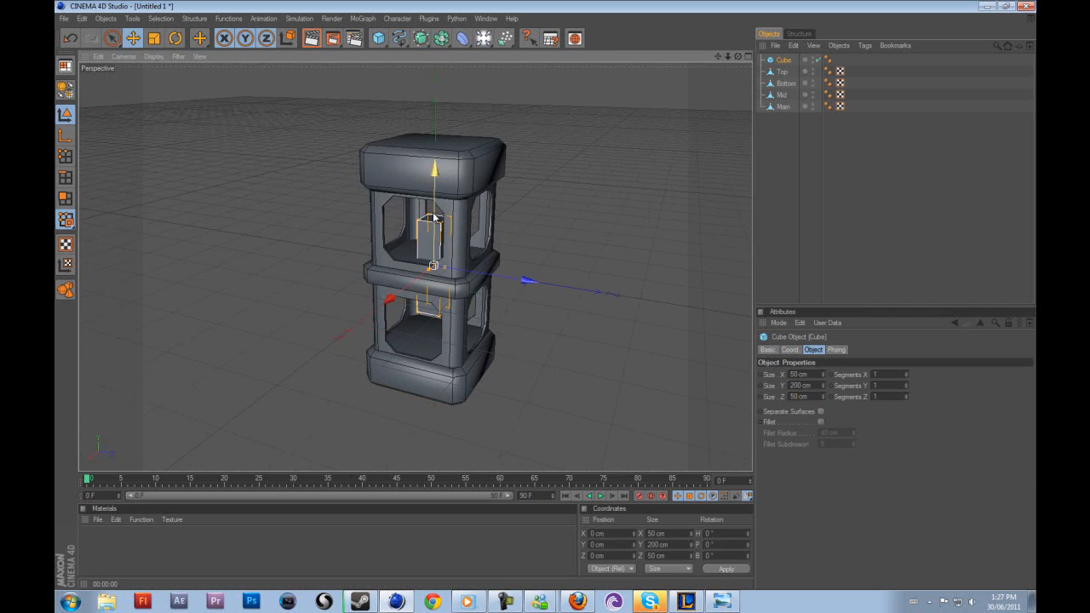
{"action": "left_click", "coordinate": [809, 386]}
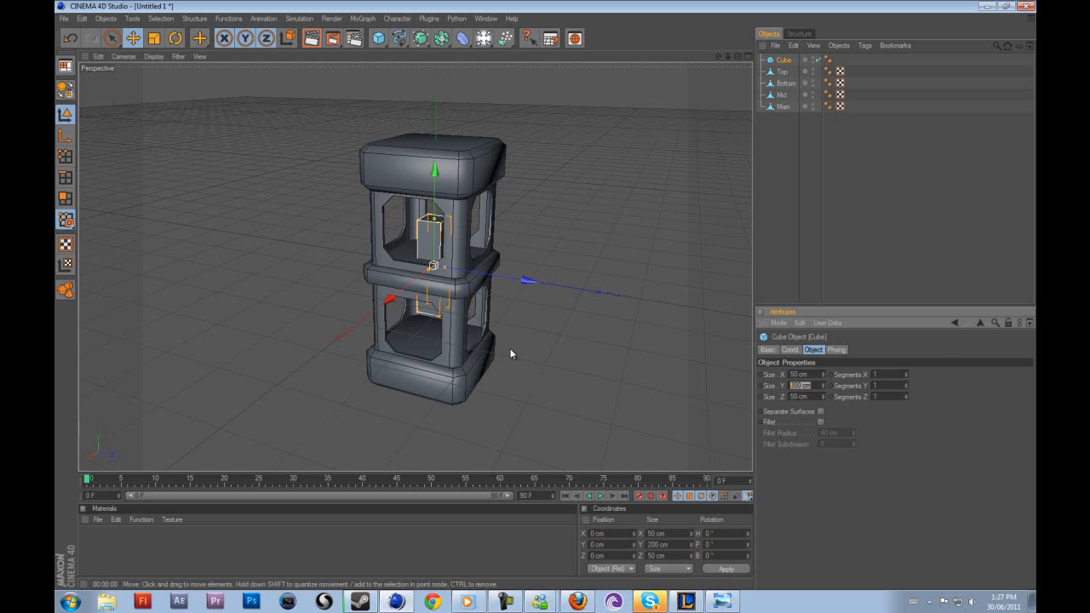
{"action": "type", "text": "400"}
{"action": "key", "text": "Return"}
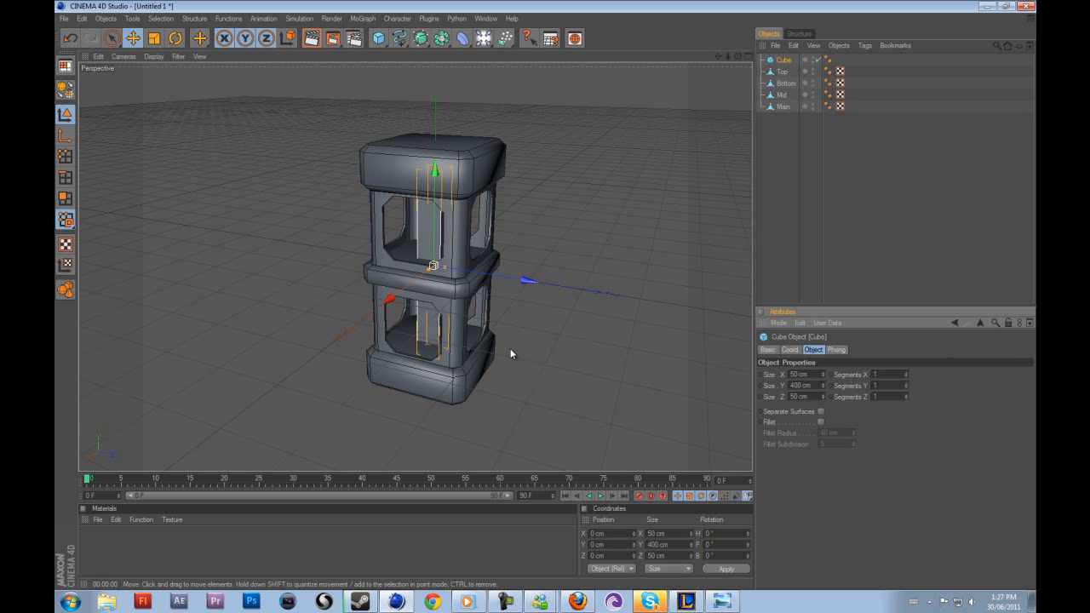
- Enable a fillet on the central cube with subdivision 1 and a 10 cm radius
{"action": "left_click", "coordinate": [694, 157]}
{"action": "mouse_move", "coordinate": [739, 57]}
{"action": "left_mouse_down"}
{"action": "mouse_move", "coordinate": [545, 296]}
{"action": "mouse_move", "coordinate": [557, 297]}
{"action": "mouse_move", "coordinate": [736, 58]}
{"action": "left_mouse_up"}
{"action": "left_click", "coordinate": [414, 223]}
{"action": "scroll", "coordinate": [407, 334], "scroll_direction": "up", "scroll_amount": 4}
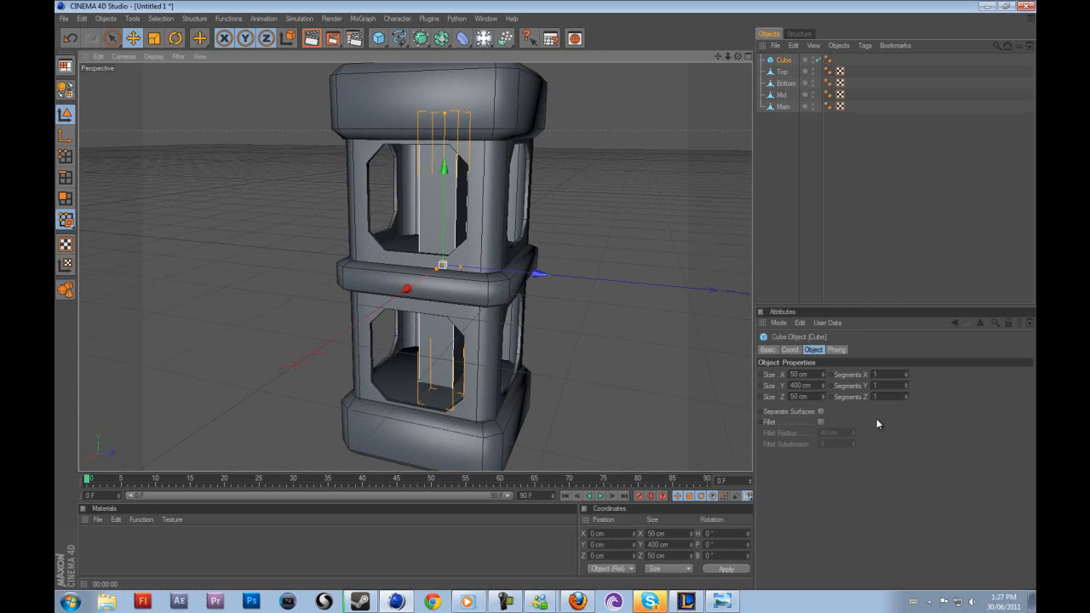
{"action": "left_click", "coordinate": [822, 422]}
{"action": "left_click", "coordinate": [854, 447]}
{"action": "left_click", "coordinate": [855, 447]}
{"action": "left_click", "coordinate": [854, 446]}
{"action": "left_click", "coordinate": [855, 447]}
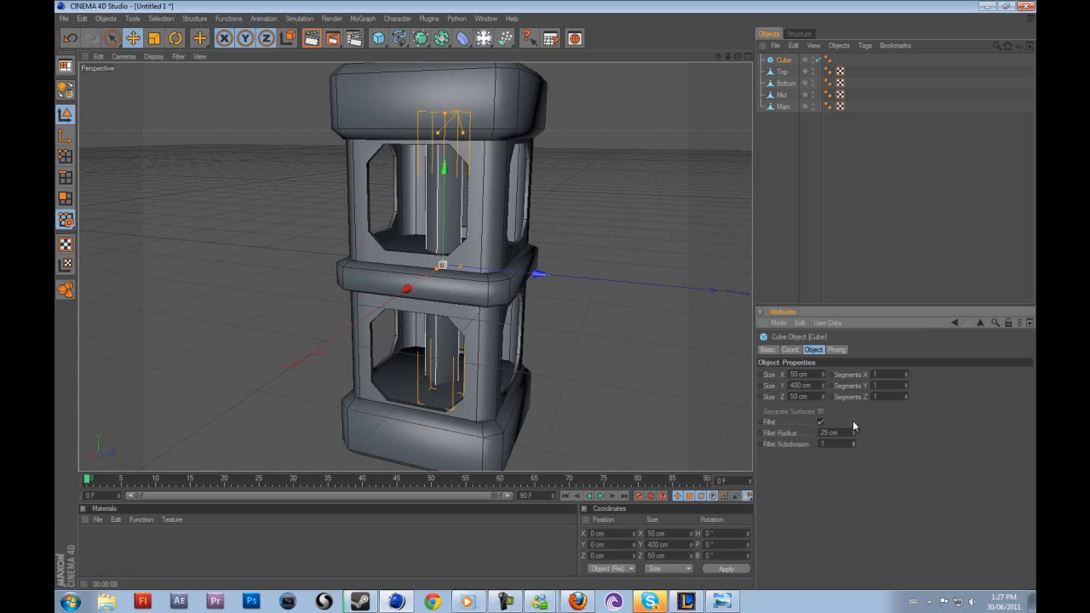
{"action": "left_click_drag", "start_coordinate": [852, 433], "coordinate": [854, 433]}
{"action": "left_click", "coordinate": [854, 434]}
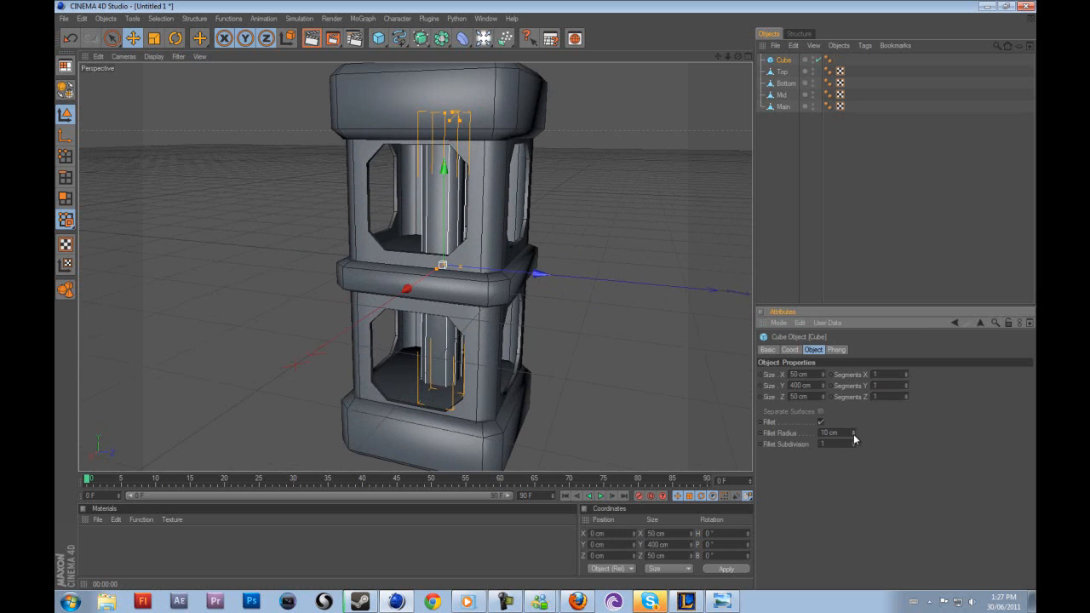
- Make the filleted cube editable and rename it Center
{"action": "left_click", "coordinate": [778, 207]}
{"action": "left_click_drag", "start_coordinate": [546, 291], "coordinate": [746, 55], "text": "alt"}
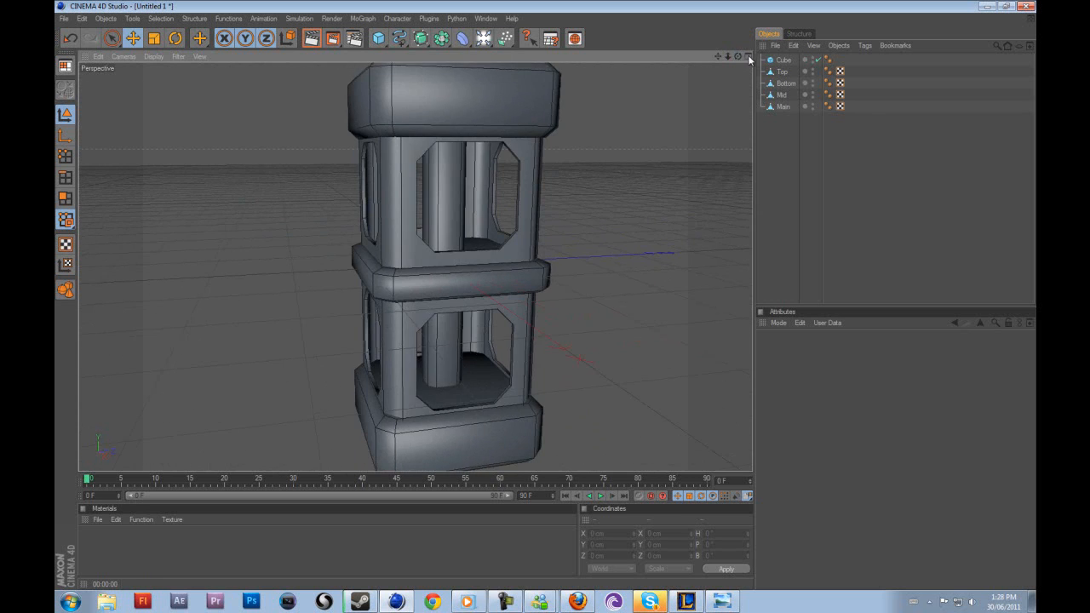
{"action": "left_click", "coordinate": [779, 61]}
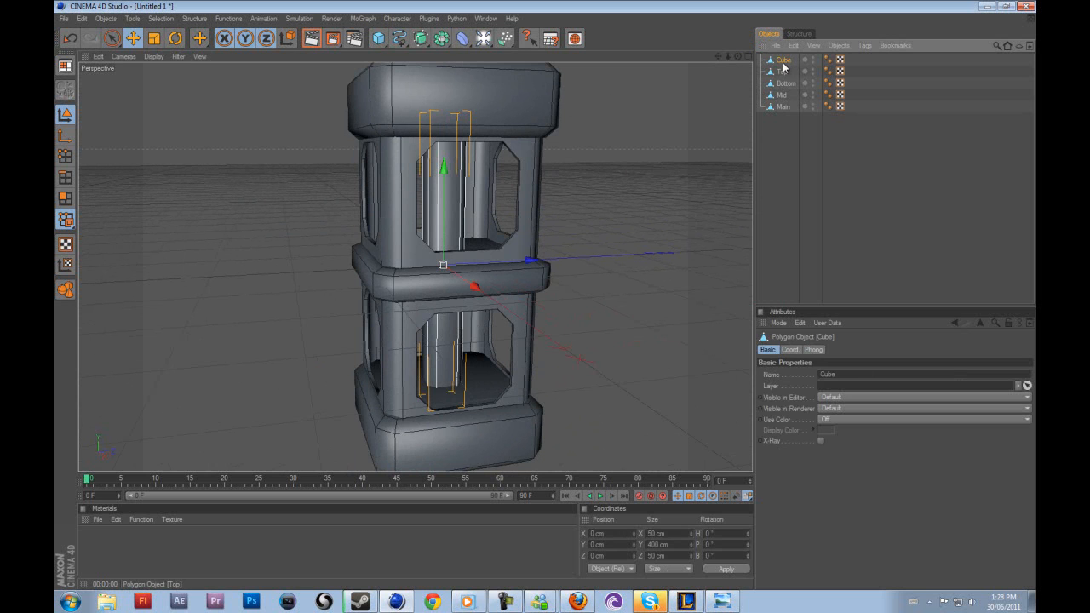
{"action": "double_click", "coordinate": [783, 61]}
{"action": "type", "text": "Center"}
{"action": "key", "text": "Return"}
{"action": "left_click", "coordinate": [783, 131]}
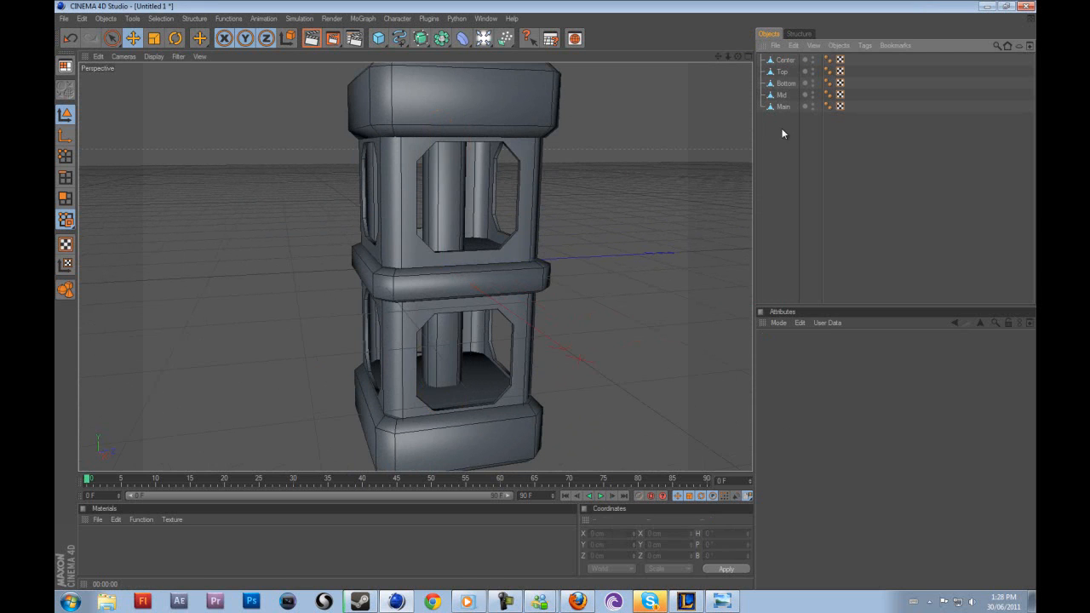
- Hide the Top end cap in the viewport to expose the end of the central column
{"action": "scroll", "coordinate": [602, 199], "scroll_direction": "down", "scroll_amount": 3}
{"action": "scroll", "coordinate": [601, 195], "scroll_direction": "up", "scroll_amount": 4}
{"action": "scroll", "coordinate": [601, 195], "scroll_direction": "down", "scroll_amount": 6}
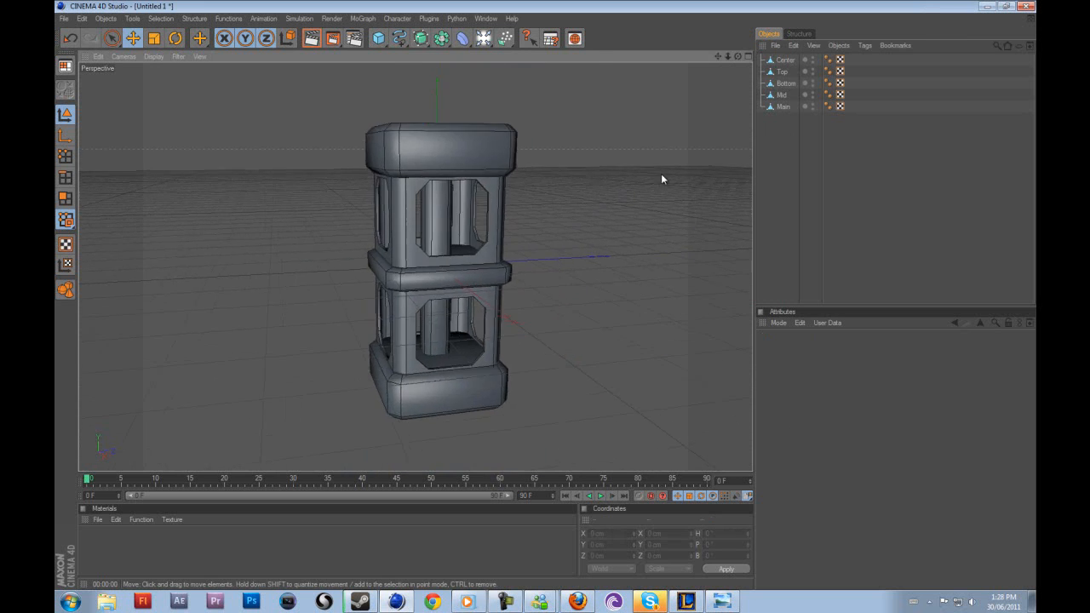
{"action": "scroll", "coordinate": [653, 178], "scroll_direction": "up", "scroll_amount": 4}
{"action": "double_click", "coordinate": [813, 69]}
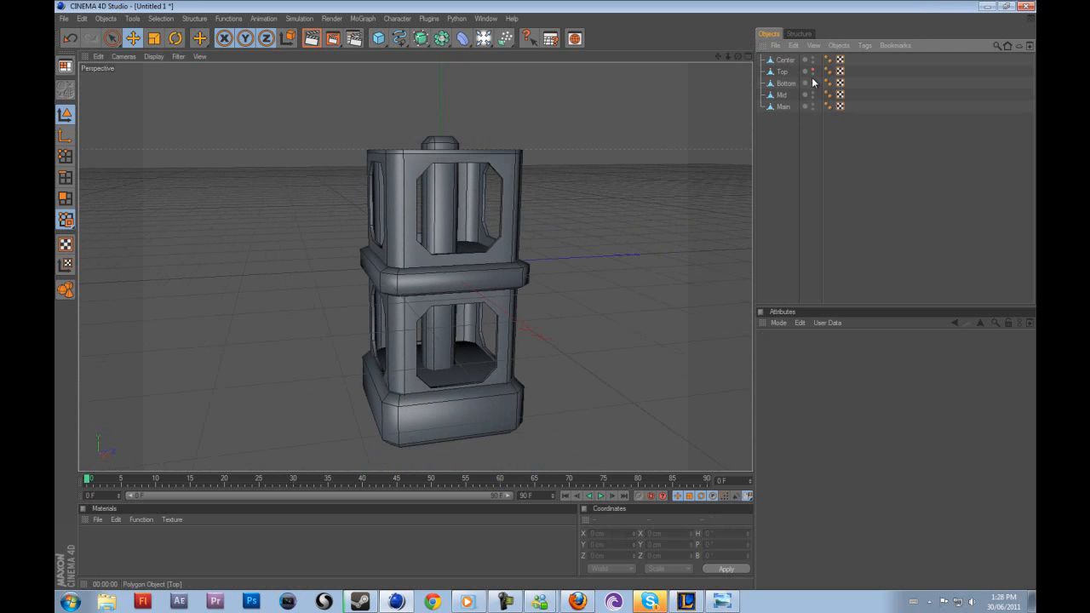
- Hide the Bottom, Mid and Main objects in the viewport so that only the central column shows
{"action": "double_click", "coordinate": [813, 83]}
{"action": "double_click", "coordinate": [812, 94]}
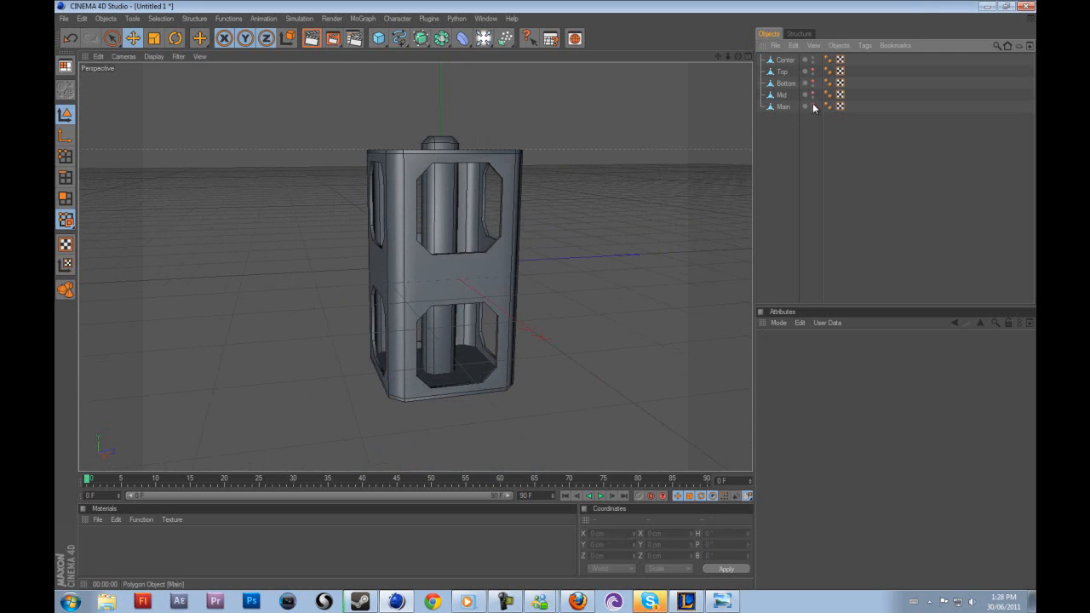
{"action": "double_click", "coordinate": [813, 106]}
- Add a new cube around the middle of the central column and set its Y size to 25 cm
{"action": "left_click_drag", "start_coordinate": [486, 272], "coordinate": [554, 303], "text": "alt"}
{"action": "left_click", "coordinate": [379, 39]}
{"action": "left_click", "coordinate": [400, 52]}
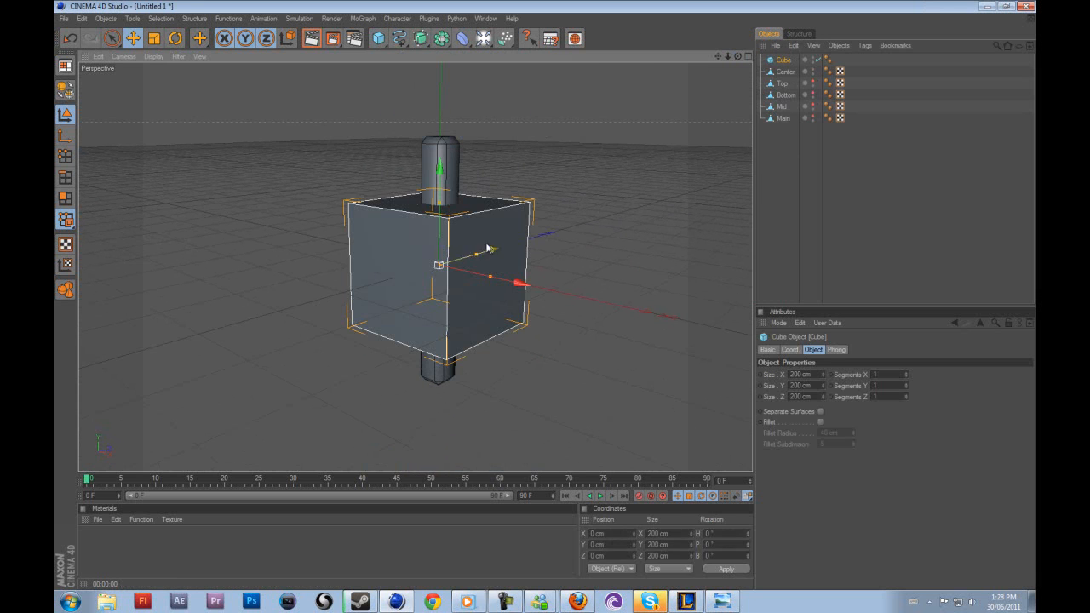
{"action": "left_click_drag", "start_coordinate": [440, 207], "coordinate": [545, 295]}
{"action": "left_click_drag", "start_coordinate": [790, 386], "coordinate": [822, 390]}
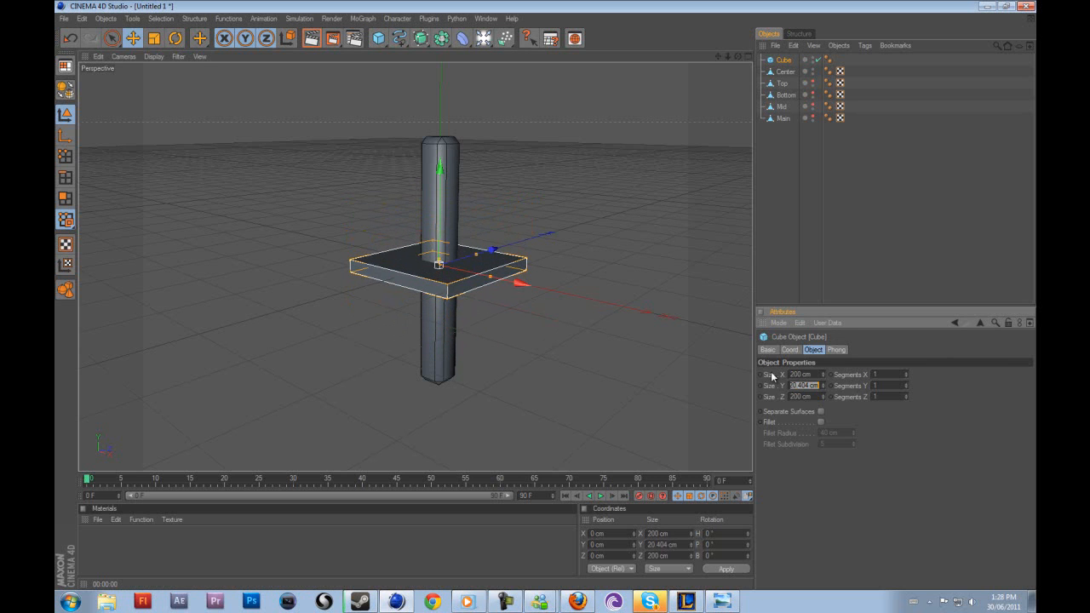
{"action": "type", "text": "24"}
{"action": "key", "text": "Return"}
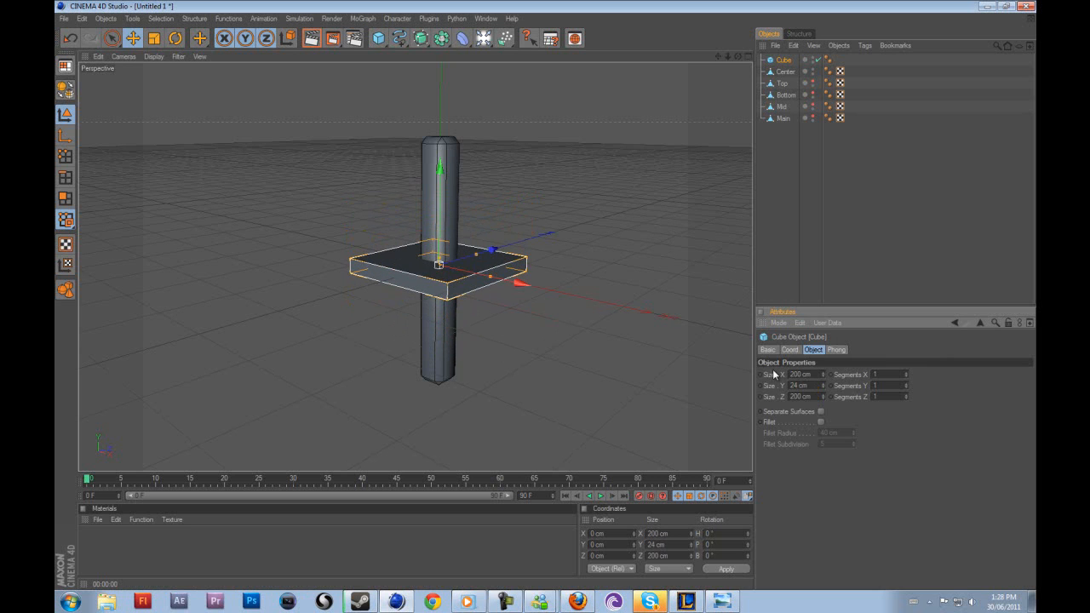
{"action": "type", "text": "24"}
{"action": "key", "text": "Return"}
{"action": "double_click", "coordinate": [797, 386]}
{"action": "type", "text": "25"}
{"action": "key", "text": "Return"}
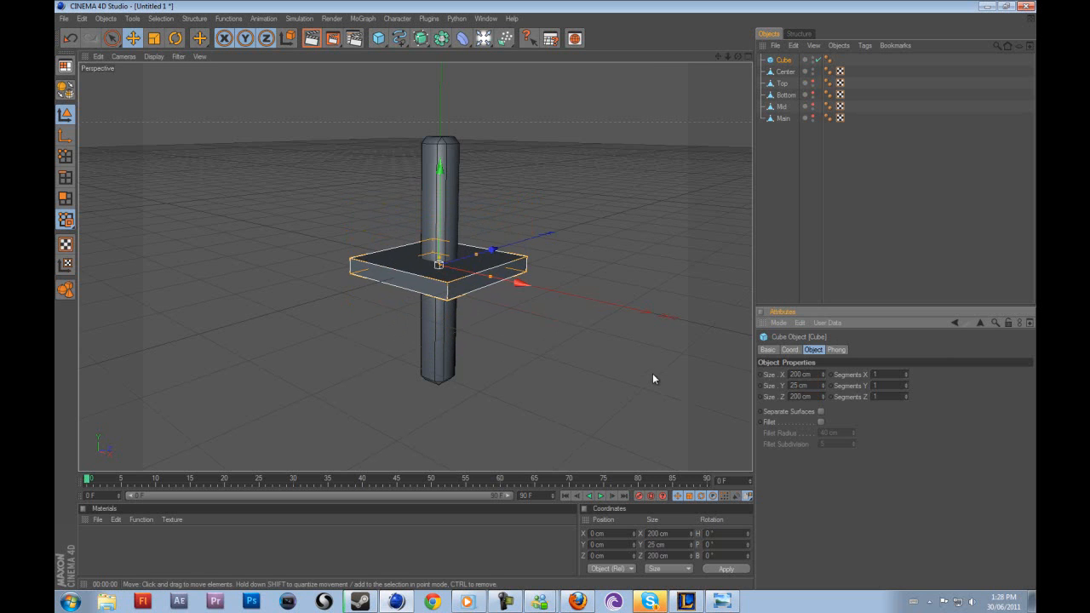
{"action": "left_click", "coordinate": [785, 233]}
{"action": "left_click", "coordinate": [463, 256]}
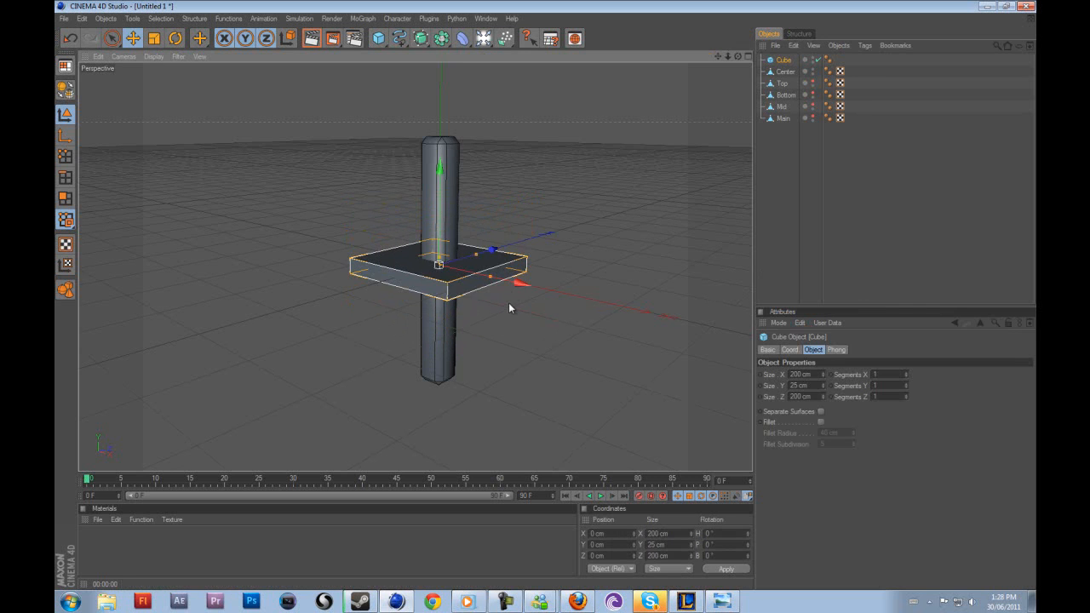
- Enable a fillet on the flat cube with subdivision 1 and a 5.5 cm radius
{"action": "scroll", "coordinate": [511, 296], "scroll_direction": "up", "scroll_amount": 3}
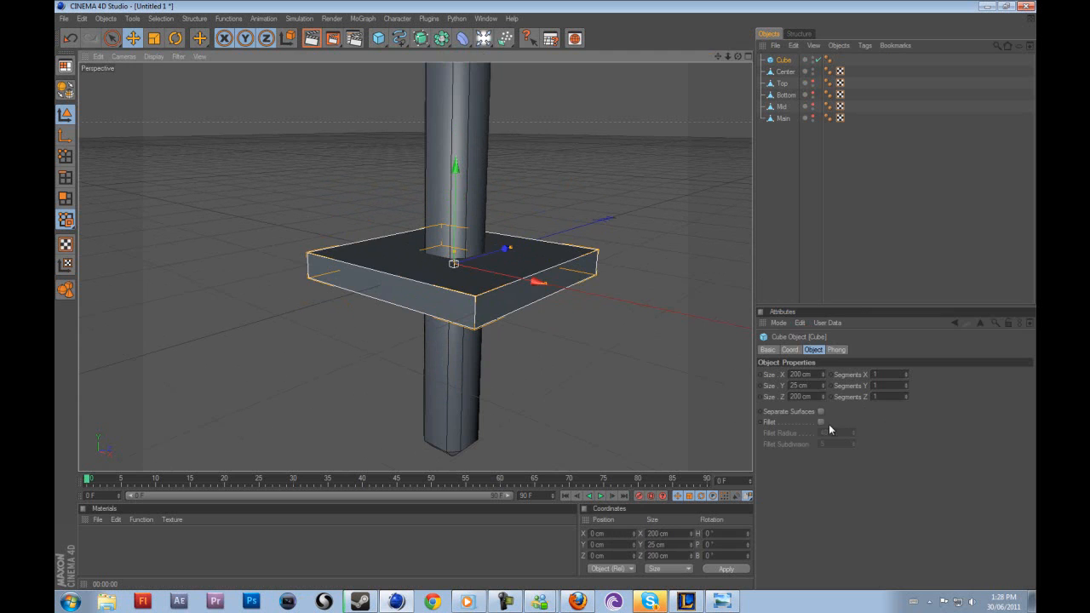
{"action": "left_click", "coordinate": [821, 421]}
{"action": "mouse_move", "coordinate": [854, 446]}
{"action": "left_mouse_down"}
{"action": "mouse_move", "coordinate": [854, 460]}
{"action": "mouse_move", "coordinate": [856, 433]}
{"action": "left_mouse_up"}
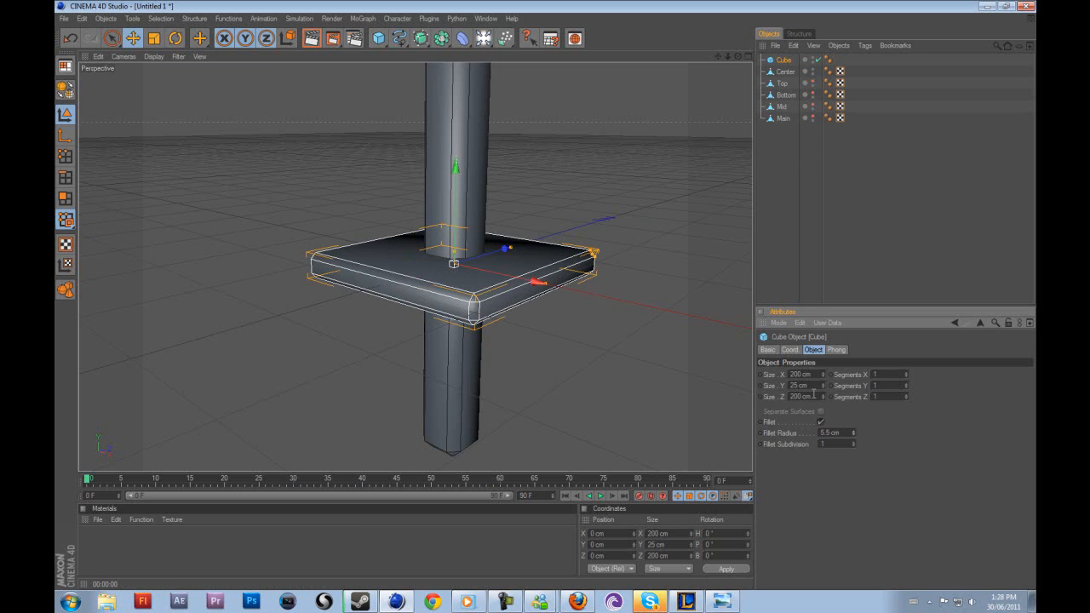
- Set the filleted cube's X and Z sizes to 80 cm so it forms a collar around the column
{"action": "left_click_drag", "start_coordinate": [540, 284], "coordinate": [489, 271]}
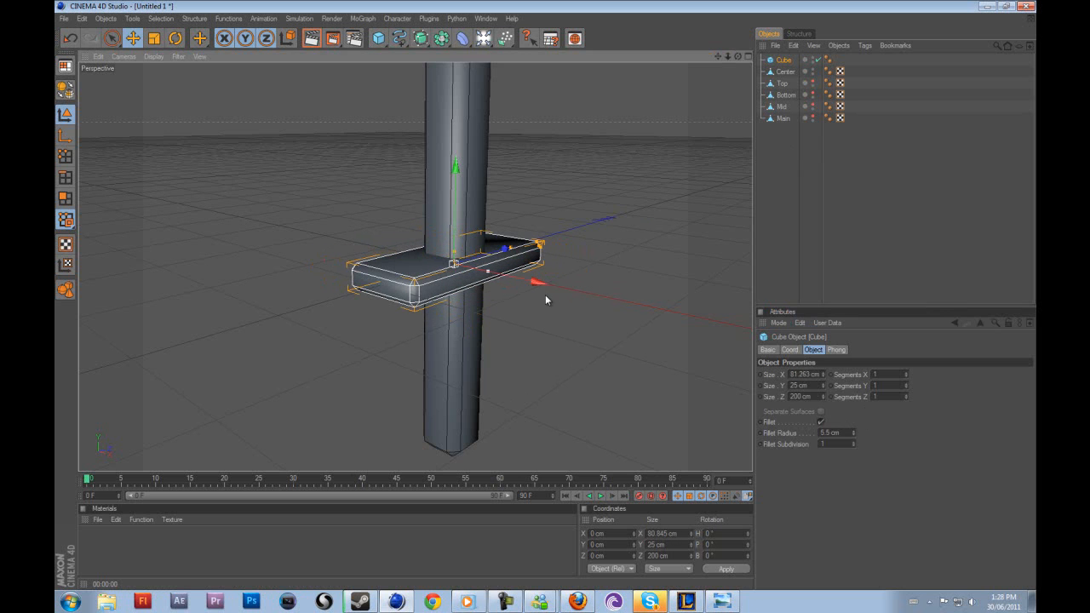
{"action": "left_click", "coordinate": [793, 374]}
{"action": "type", "text": "8"}
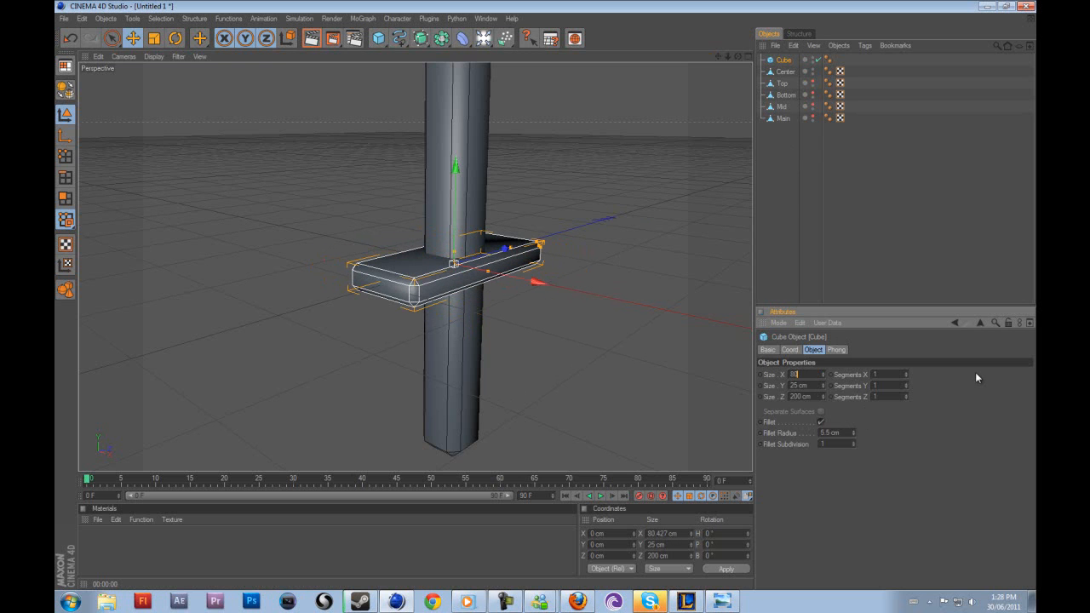
{"action": "type", "text": "0"}
{"action": "key", "text": "Return"}
{"action": "left_click", "coordinate": [812, 396]}
{"action": "type", "text": "80"}
{"action": "key", "text": "Return"}
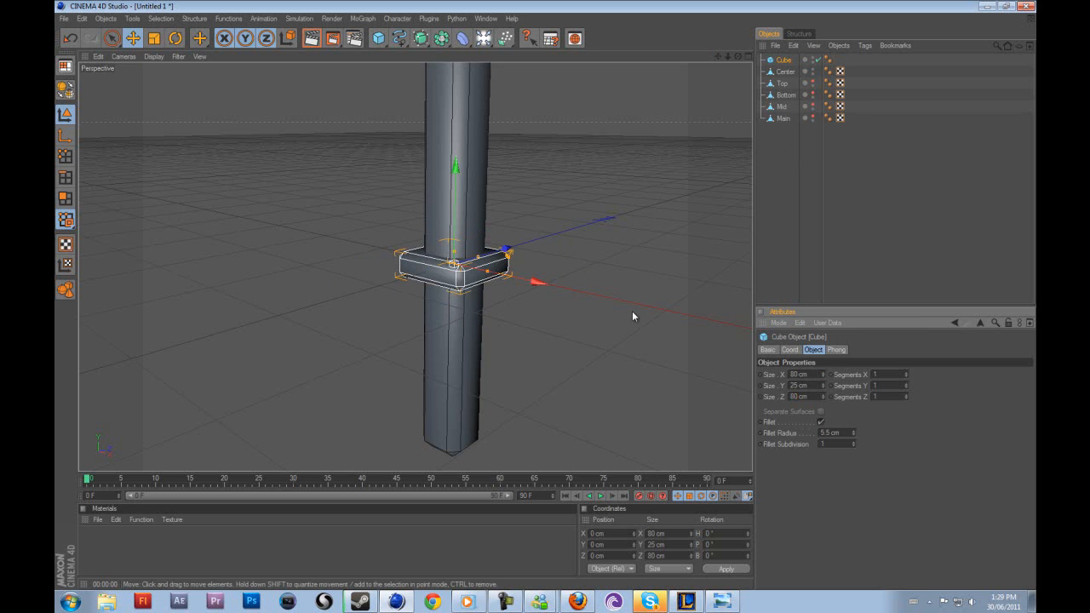
{"action": "left_click", "coordinate": [604, 253]}
{"action": "left_click", "coordinate": [437, 259]}
- Move the collar up the column to a Y position of 100 cm
{"action": "scroll", "coordinate": [547, 239], "scroll_direction": "down", "scroll_amount": 4}
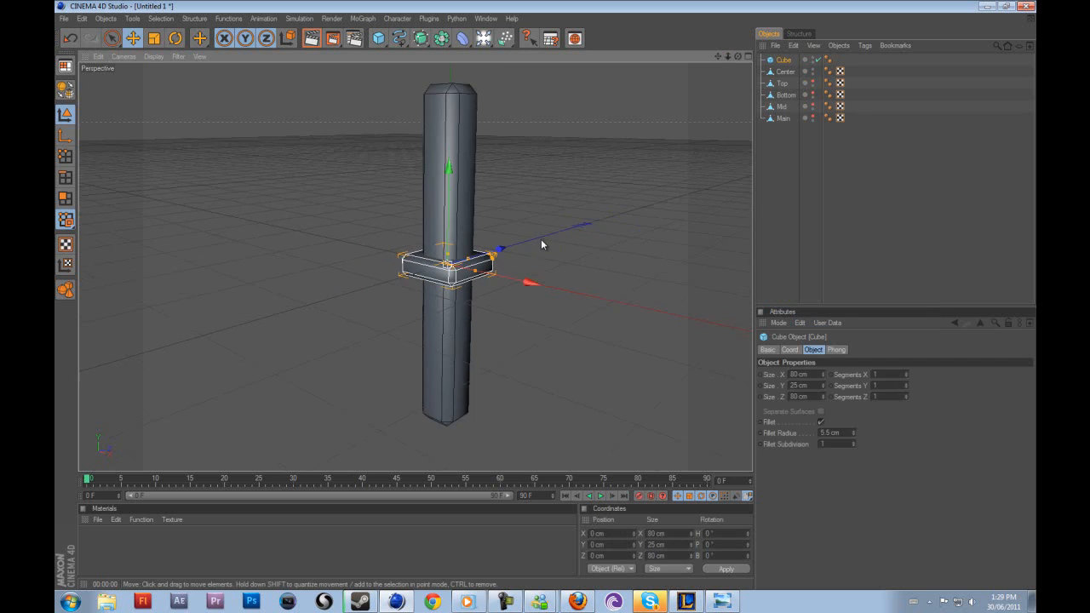
{"action": "left_click", "coordinate": [608, 544]}
{"action": "type", "text": "100"}
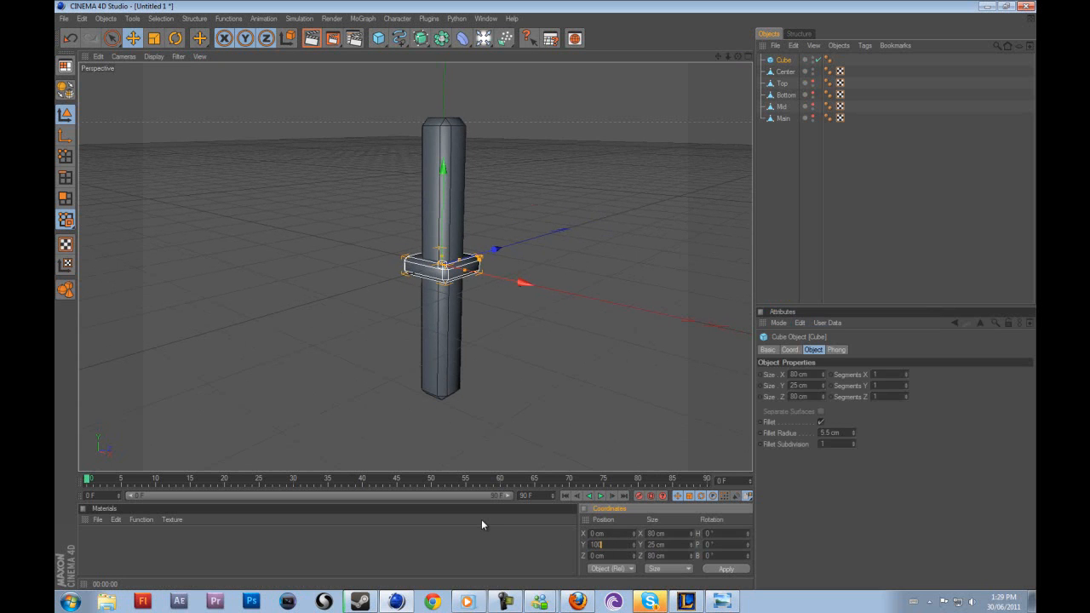
{"action": "key", "text": "Return"}
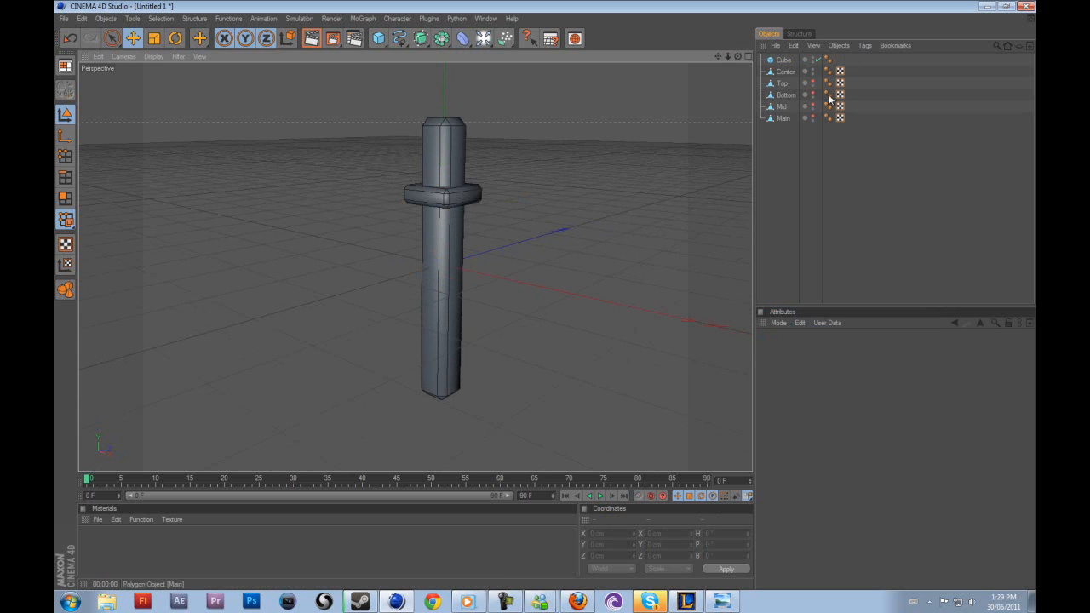
- Duplicate the collar and place the copy at a Y position of -100 cm
{"action": "left_click_drag", "start_coordinate": [786, 63], "coordinate": [786, 65], "text": "ctrl"}
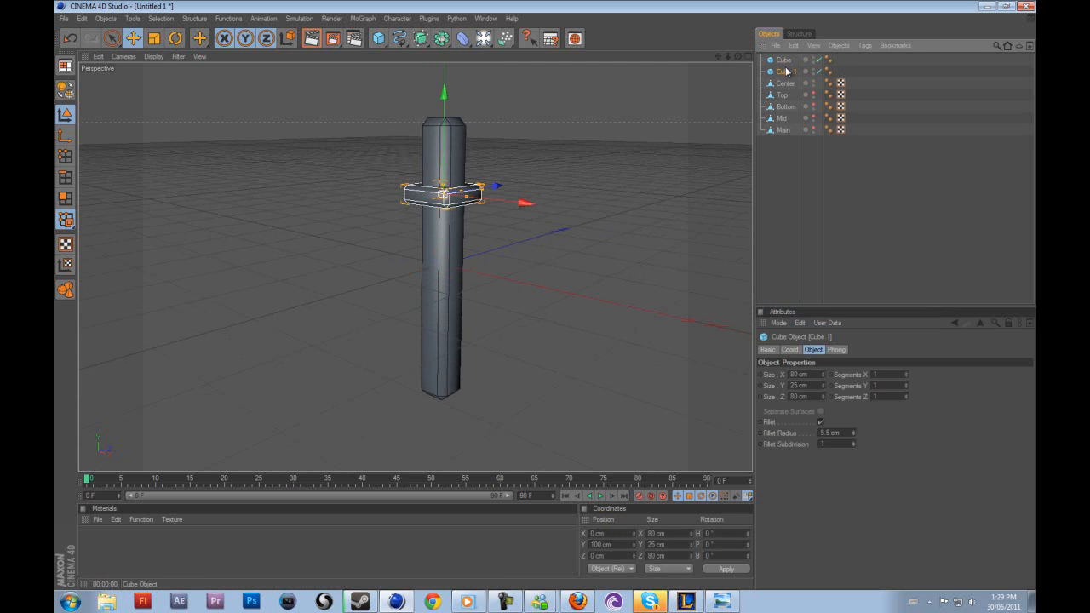
{"action": "left_click", "coordinate": [592, 545]}
{"action": "key", "text": "Return"}
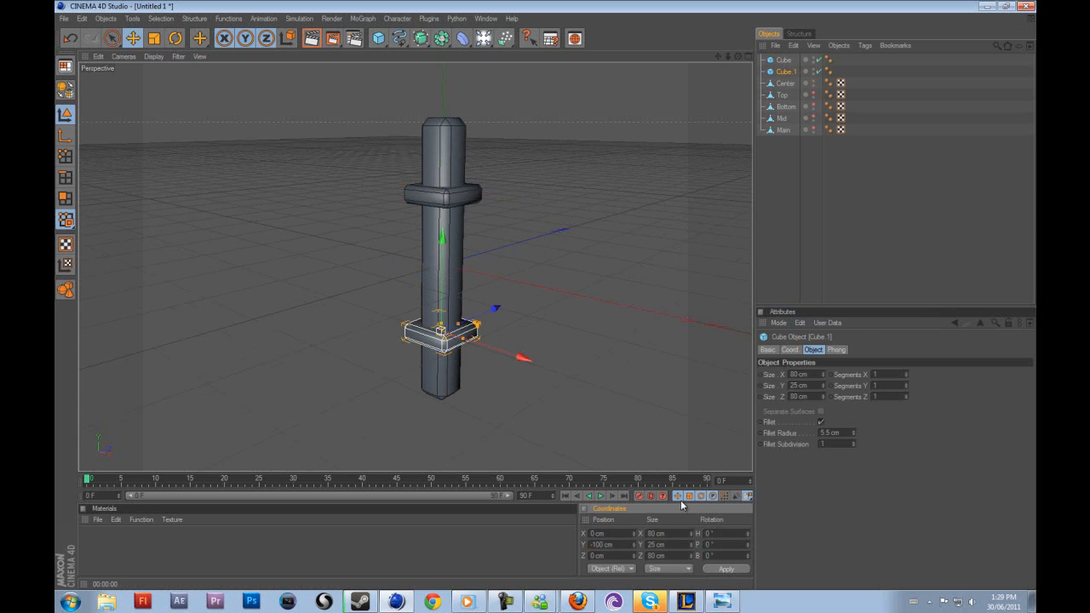
- Check the reference render, and resize both collars to 70 x 15 x 70 cm with a 3.5 cm fillet radius
{"action": "left_click", "coordinate": [722, 601]}
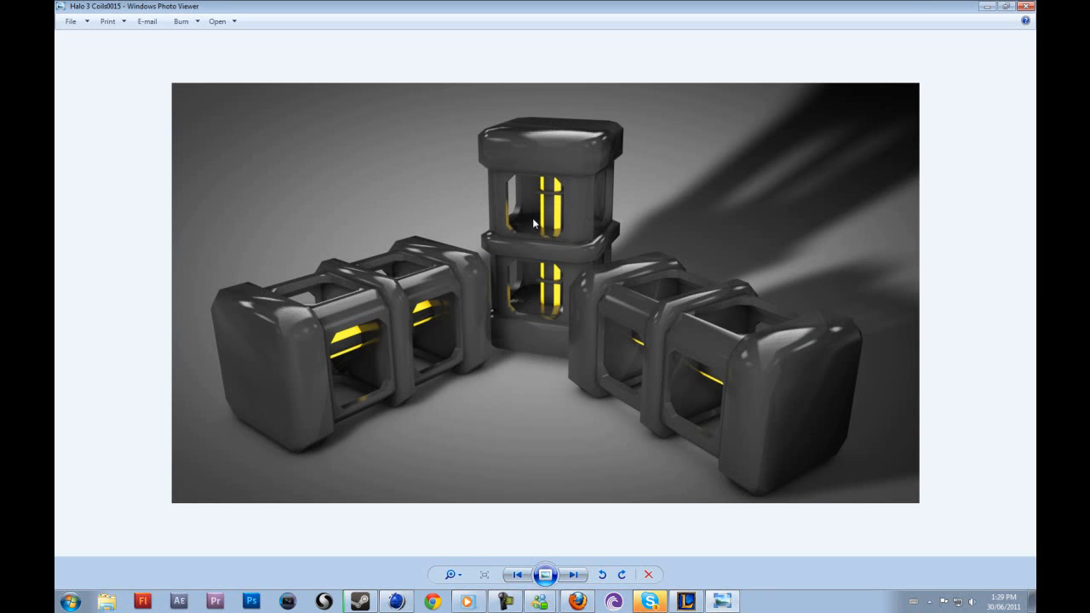
{"action": "left_click", "coordinate": [723, 601]}
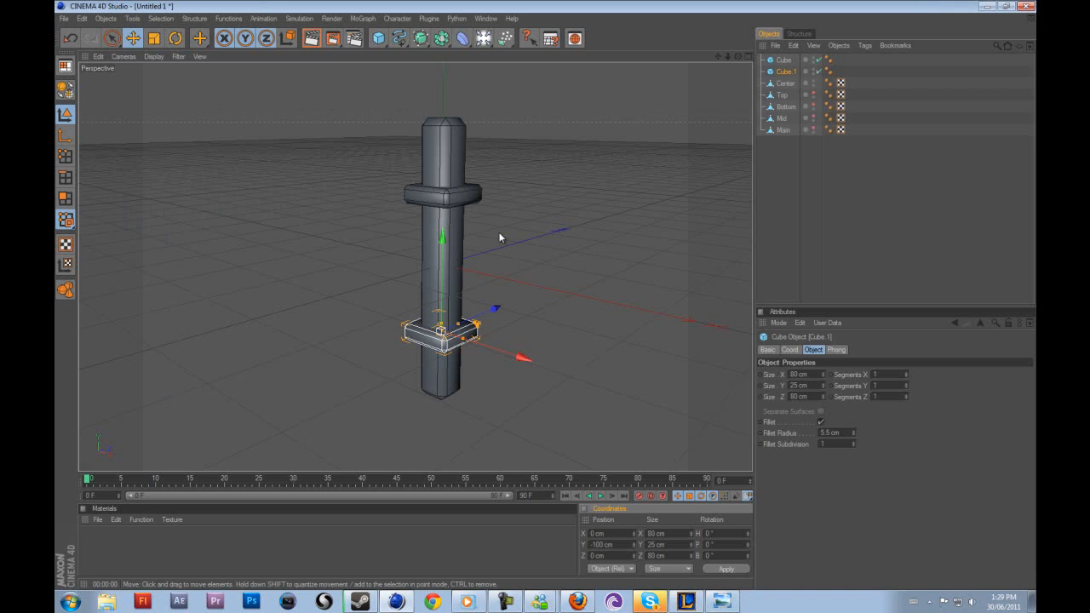
{"action": "left_click", "coordinate": [442, 206]}
{"action": "left_click", "coordinate": [445, 344], "text": "shift"}
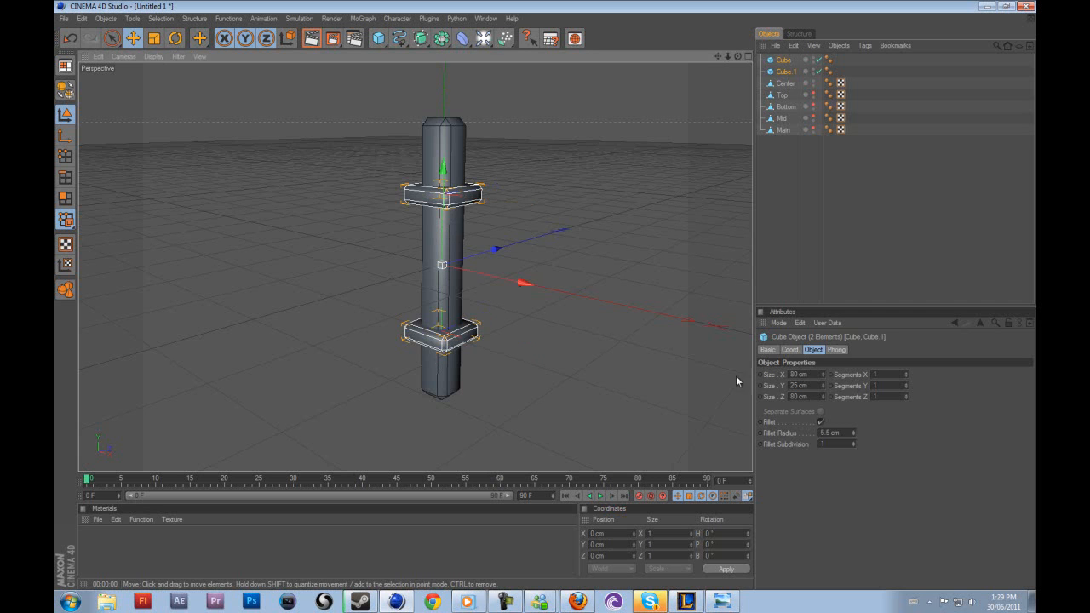
{"action": "scroll", "coordinate": [596, 379], "scroll_direction": "up", "scroll_amount": 2}
{"action": "mouse_move", "coordinate": [824, 388]}
{"action": "left_mouse_down"}
{"action": "mouse_move", "coordinate": [823, 398]}
{"action": "mouse_move", "coordinate": [825, 382]}
{"action": "left_mouse_up"}
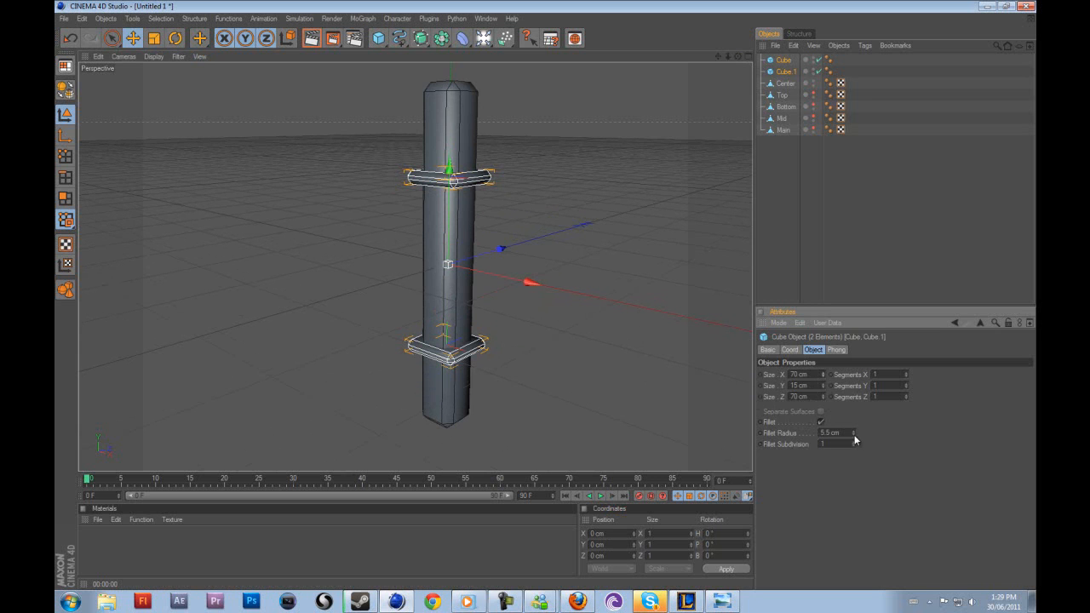
{"action": "left_click_drag", "start_coordinate": [854, 435], "coordinate": [855, 434]}
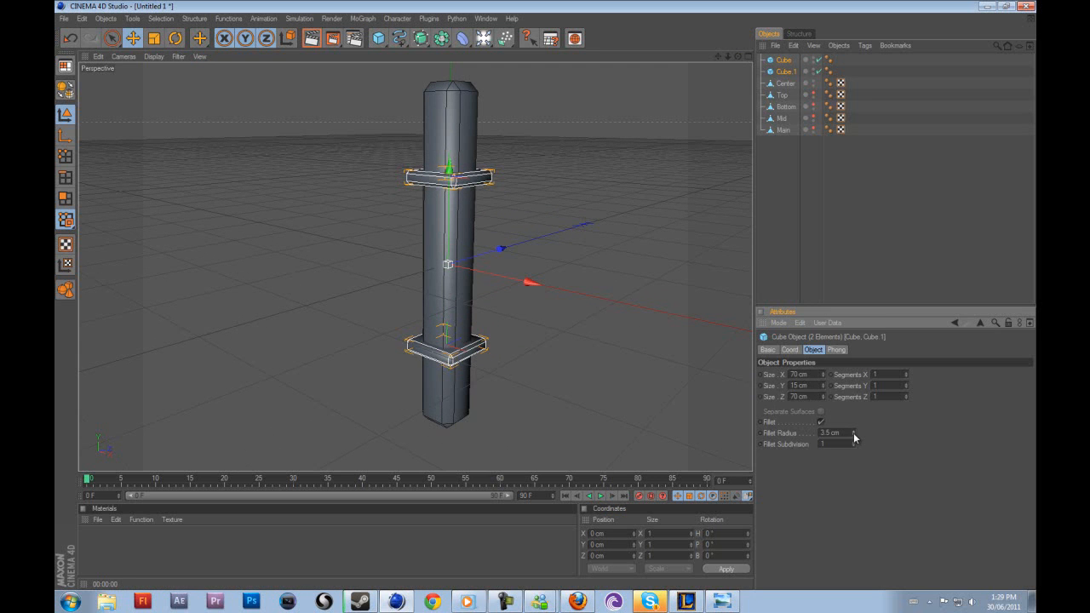
- Make the hidden Top, Bottom, Mid and Main objects visible again in the viewport
{"action": "left_click", "coordinate": [545, 211]}
{"action": "left_click_drag", "start_coordinate": [736, 57], "coordinate": [596, 290]}
{"action": "left_click_drag", "start_coordinate": [814, 97], "coordinate": [813, 132]}
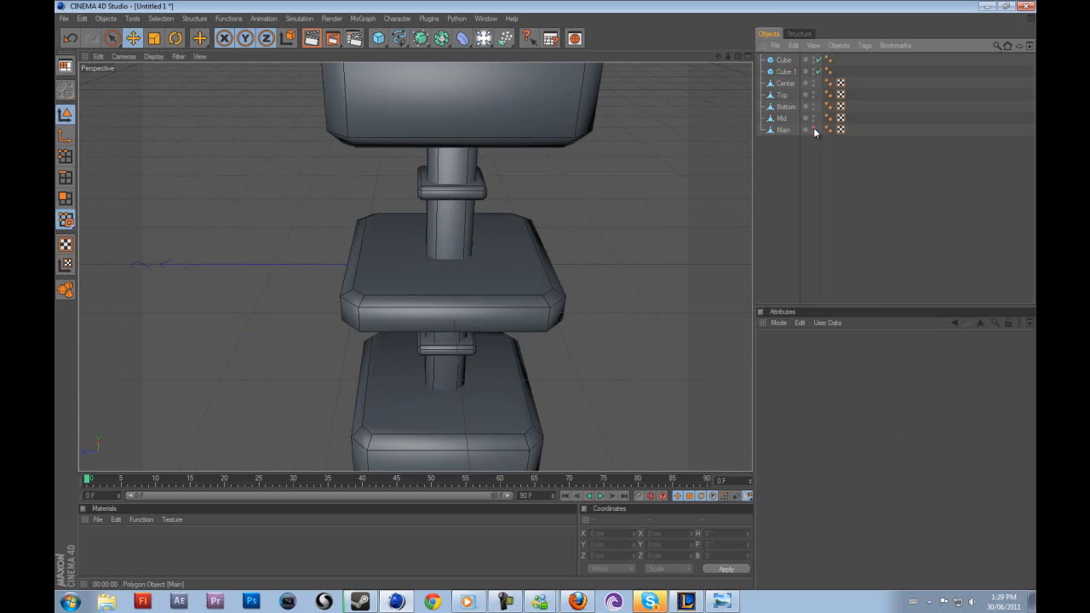
{"action": "left_click", "coordinate": [814, 129]}
{"action": "scroll", "coordinate": [574, 199], "scroll_direction": "down", "scroll_amount": 5}
{"action": "left_click_drag", "start_coordinate": [738, 58], "coordinate": [546, 294]}
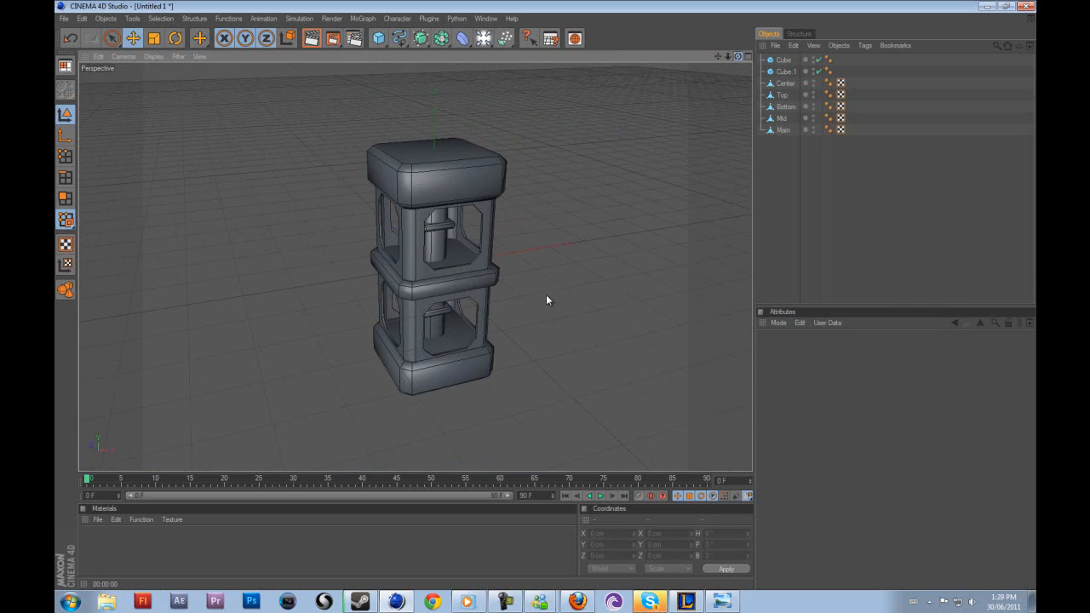
- Make both collar cubes editable
{"action": "left_click", "coordinate": [786, 71]}
{"action": "key", "text": "c"}
{"action": "left_click", "coordinate": [785, 61]}
{"action": "key", "text": "c"}
{"action": "left_click", "coordinate": [785, 201]}
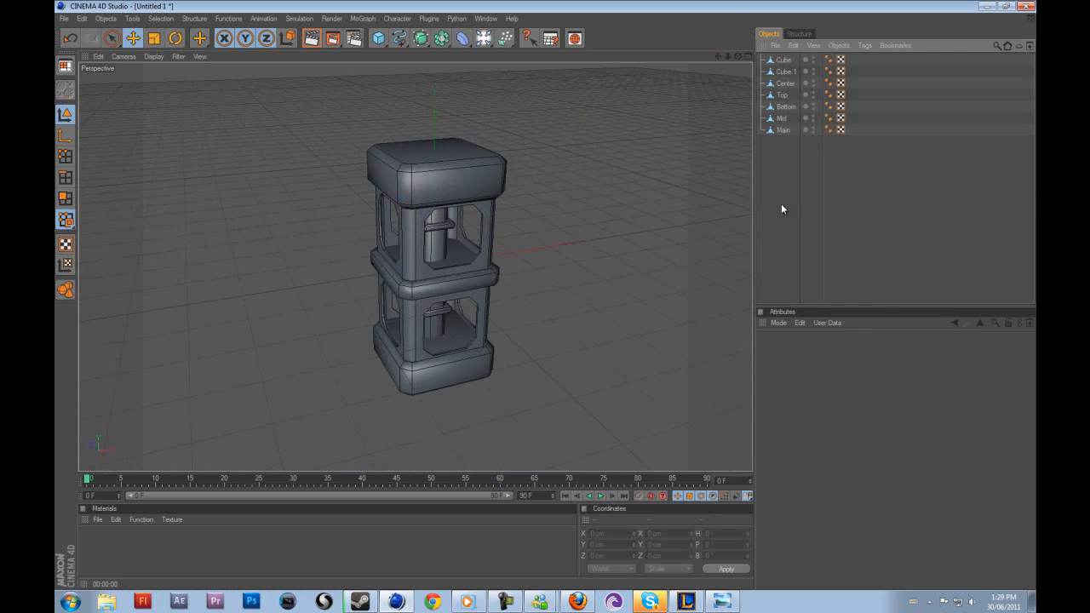
- Create a new material and set its colour to yellow, RGB 255, 238, 0
{"action": "left_click_drag", "start_coordinate": [785, 205], "coordinate": [729, 5]}
{"action": "left_click", "coordinate": [776, 233]}
{"action": "double_click", "coordinate": [85, 539]}
{"action": "double_click", "coordinate": [93, 544]}
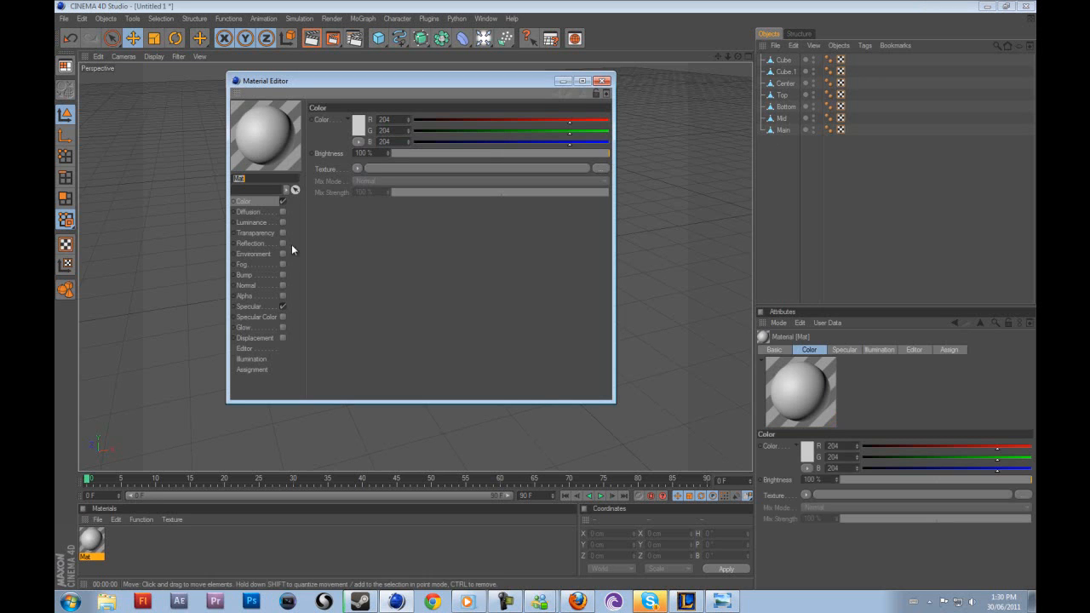
{"action": "left_click", "coordinate": [359, 126]}
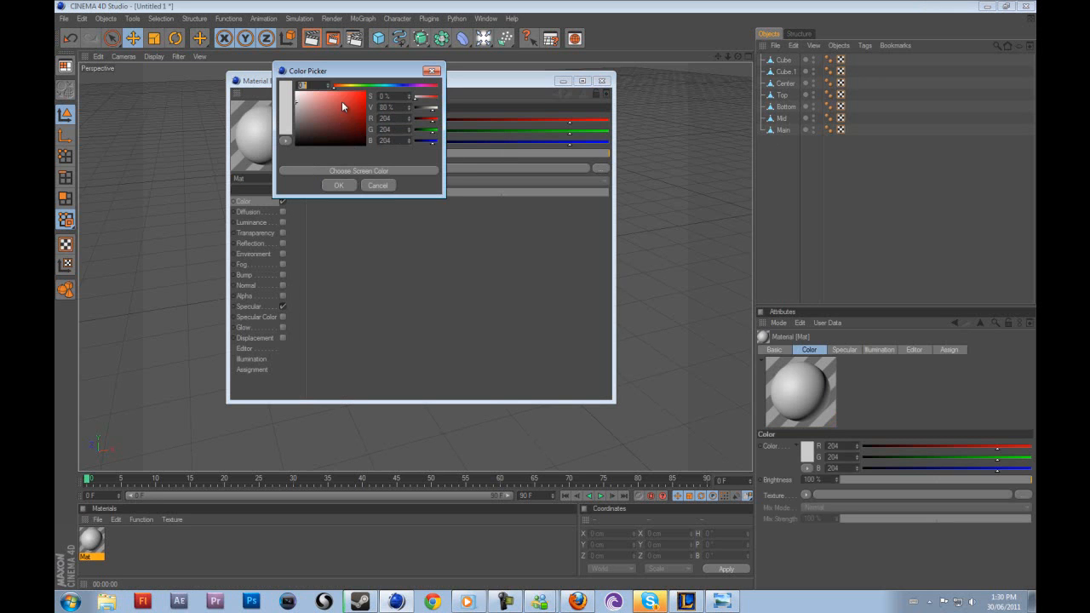
{"action": "left_click_drag", "start_coordinate": [346, 85], "coordinate": [350, 85]}
{"action": "left_click", "coordinate": [364, 91]}
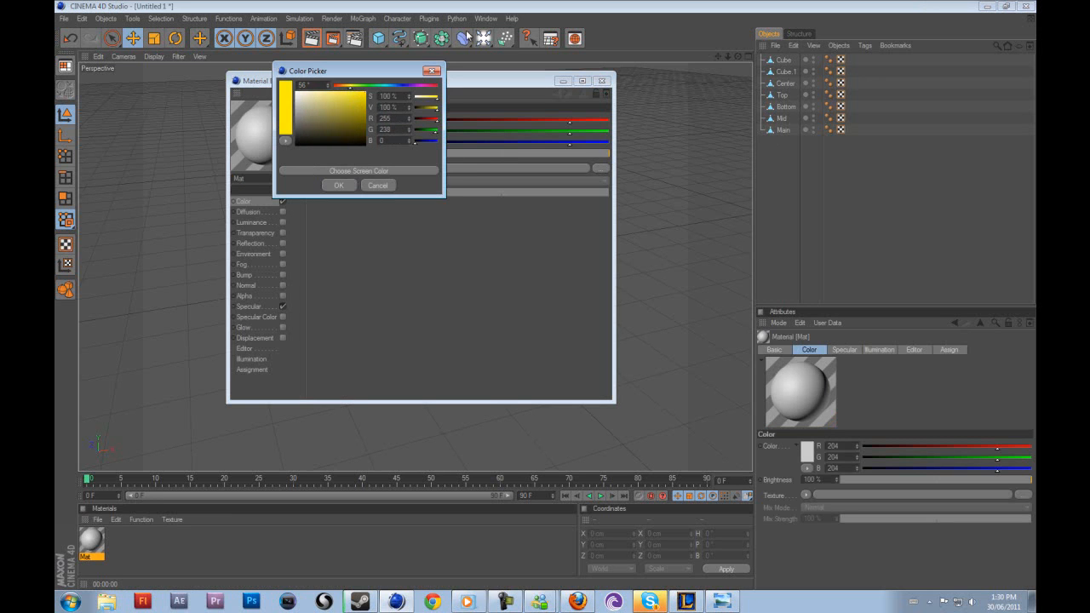
{"action": "left_click", "coordinate": [340, 186]}
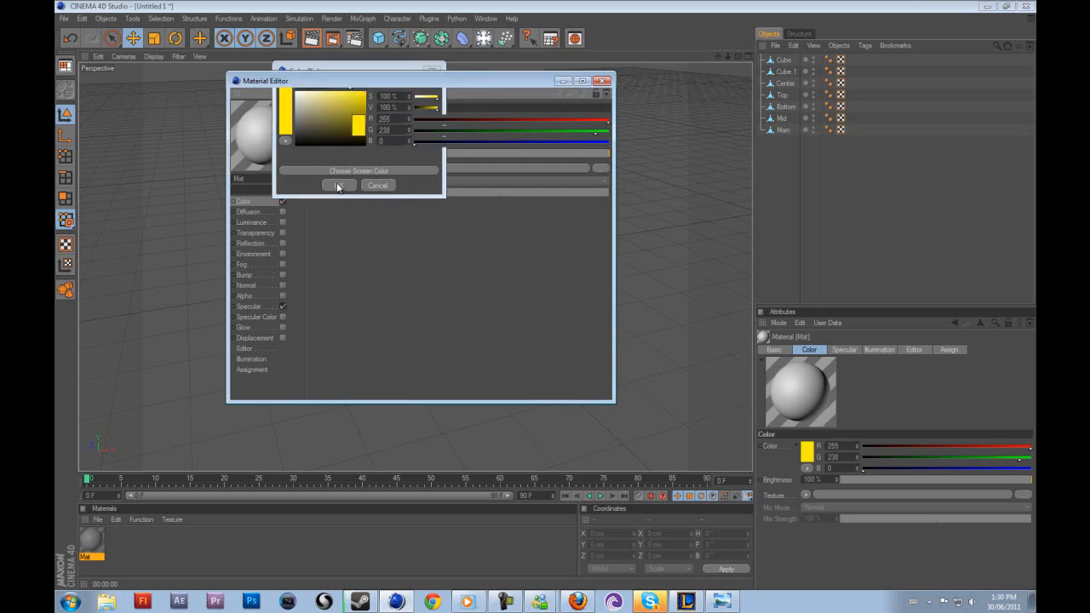
- Enable luminance on the yellow material with the colour RGB 255, 221, 0 and close its editor
{"action": "left_click", "coordinate": [283, 222]}
{"action": "left_click", "coordinate": [358, 125]}
{"action": "left_click", "coordinate": [350, 79]}
{"action": "left_click", "coordinate": [362, 87]}
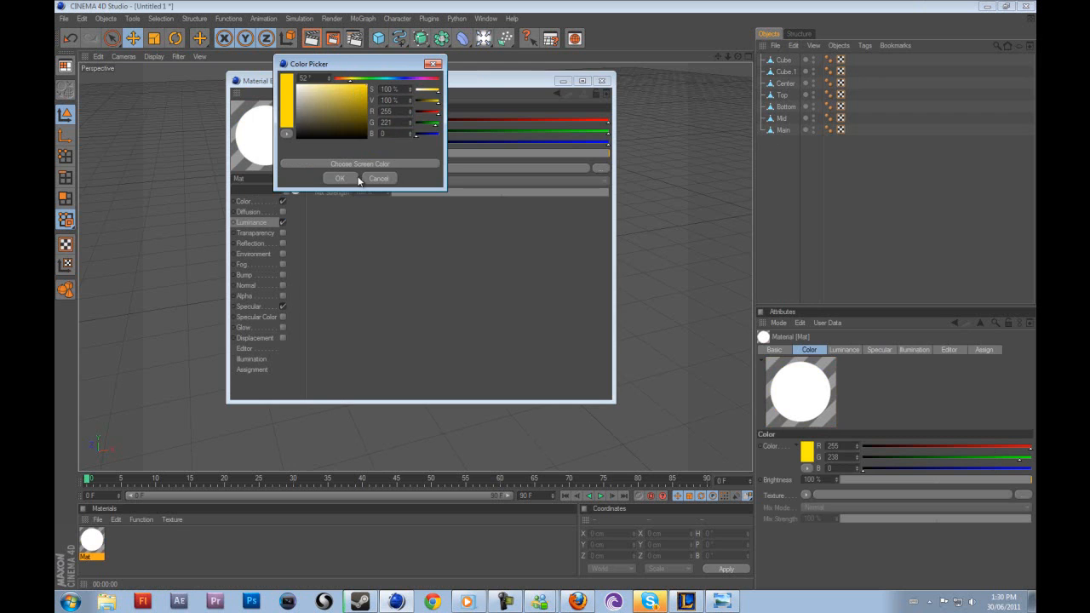
{"action": "left_click", "coordinate": [346, 179]}
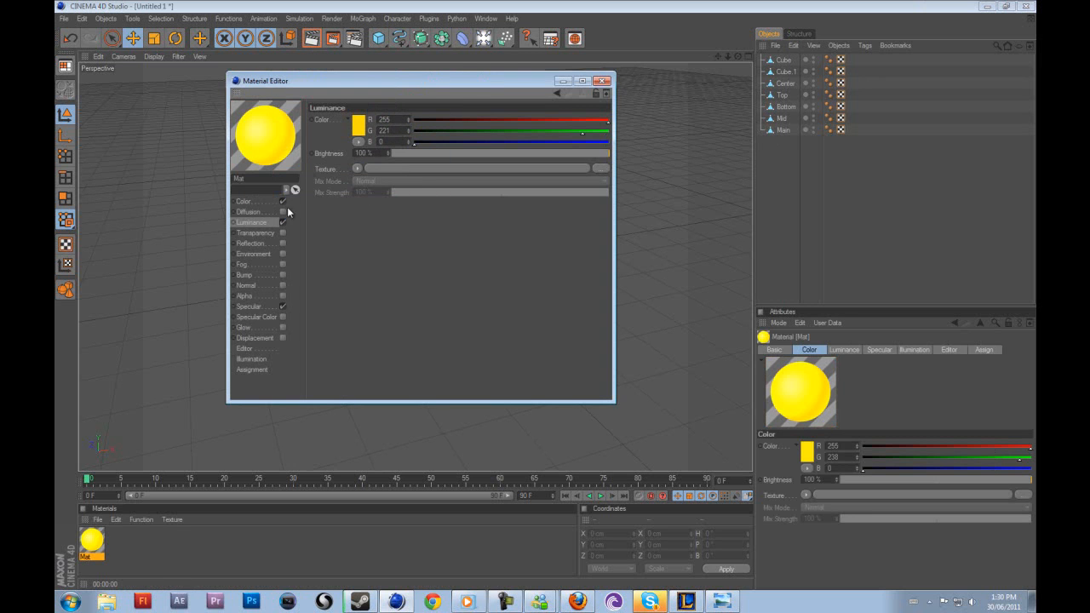
{"action": "left_click", "coordinate": [602, 80]}
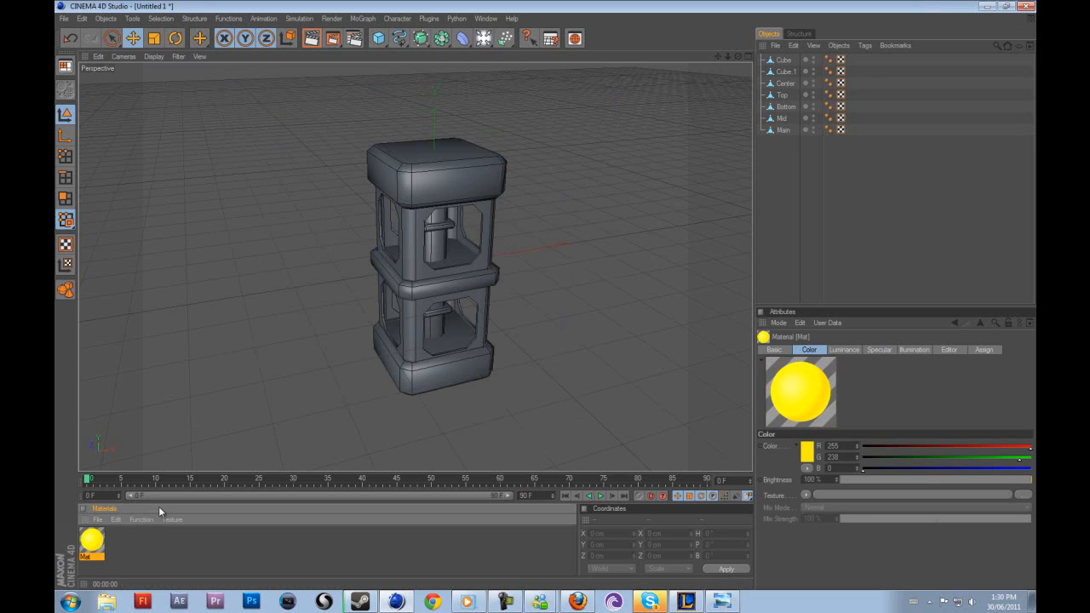
- Create a second material with reflection enabled and a grey colour of RGB 101, 101, 101, and reselect the yellow material
{"action": "double_click", "coordinate": [118, 544]}
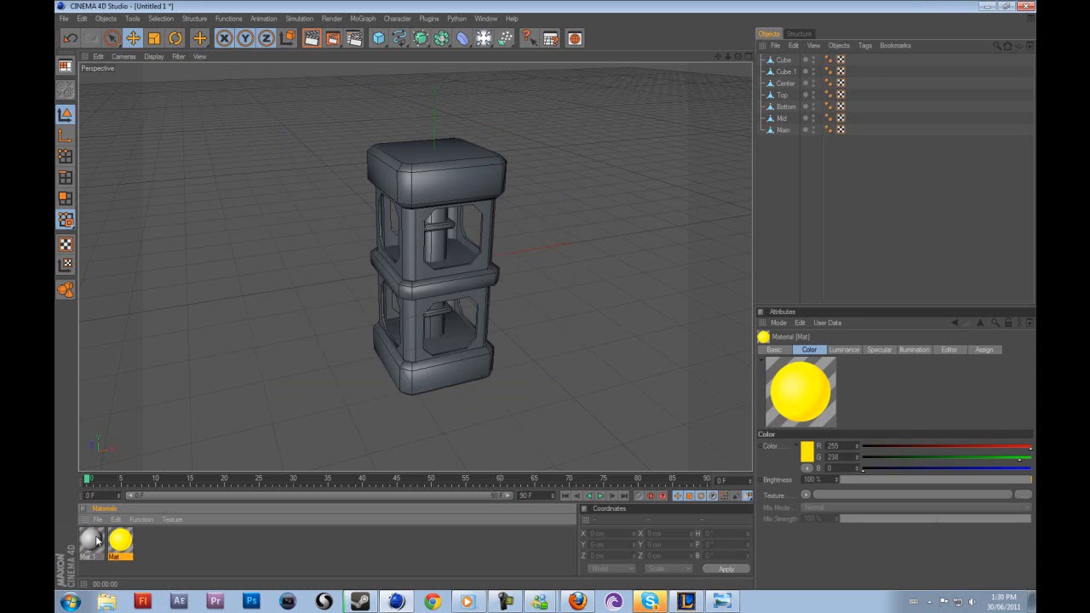
{"action": "double_click", "coordinate": [95, 541]}
{"action": "left_click", "coordinate": [282, 242]}
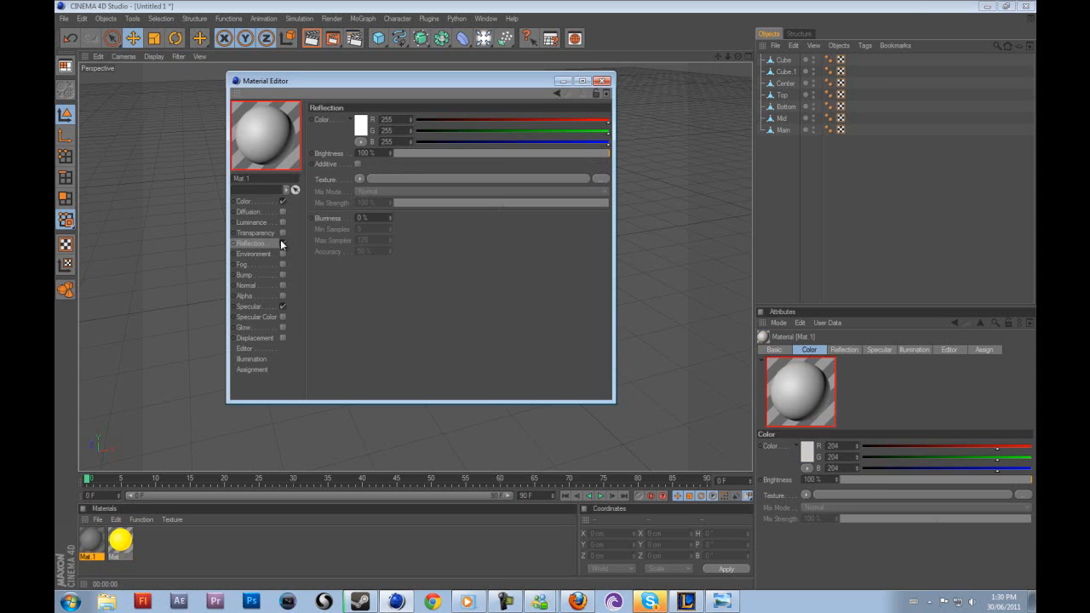
{"action": "left_click", "coordinate": [266, 201]}
{"action": "left_click", "coordinate": [356, 131]}
{"action": "left_click", "coordinate": [288, 125]}
{"action": "left_click", "coordinate": [333, 182]}
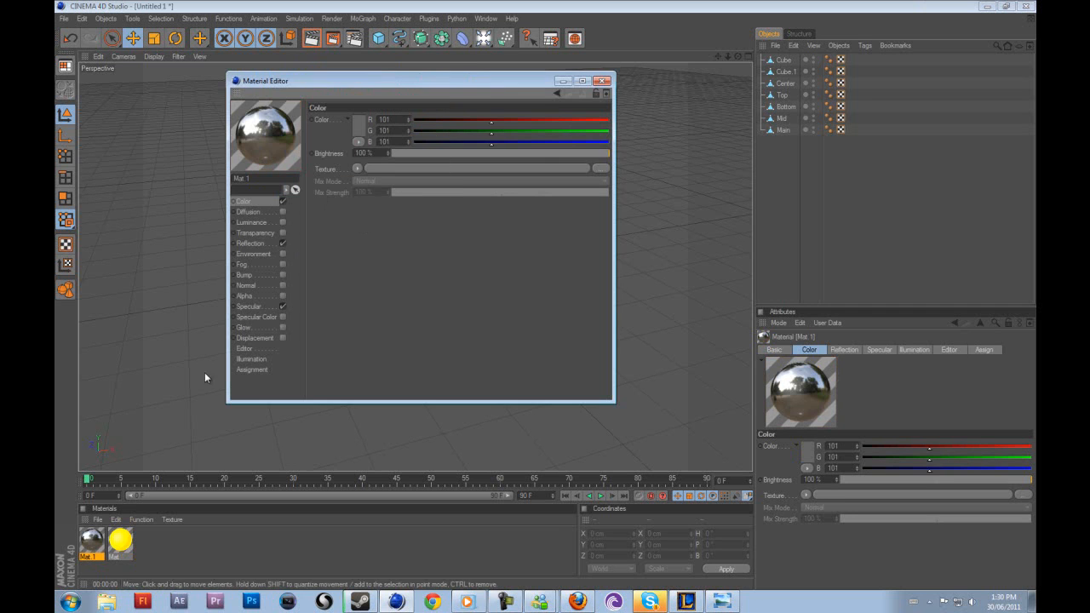
{"action": "left_click", "coordinate": [122, 543]}
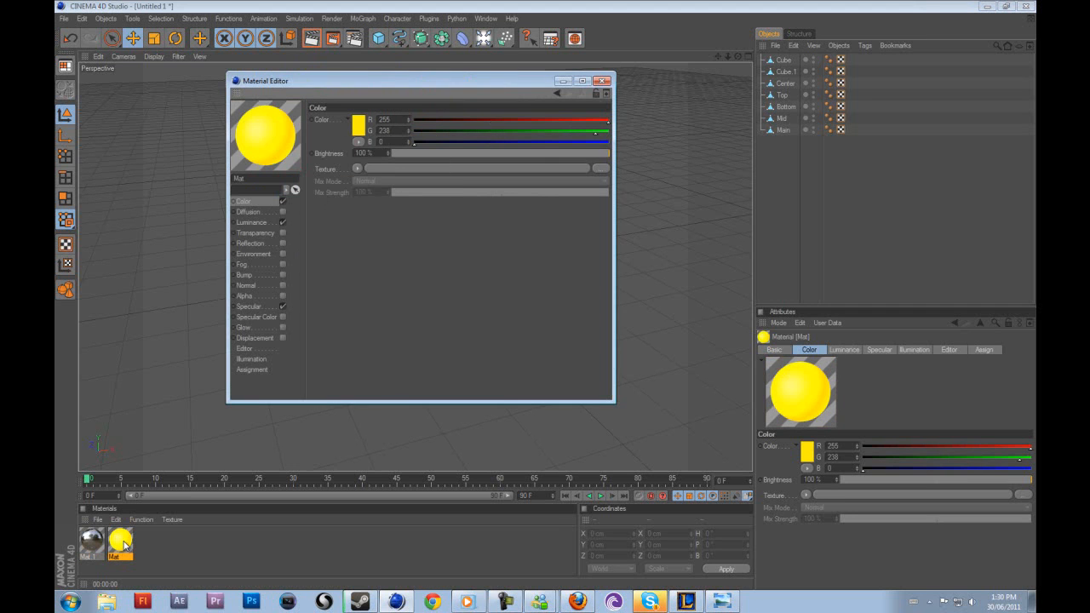
- Disable specular on the yellow material and close its editor
{"action": "left_click", "coordinate": [282, 306]}
{"action": "left_click", "coordinate": [602, 81]}
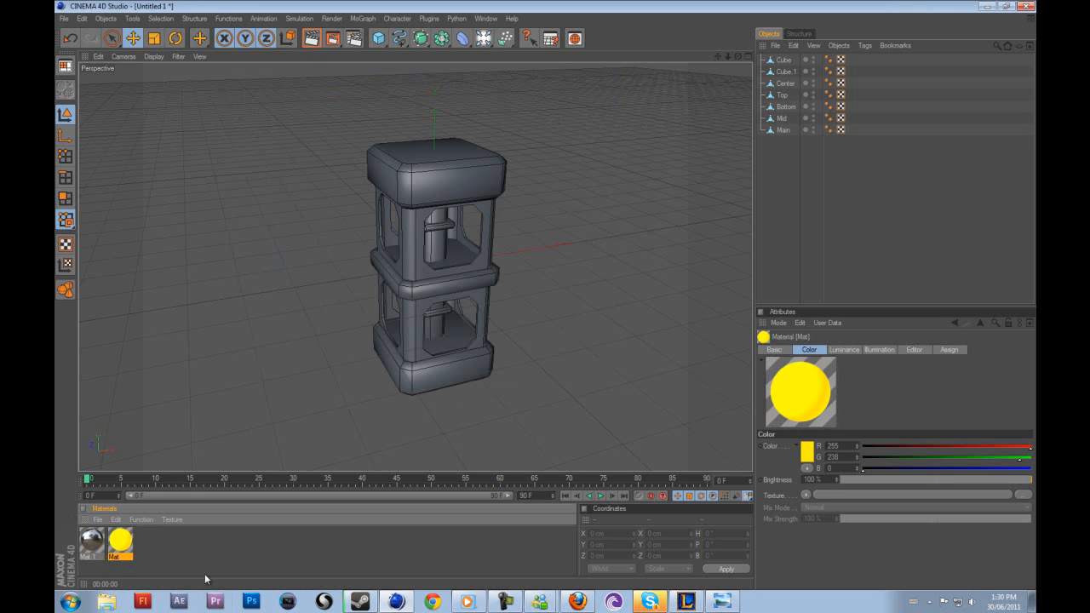
- Set the grey material's reflection to 15% brightness, with a Fresnel texture at 30% mix strength and 3% blurriness
{"action": "double_click", "coordinate": [96, 543]}
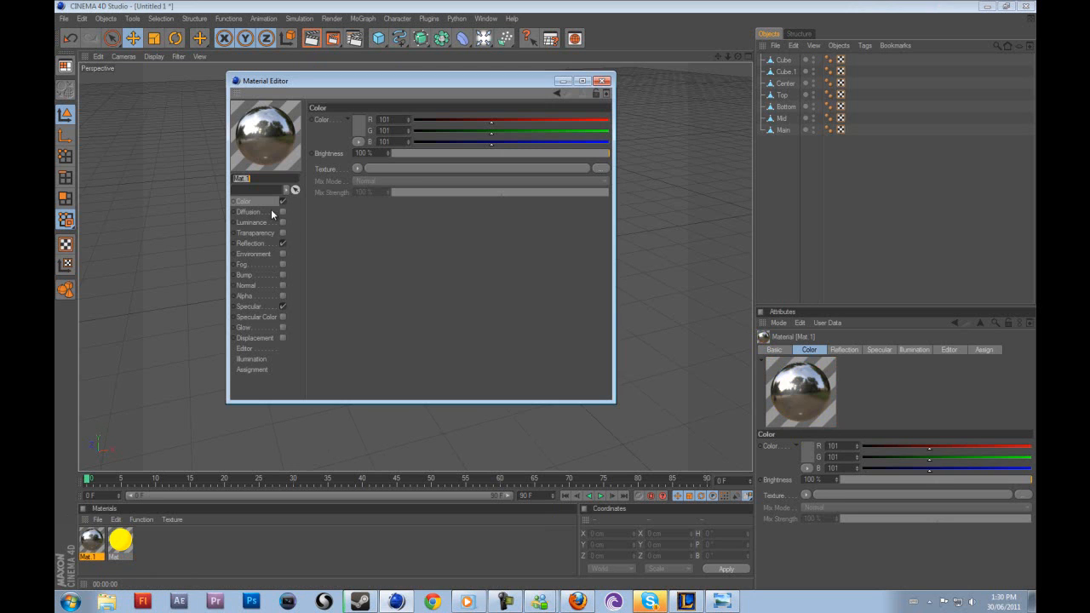
{"action": "left_click", "coordinate": [254, 243]}
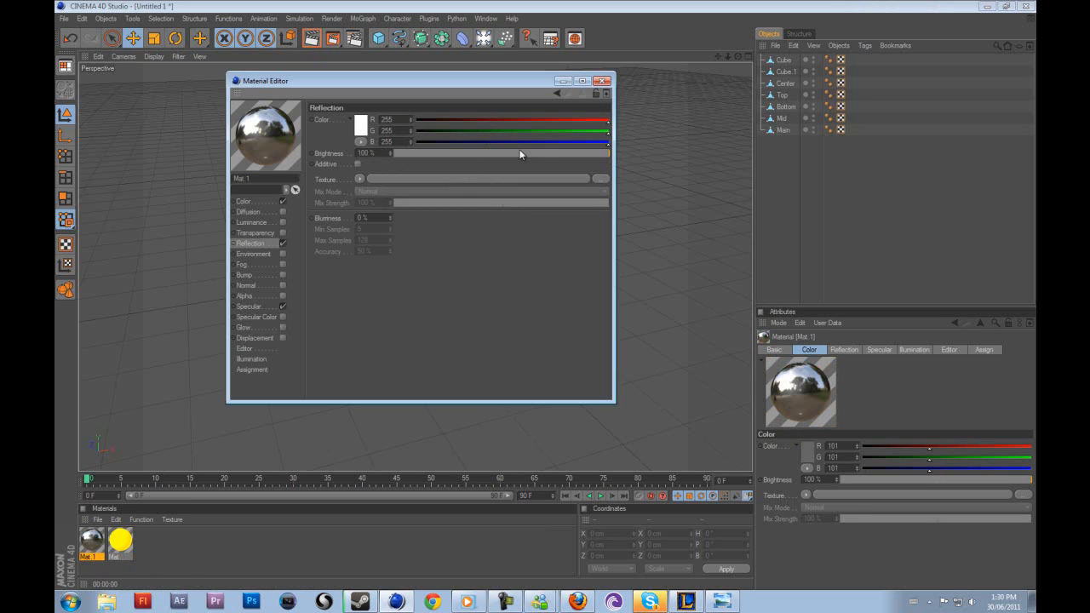
{"action": "left_click_drag", "start_coordinate": [487, 154], "coordinate": [460, 150]}
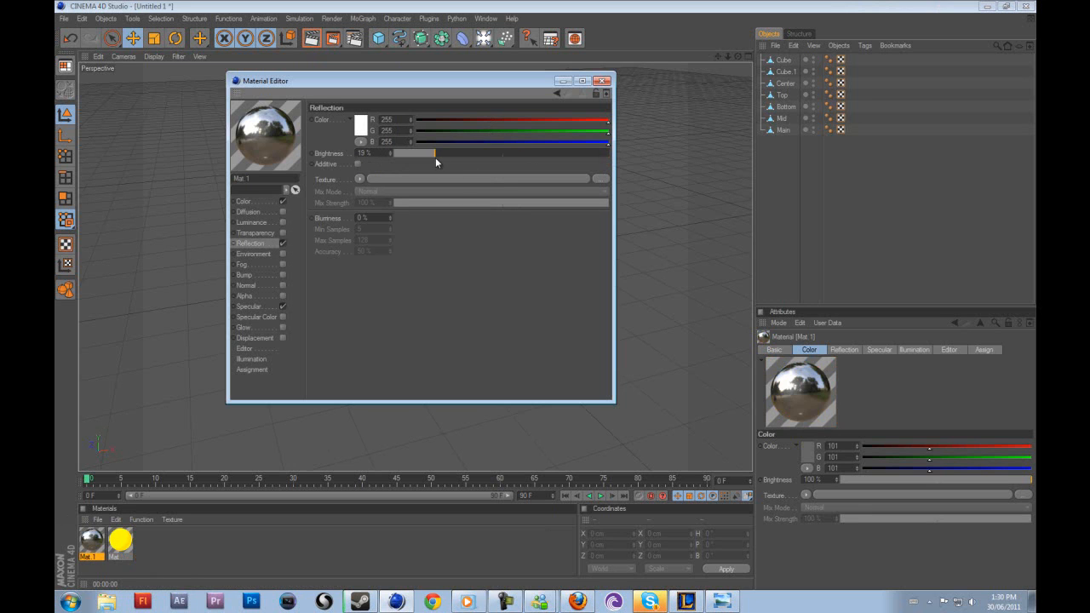
{"action": "left_click", "coordinate": [360, 179]}
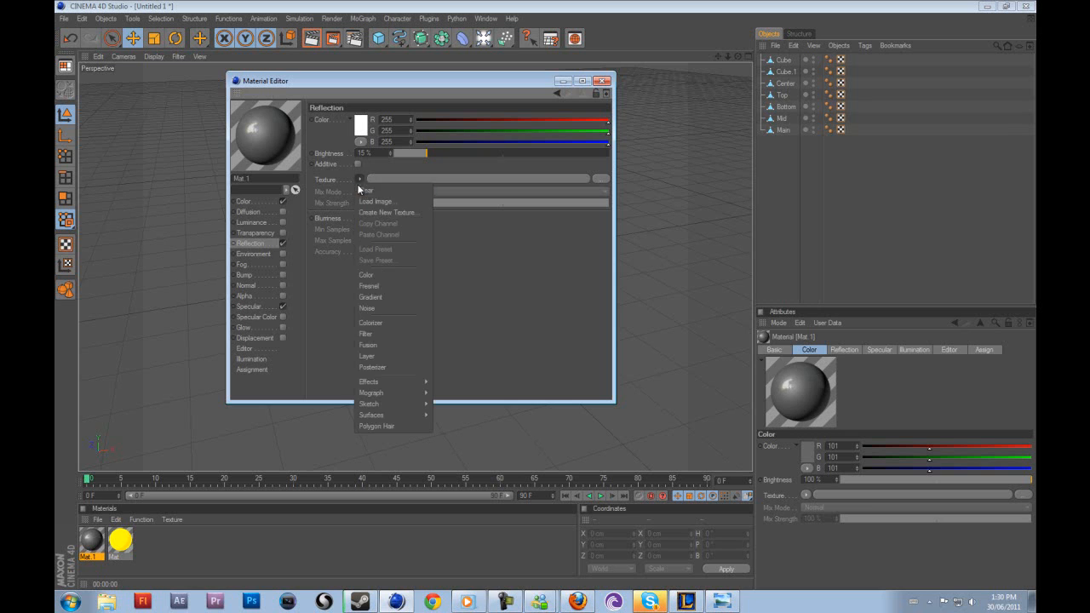
{"action": "left_click", "coordinate": [376, 287]}
{"action": "left_click_drag", "start_coordinate": [495, 236], "coordinate": [476, 242]}
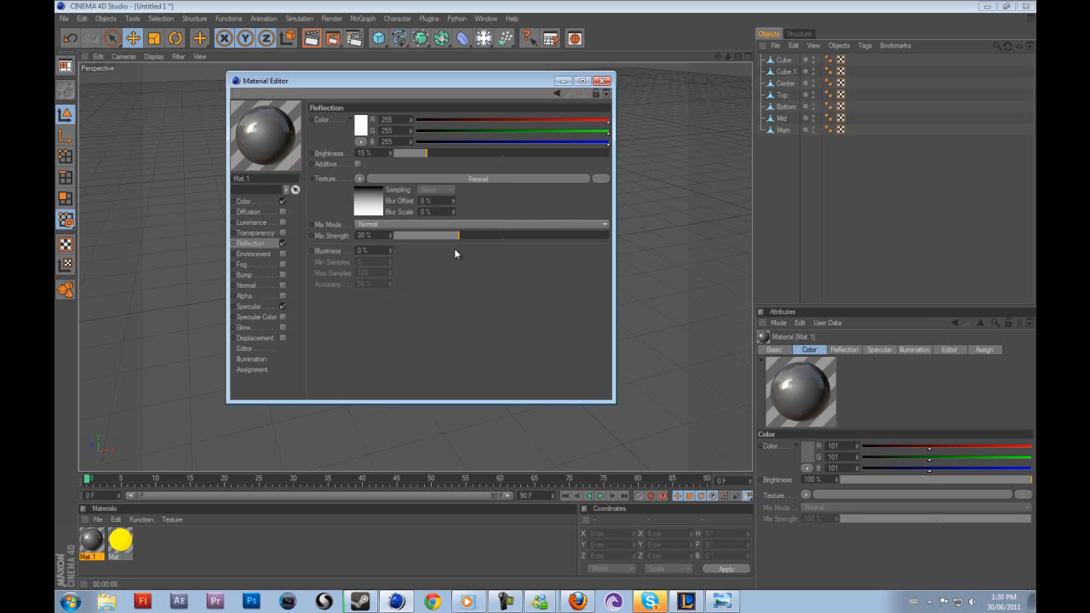
{"action": "left_click", "coordinate": [390, 249]}
{"action": "left_click", "coordinate": [389, 252]}
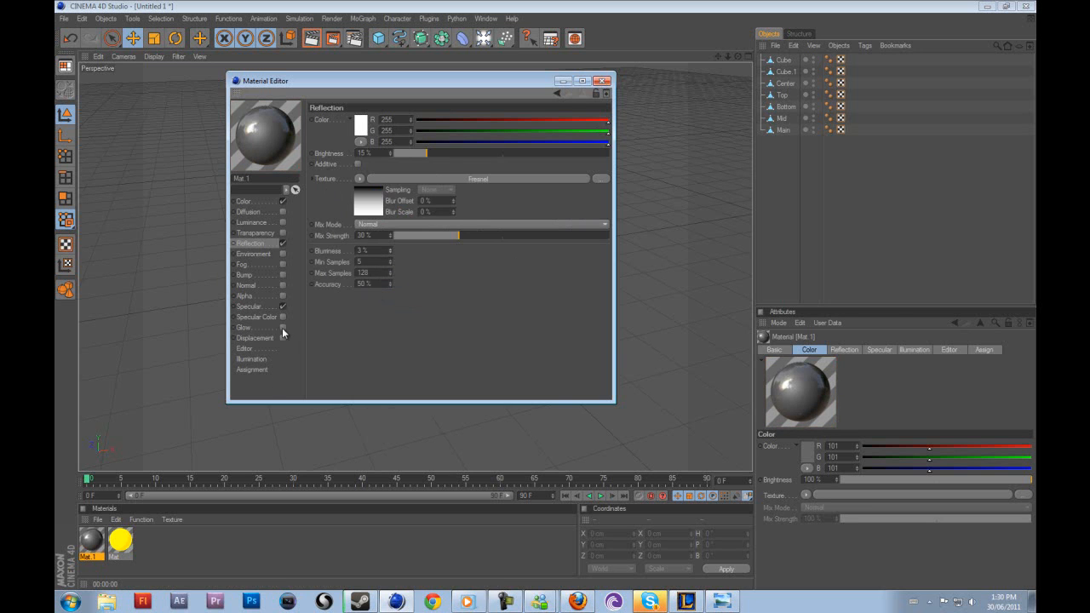
- Set the grey material's specular mode to Metal with a width of 86%
{"action": "left_click", "coordinate": [256, 309]}
{"action": "left_click", "coordinate": [408, 156]}
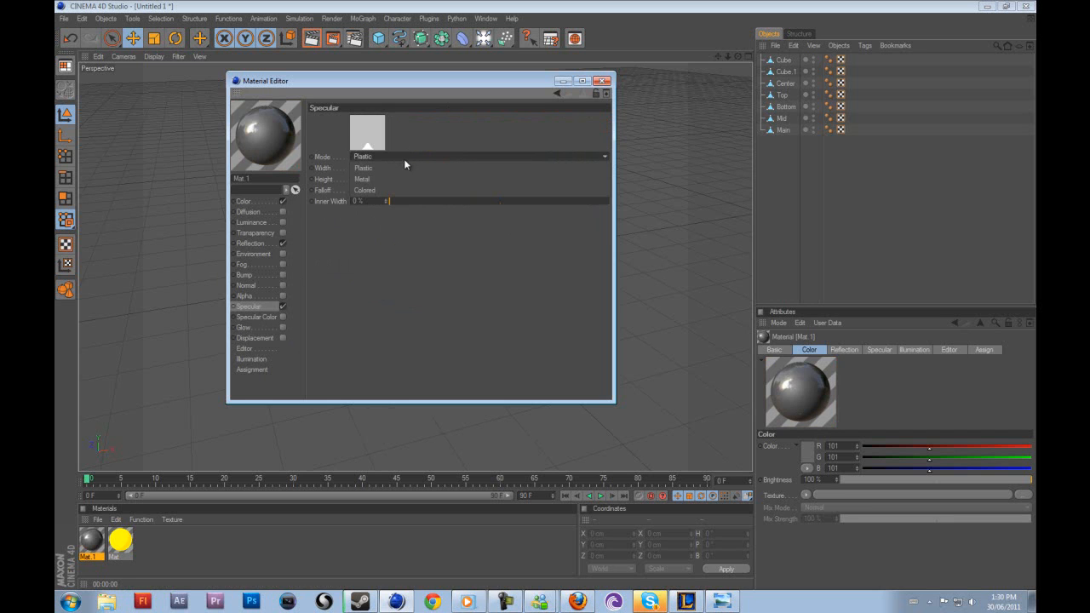
{"action": "left_click", "coordinate": [400, 180]}
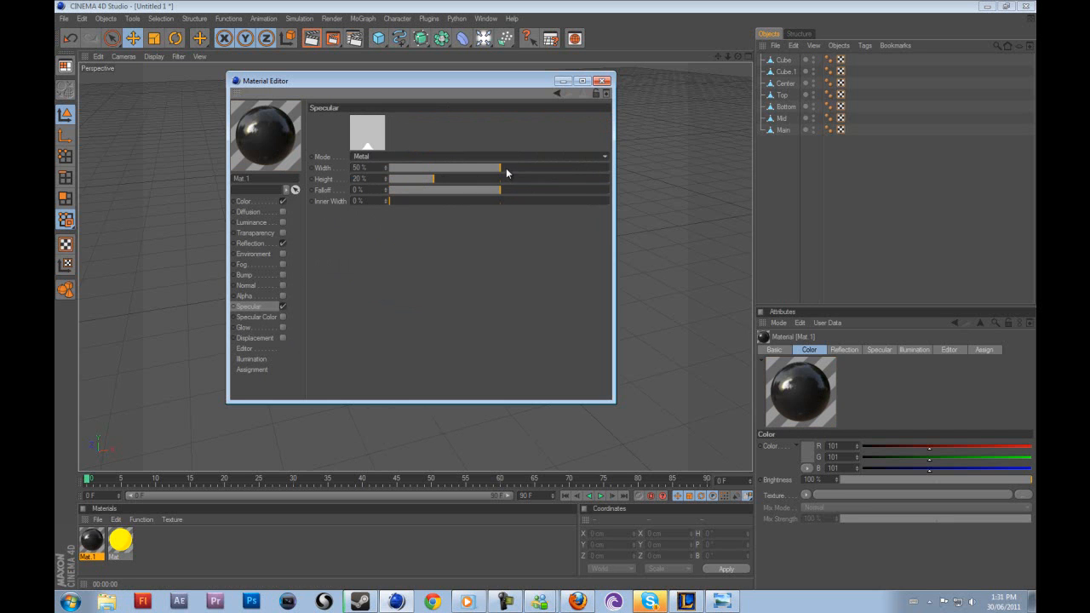
{"action": "left_click_drag", "start_coordinate": [506, 167], "coordinate": [530, 170]}
{"action": "left_click_drag", "start_coordinate": [541, 173], "coordinate": [581, 167]}
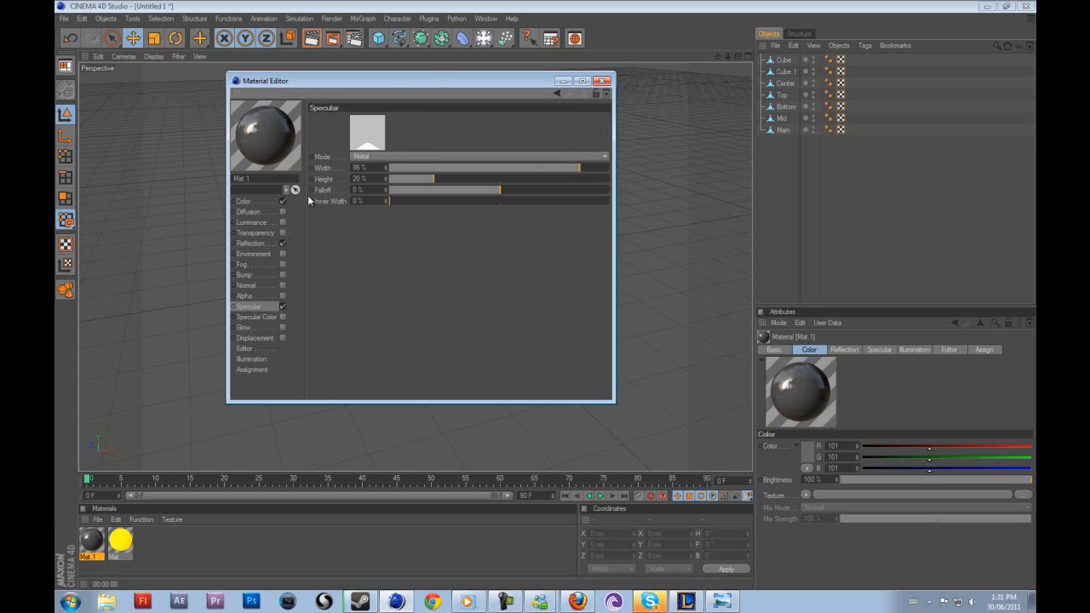
- Lighten the grey material's colour to RGB 139, 139, 139 and close its editor
{"action": "left_click", "coordinate": [244, 201]}
{"action": "left_click", "coordinate": [359, 127]}
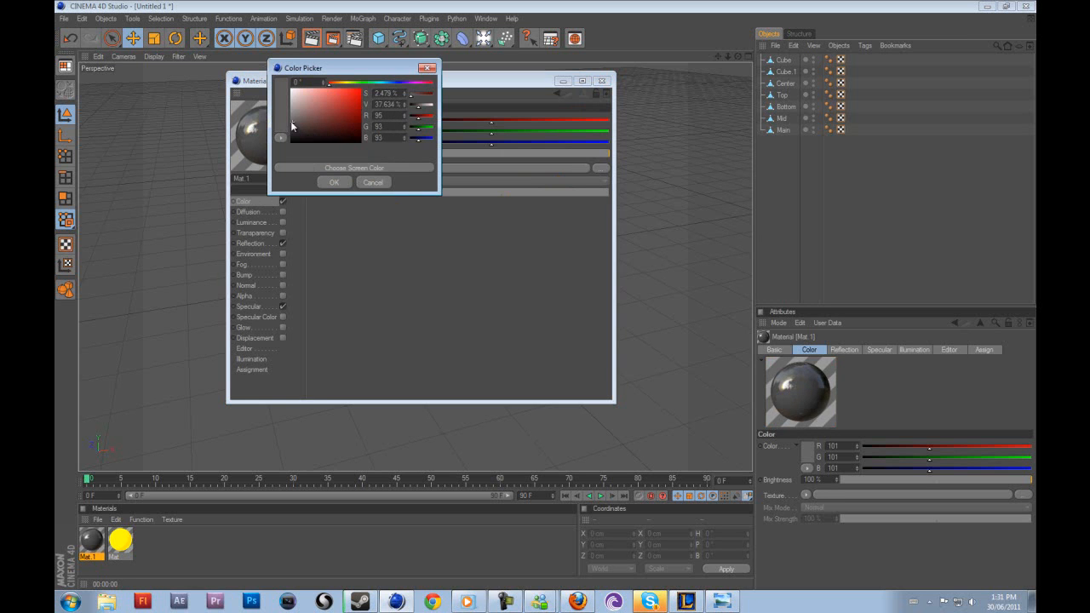
{"action": "left_click", "coordinate": [334, 183]}
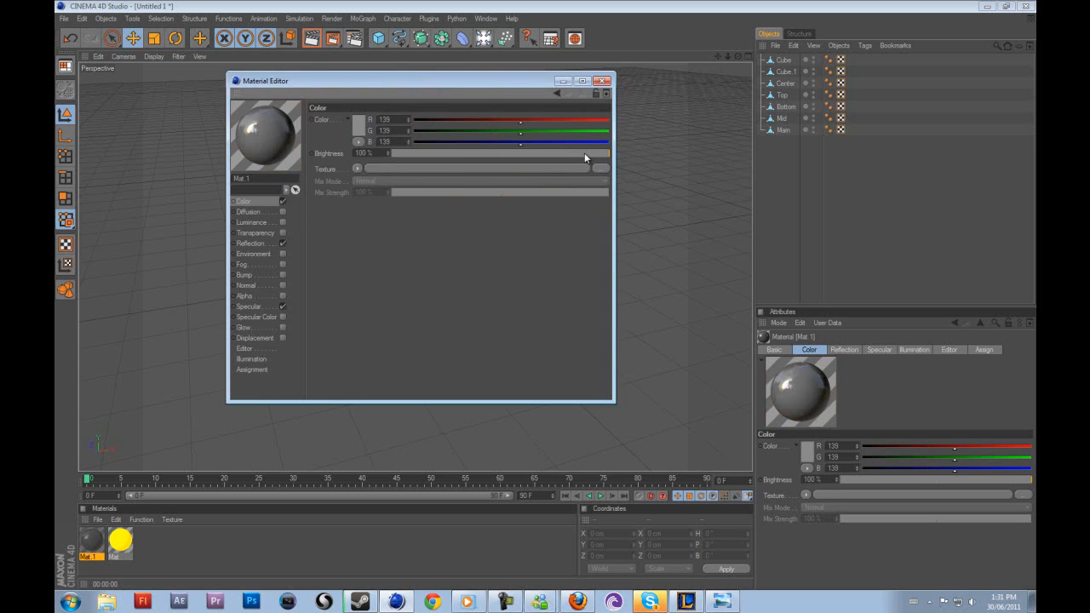
{"action": "left_click", "coordinate": [601, 81]}
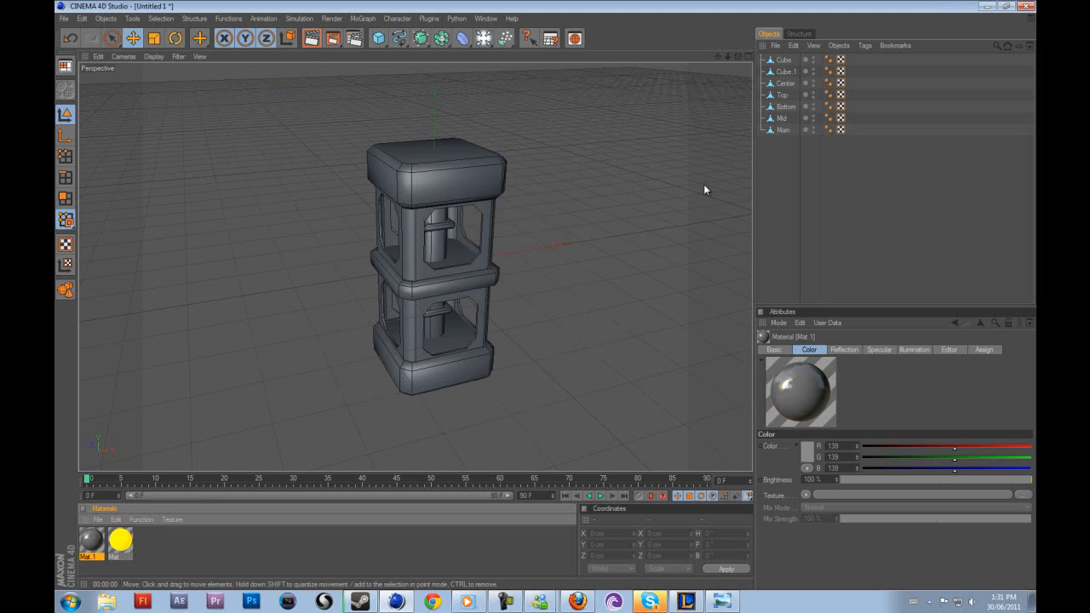
- Select the Center column and hide Cube, Cube.1, Top, Bottom, Mid and Main so only the column is shown
{"action": "scroll", "coordinate": [479, 272], "scroll_direction": "up", "scroll_amount": 5}
{"action": "scroll", "coordinate": [478, 272], "scroll_direction": "down", "scroll_amount": 2}
{"action": "left_click_drag", "start_coordinate": [736, 57], "coordinate": [545, 294]}
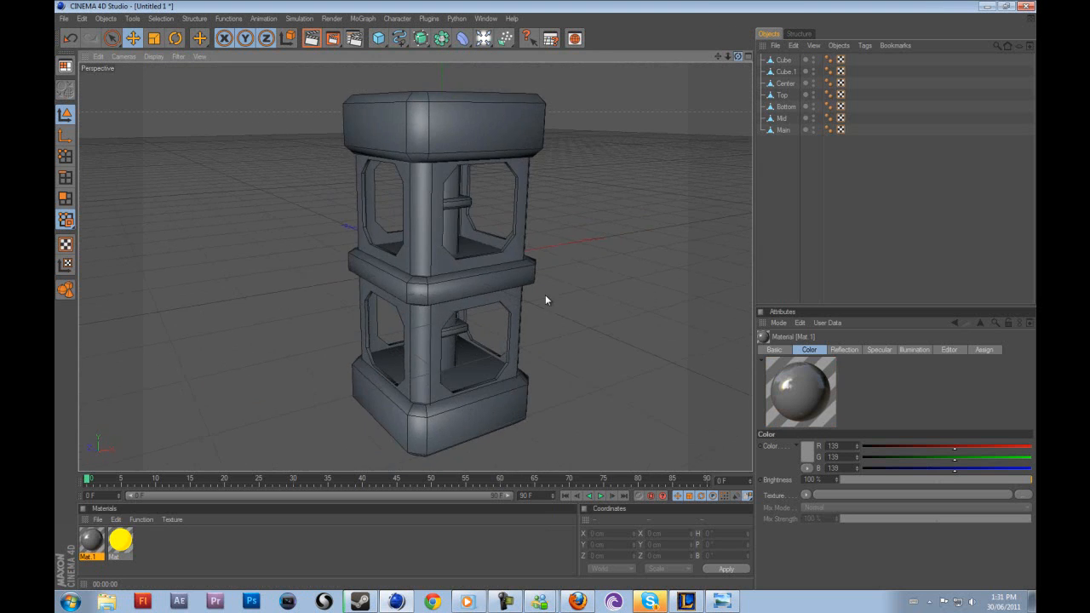
{"action": "left_click", "coordinate": [796, 83]}
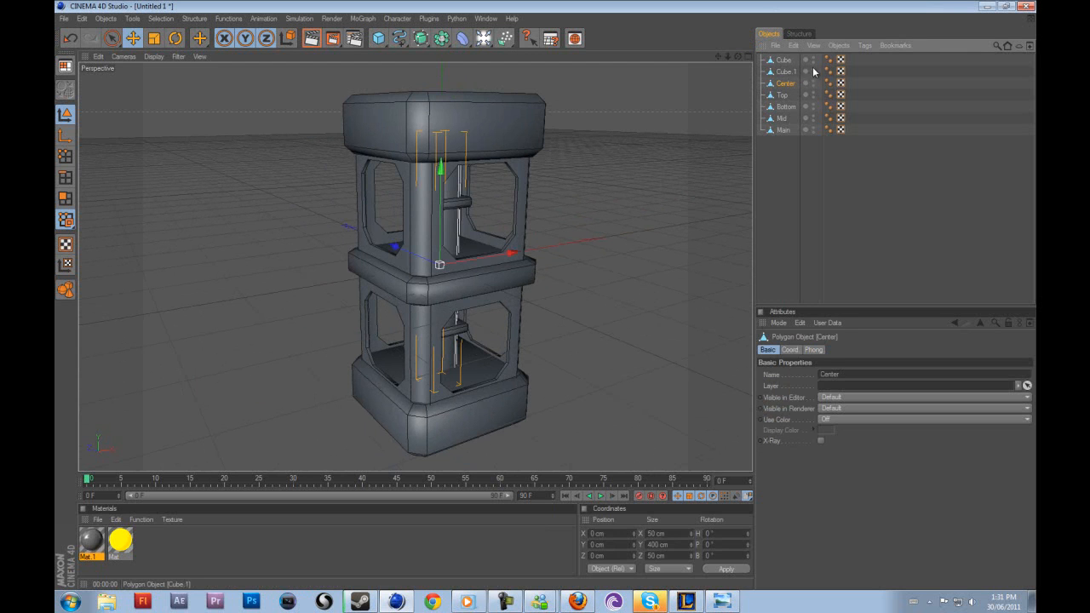
{"action": "left_click", "coordinate": [814, 58]}
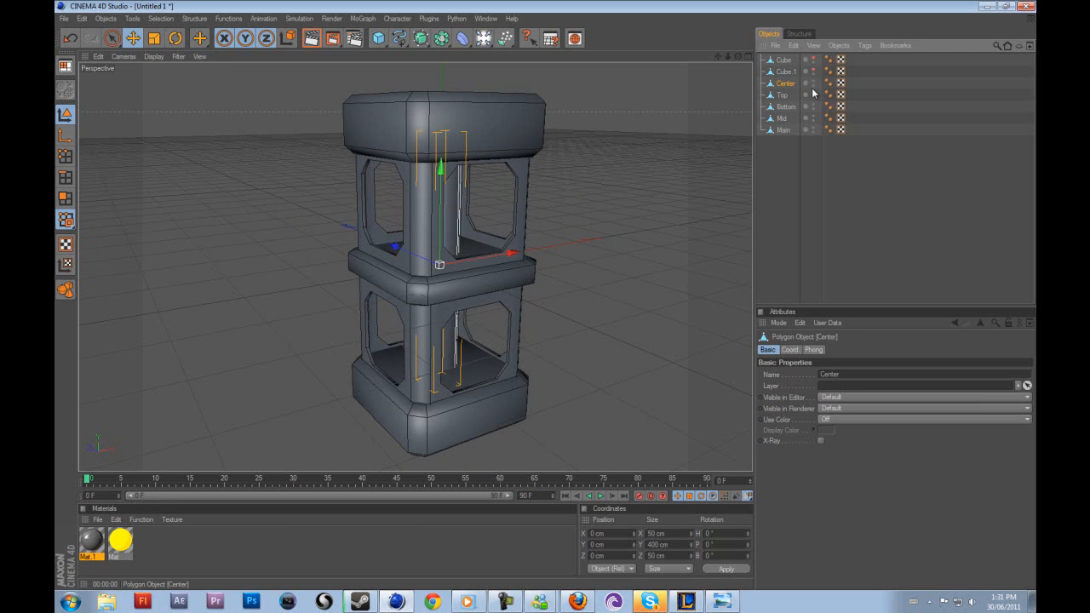
{"action": "left_click", "coordinate": [814, 95]}
{"action": "left_click", "coordinate": [813, 107]}
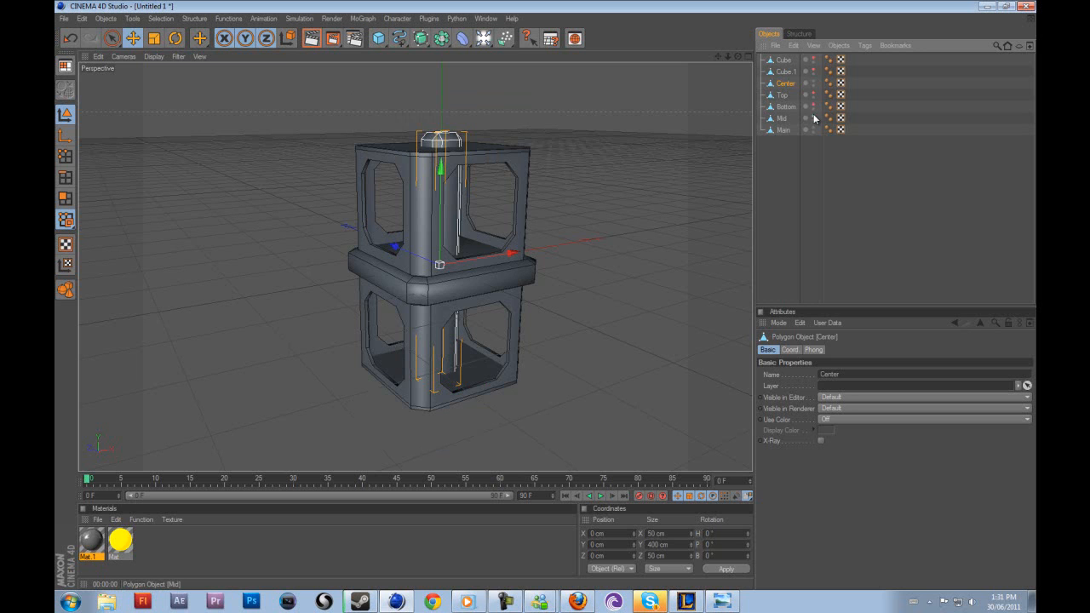
{"action": "left_click", "coordinate": [814, 117]}
{"action": "left_click", "coordinate": [813, 129]}
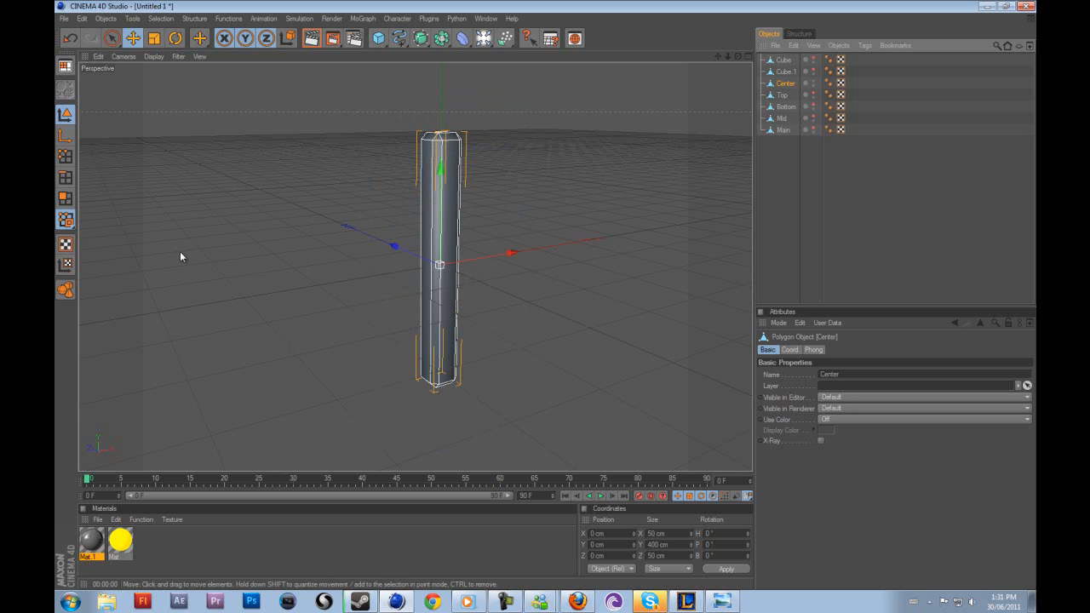
- Select the four long, narrow corner polygons of the Center column with Live Selection in polygon mode
{"action": "left_click", "coordinate": [62, 201]}
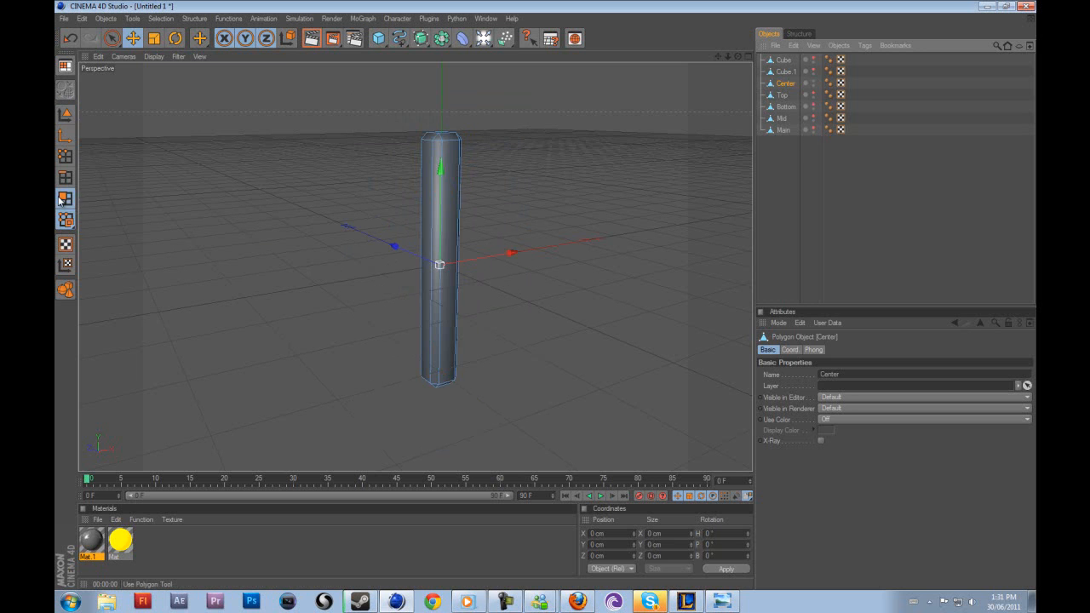
{"action": "left_click", "coordinate": [113, 39]}
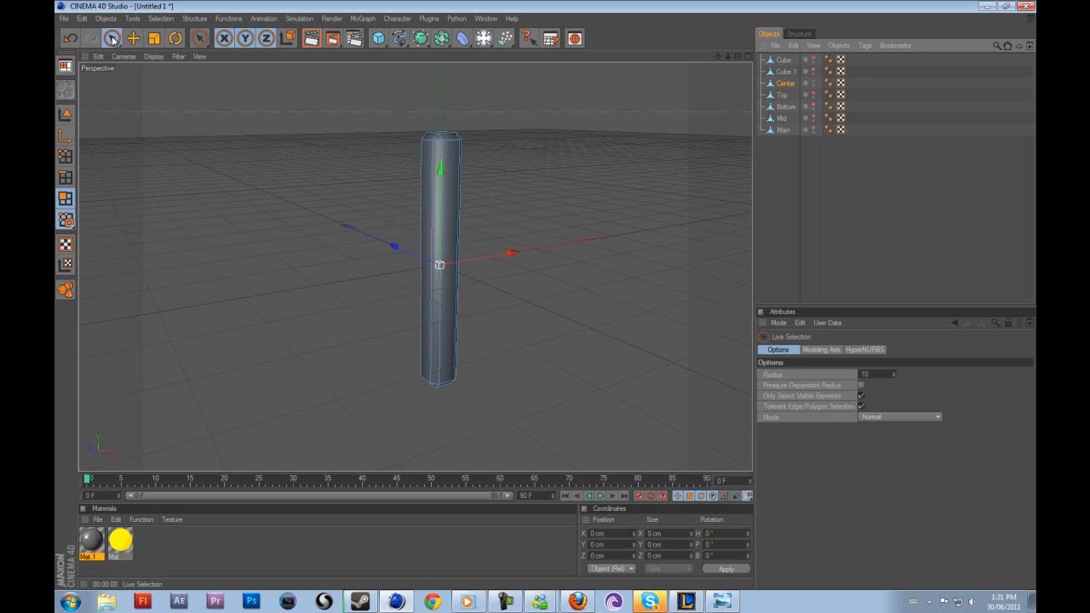
{"action": "left_click_drag", "start_coordinate": [718, 55], "coordinate": [627, 203]}
{"action": "left_click", "coordinate": [421, 145]}
{"action": "mouse_move", "coordinate": [738, 56]}
{"action": "left_mouse_down"}
{"action": "mouse_move", "coordinate": [548, 296]}
{"action": "mouse_move", "coordinate": [738, 57]}
{"action": "left_mouse_up"}
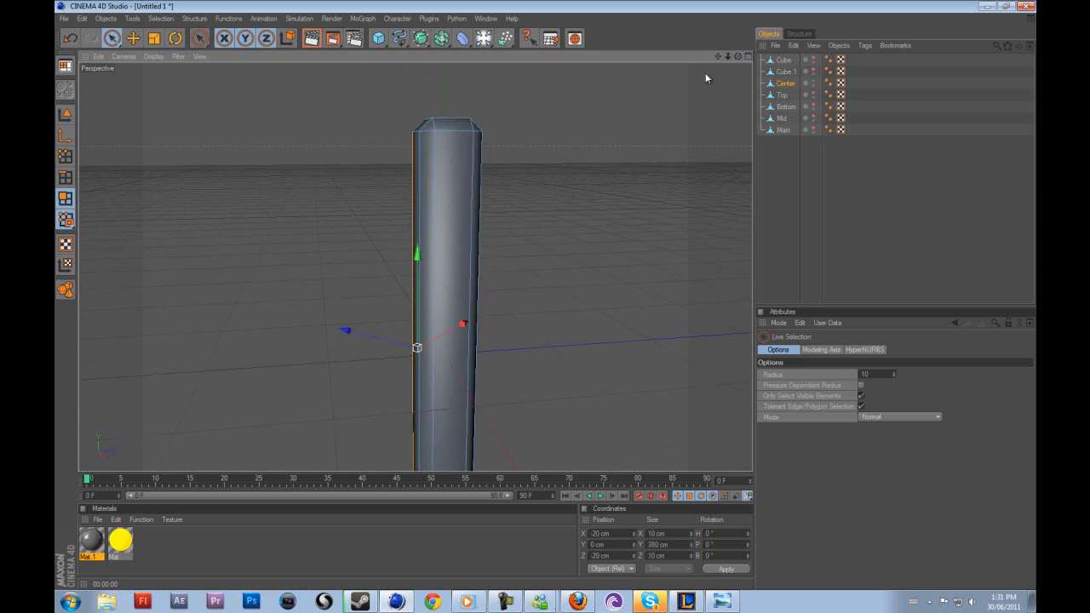
{"action": "left_click", "coordinate": [428, 154], "text": "shift"}
{"action": "left_click", "coordinate": [481, 155], "text": "shift"}
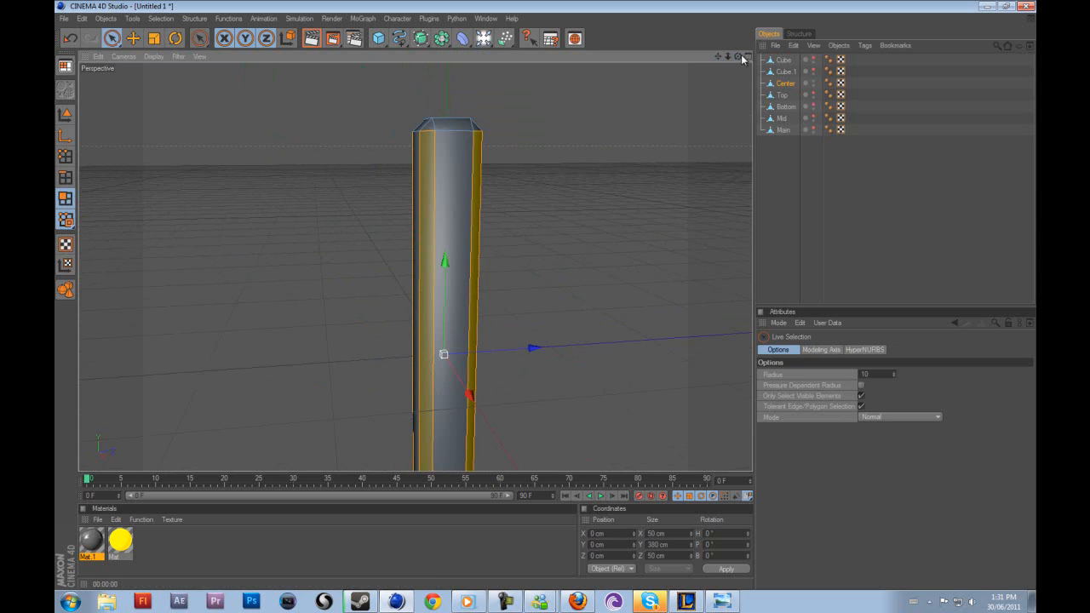
{"action": "left_click", "coordinate": [731, 605]}
{"action": "left_click", "coordinate": [731, 605]}
{"action": "left_click_drag", "start_coordinate": [738, 56], "coordinate": [555, 158]}
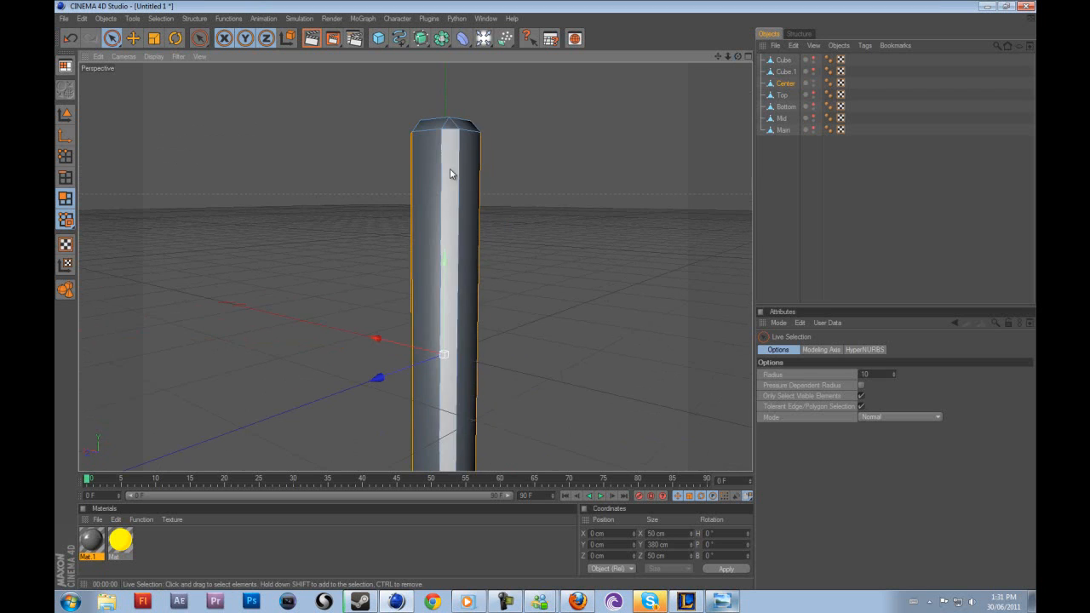
{"action": "left_click", "coordinate": [449, 222]}
- Apply the yellow material to the selected corner strips of the column and clear the polygon selection
{"action": "left_click", "coordinate": [121, 543]}
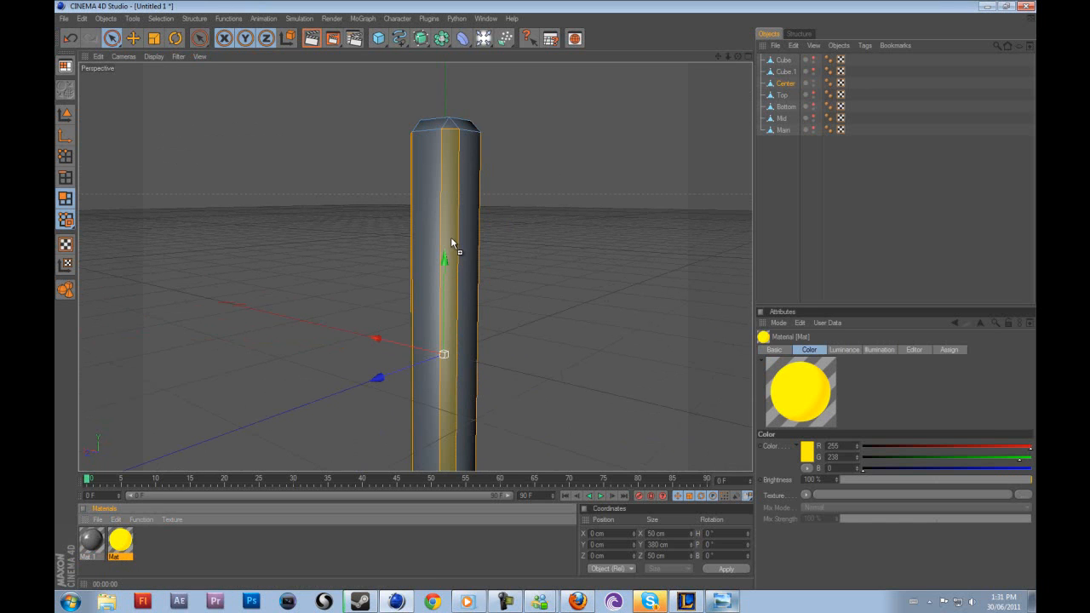
{"action": "left_click_drag", "start_coordinate": [451, 240], "coordinate": [452, 240]}
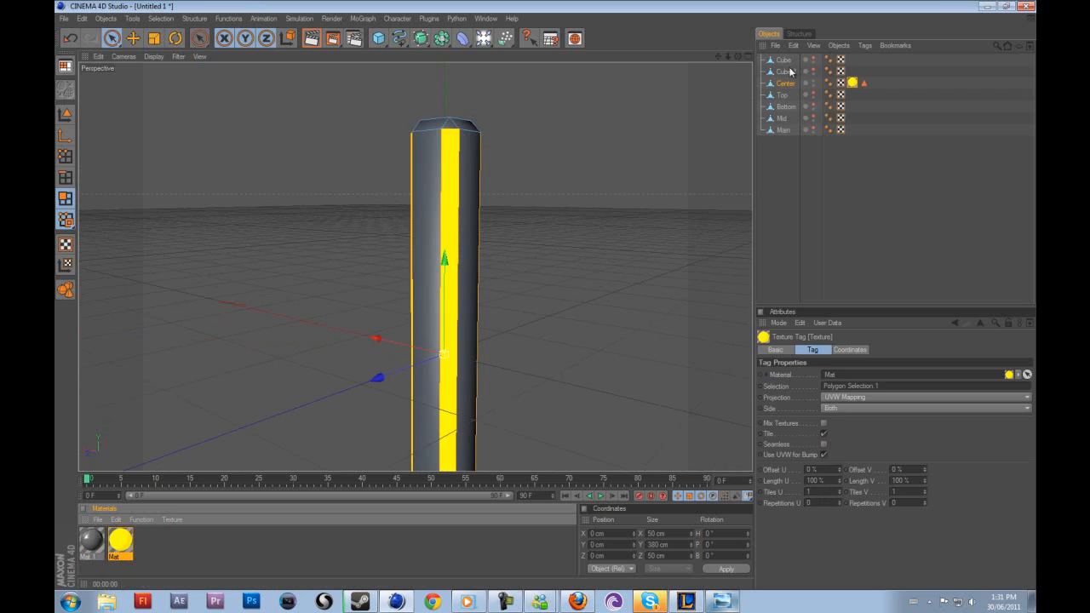
{"action": "left_click", "coordinate": [533, 180]}
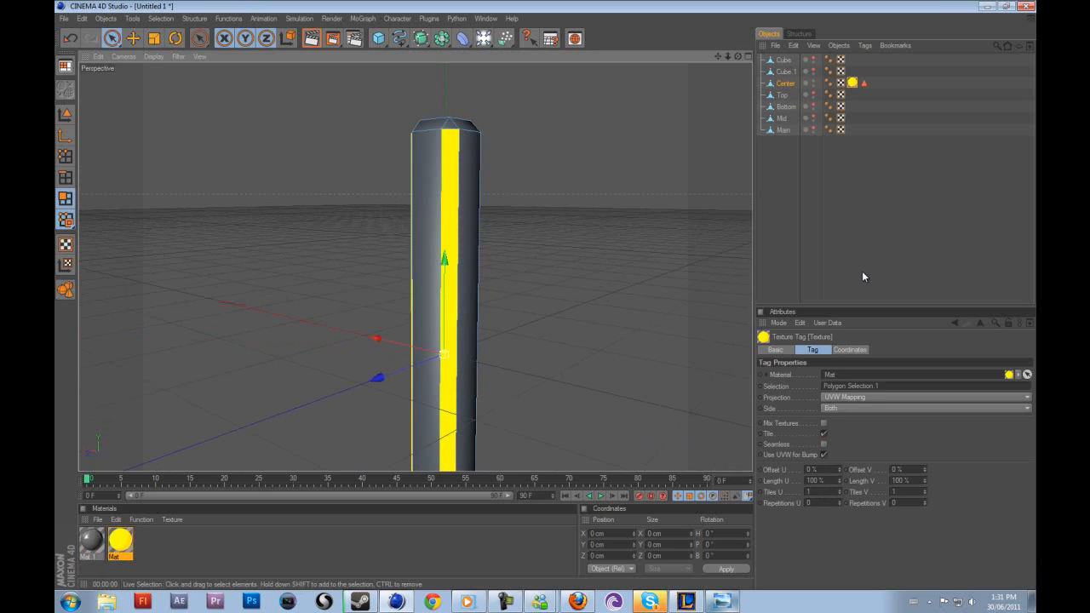
- Apply the grey material Mat.1 to the whole Center object in model mode and deselect the object
{"action": "left_click", "coordinate": [94, 554]}
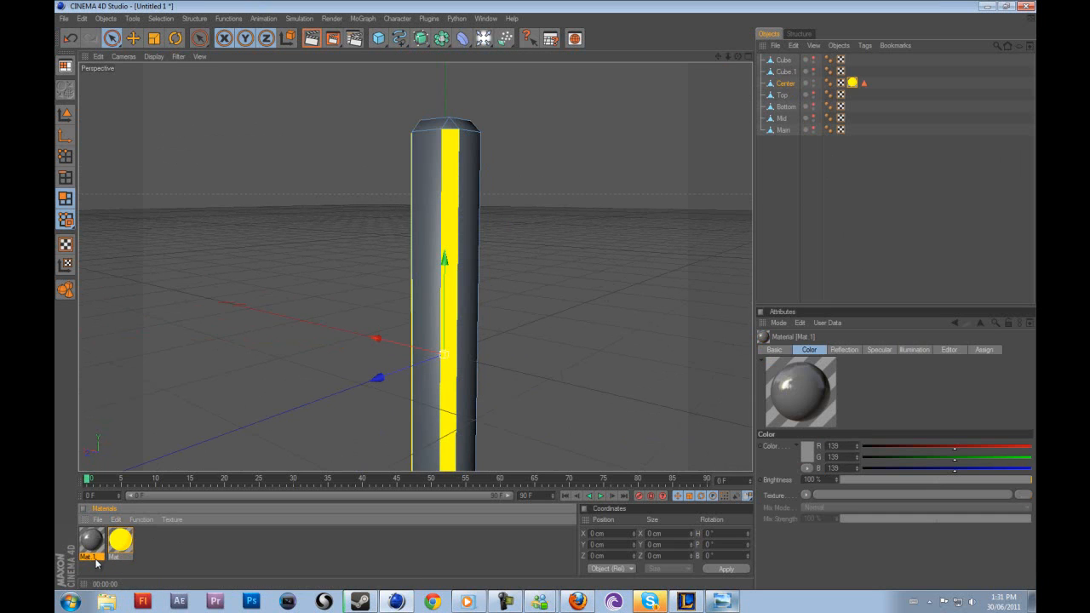
{"action": "left_click", "coordinate": [66, 115]}
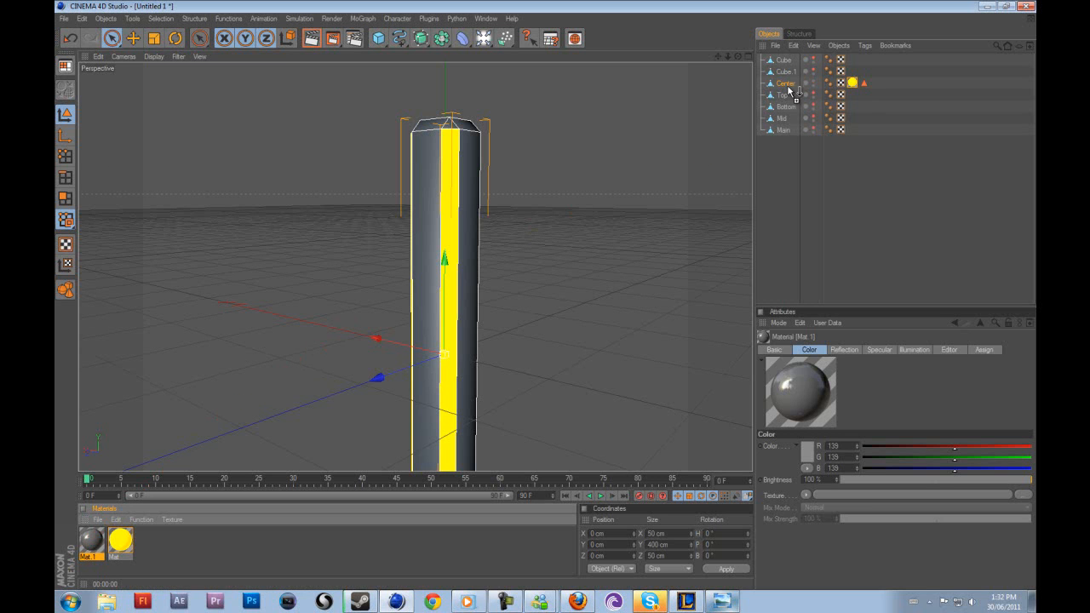
{"action": "left_click_drag", "start_coordinate": [790, 87], "coordinate": [791, 84]}
{"action": "left_click", "coordinate": [608, 190]}
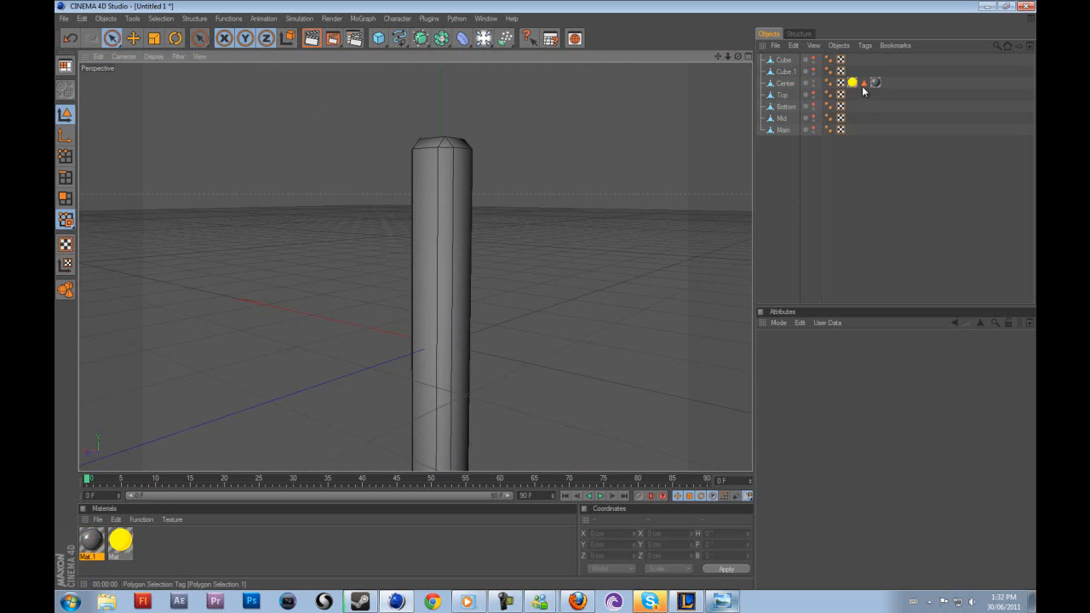
- Reorder Center's tags to grey texture, polygon selection and yellow texture so the yellow strips override the grey
{"action": "left_click", "coordinate": [853, 83]}
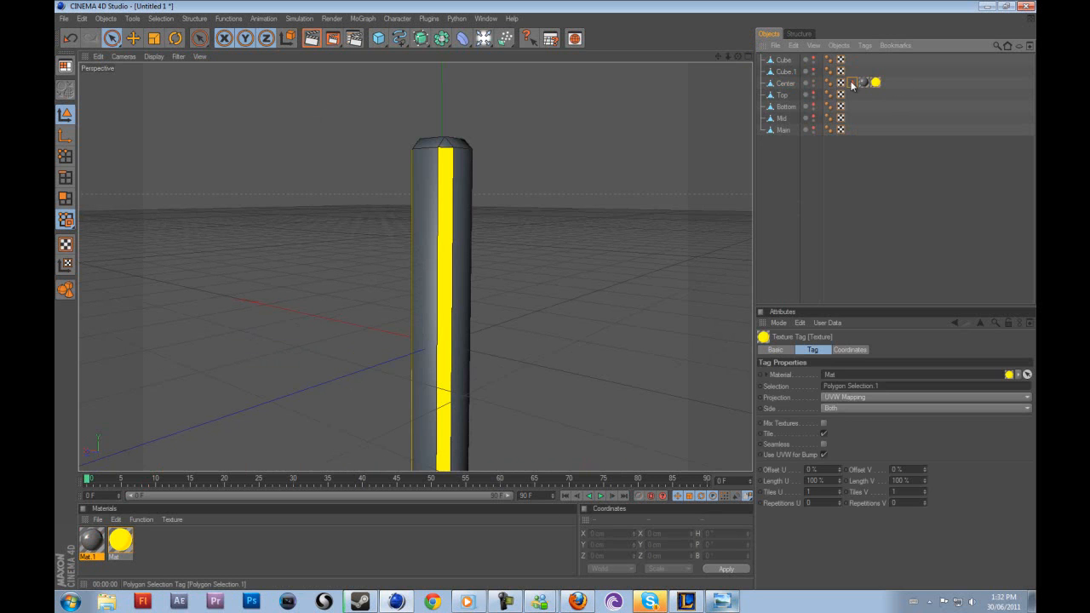
{"action": "left_click_drag", "start_coordinate": [873, 88], "coordinate": [870, 85]}
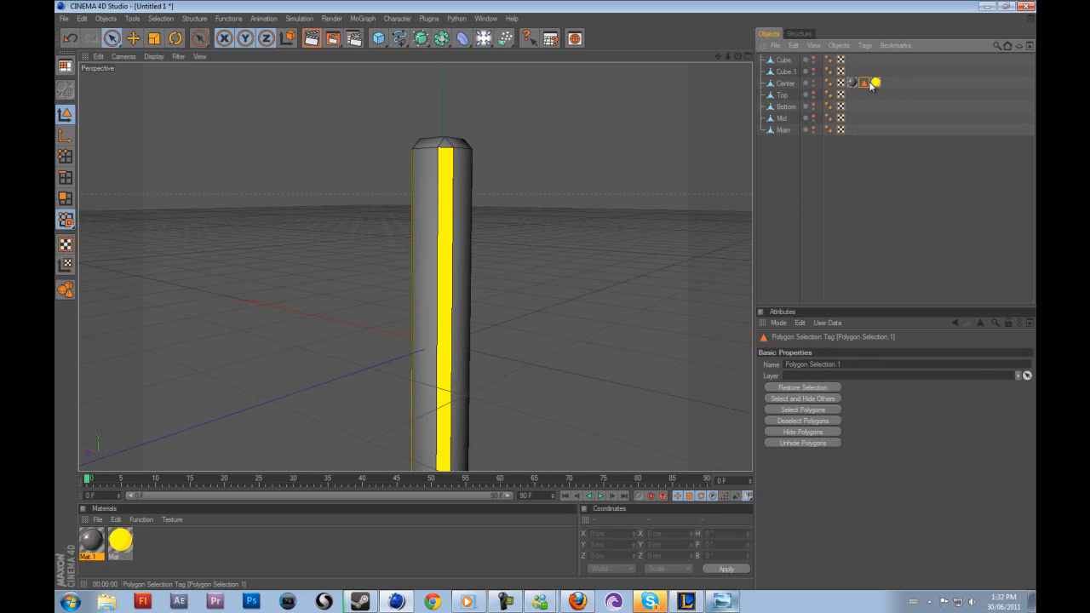
{"action": "left_click", "coordinate": [815, 194]}
- Unhide Cube, Cube.1, Top, Bottom, Mid and Main, and select the grey texture tag on Center
{"action": "scroll", "coordinate": [670, 266], "scroll_direction": "down", "scroll_amount": 5}
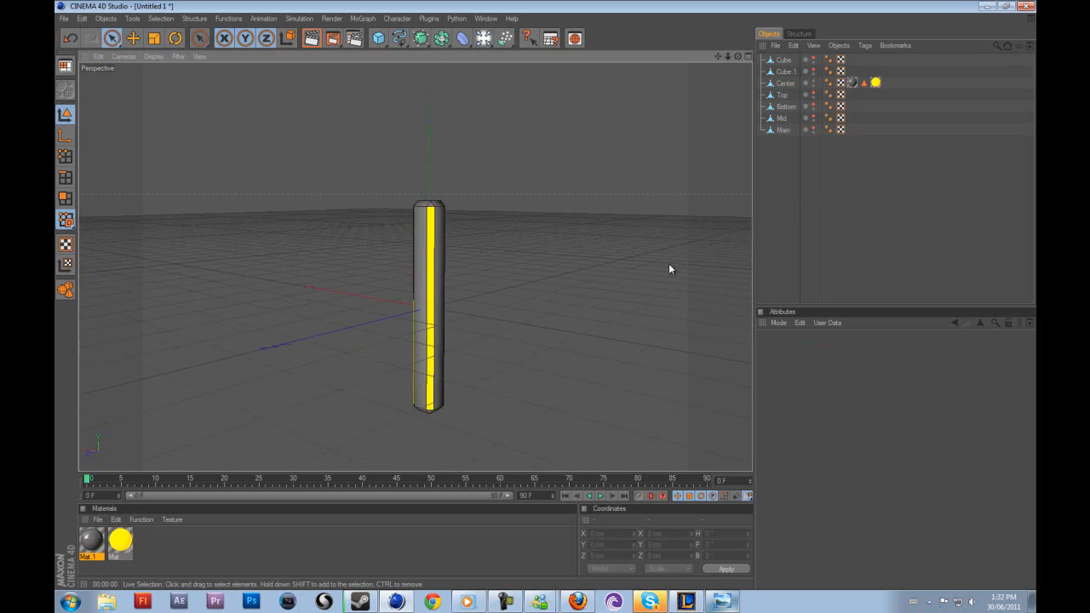
{"action": "left_click_drag", "start_coordinate": [526, 282], "coordinate": [550, 294], "text": "alt"}
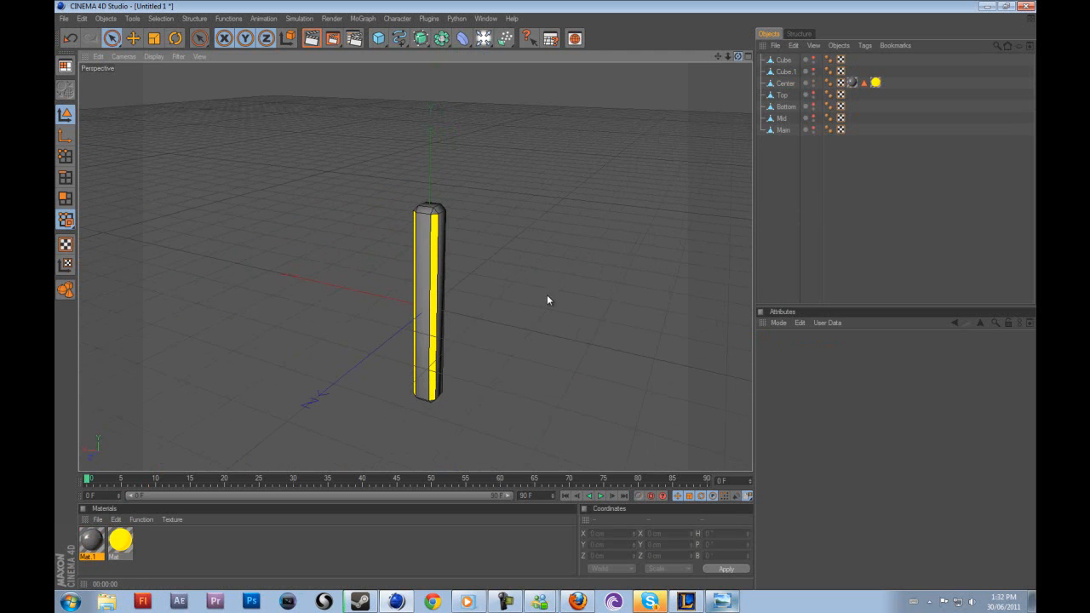
{"action": "left_click", "coordinate": [813, 69]}
{"action": "left_click", "coordinate": [814, 58]}
{"action": "left_click", "coordinate": [814, 93]}
{"action": "left_click", "coordinate": [814, 107]}
{"action": "left_click", "coordinate": [813, 119]}
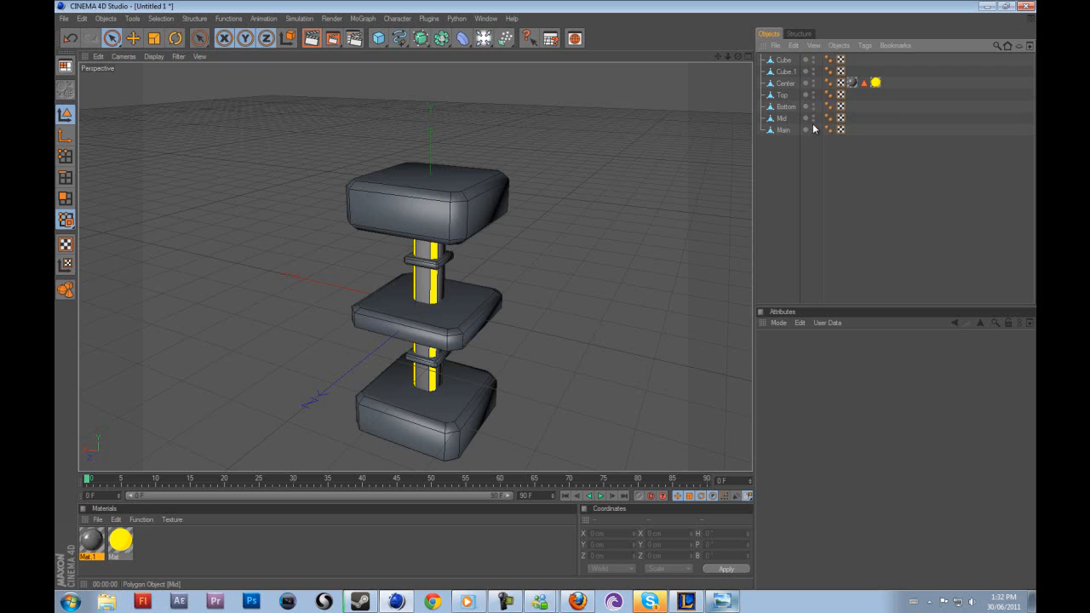
{"action": "left_click", "coordinate": [813, 130]}
{"action": "double_click", "coordinate": [853, 85]}
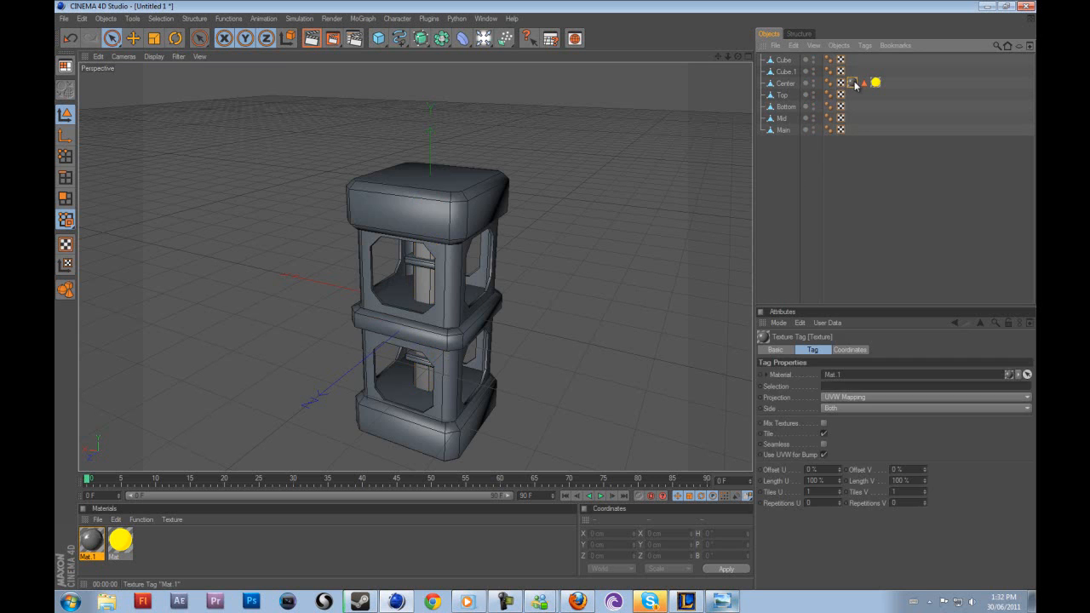
- Copy Center's grey Mat.1 material to Cube, Cube.1, Top, Bottom, Mid and Main, and clear the tag selection
{"action": "left_click", "coordinate": [854, 83]}
{"action": "left_click_drag", "start_coordinate": [91, 541], "coordinate": [101, 532]}
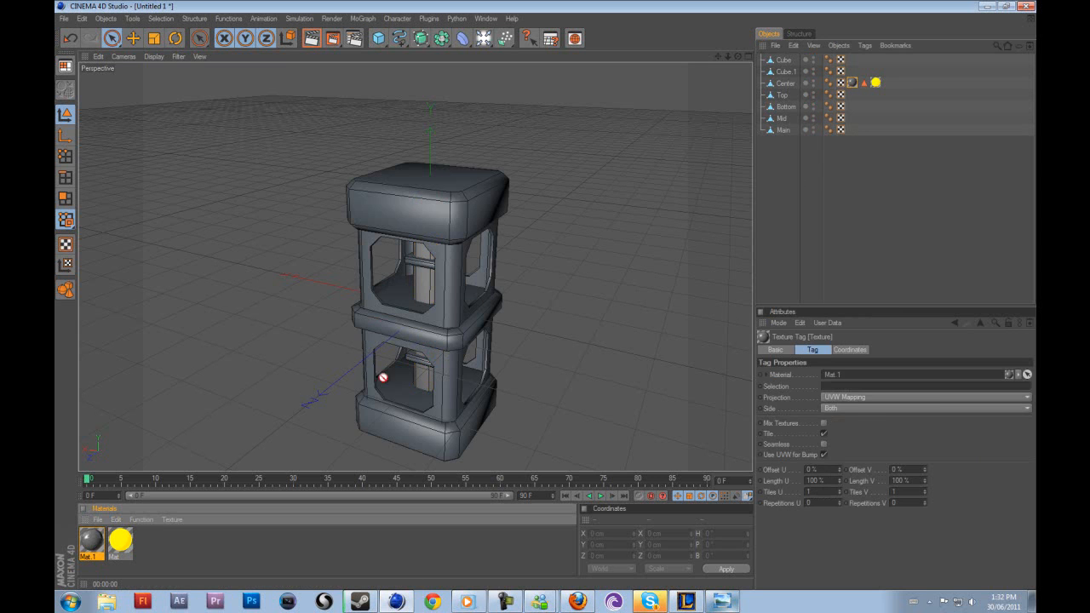
{"action": "left_click_drag", "start_coordinate": [798, 75], "coordinate": [856, 63]}
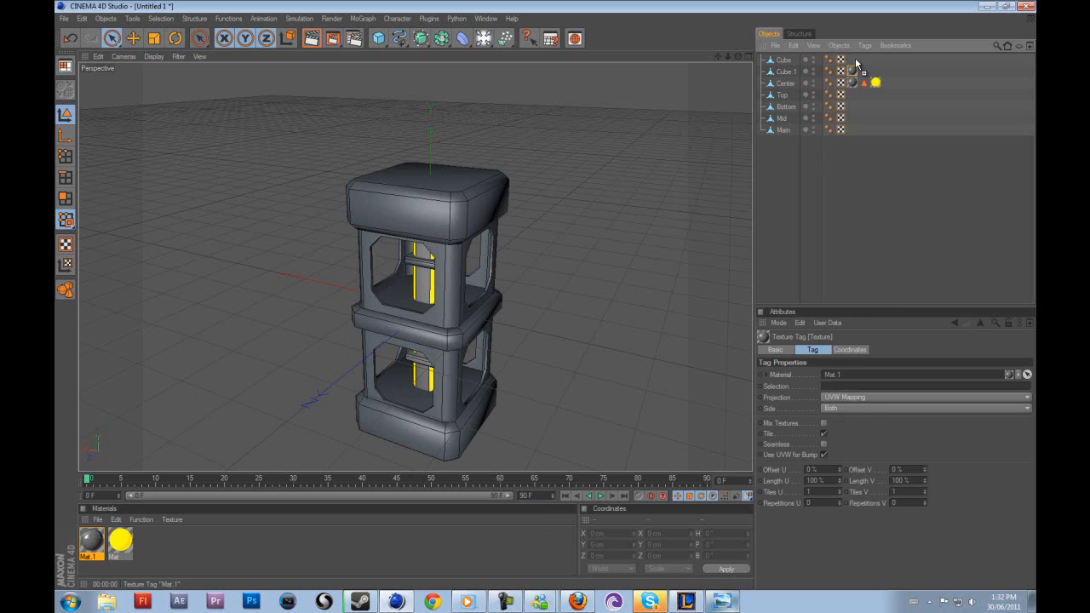
{"action": "left_click_drag", "start_coordinate": [855, 106], "coordinate": [855, 130], "text": "ctrl"}
{"action": "left_click", "coordinate": [849, 210]}
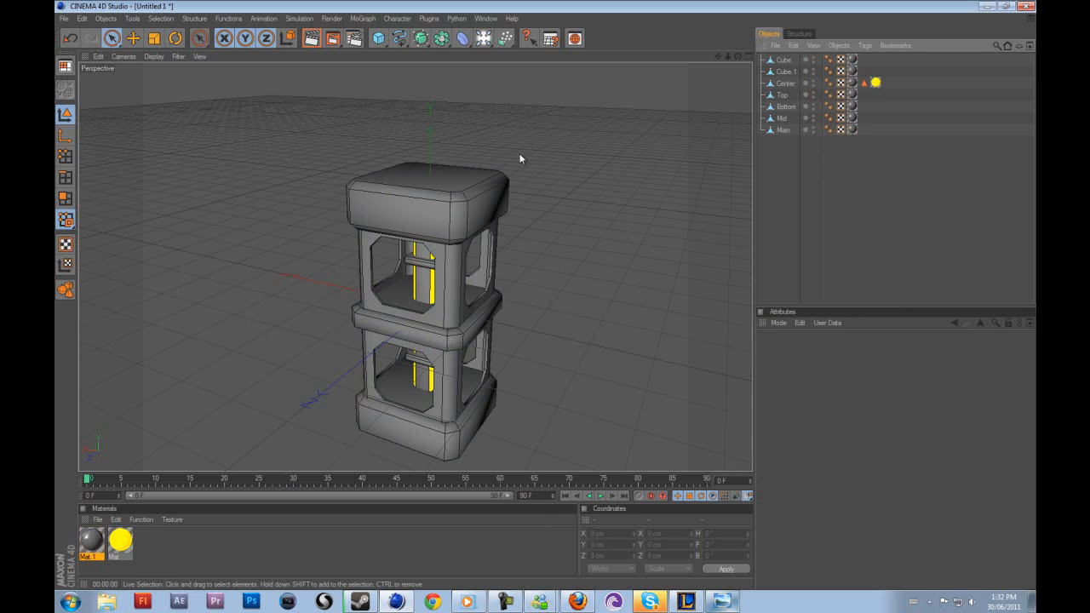
- Render the perspective view and compare it with the Halo 3 Coils0015 reference image in Windows Photo Viewer, then return to CINEMA 4D
{"action": "left_click", "coordinate": [312, 38]}
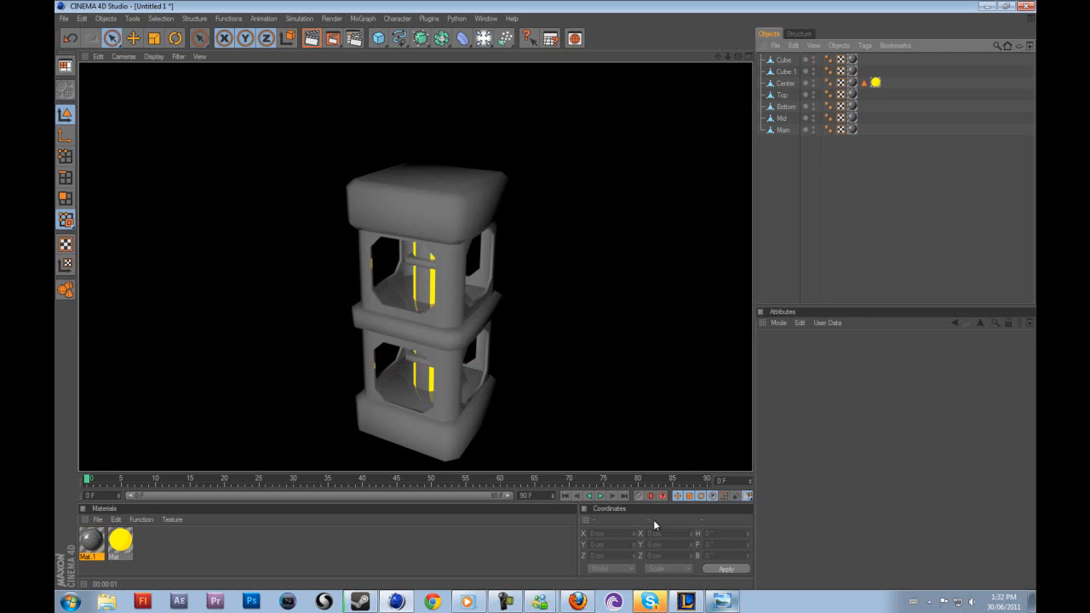
{"action": "scroll", "coordinate": [564, 389], "scroll_direction": "up", "scroll_amount": 3}
{"action": "scroll", "coordinate": [566, 389], "scroll_direction": "down", "scroll_amount": 3}
{"action": "scroll", "coordinate": [572, 391], "scroll_direction": "up", "scroll_amount": 3}
{"action": "scroll", "coordinate": [656, 424], "scroll_direction": "down", "scroll_amount": 3}
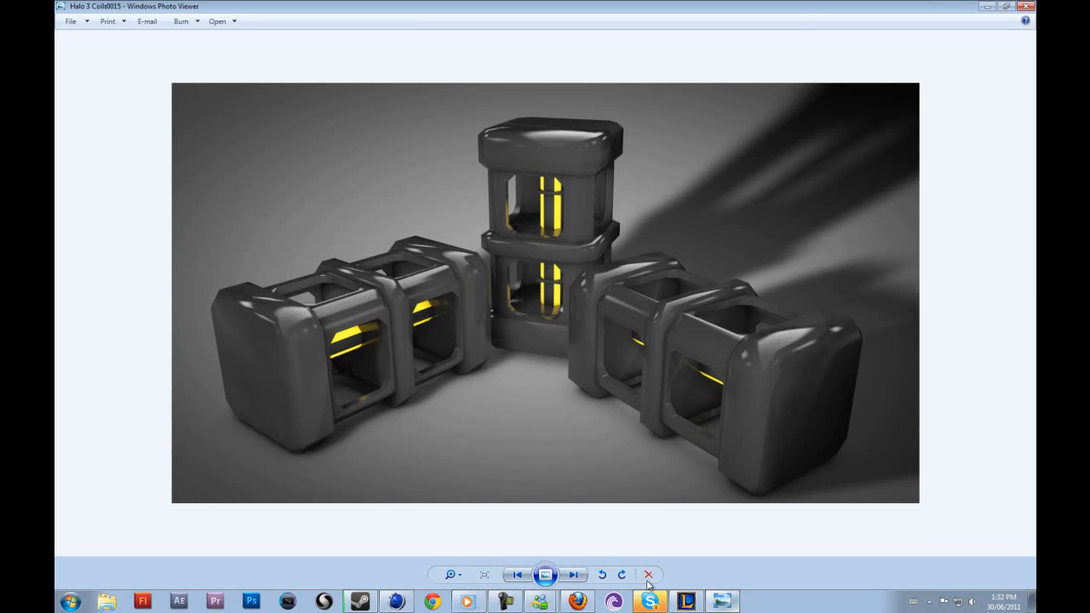
{"action": "left_click", "coordinate": [578, 601]}
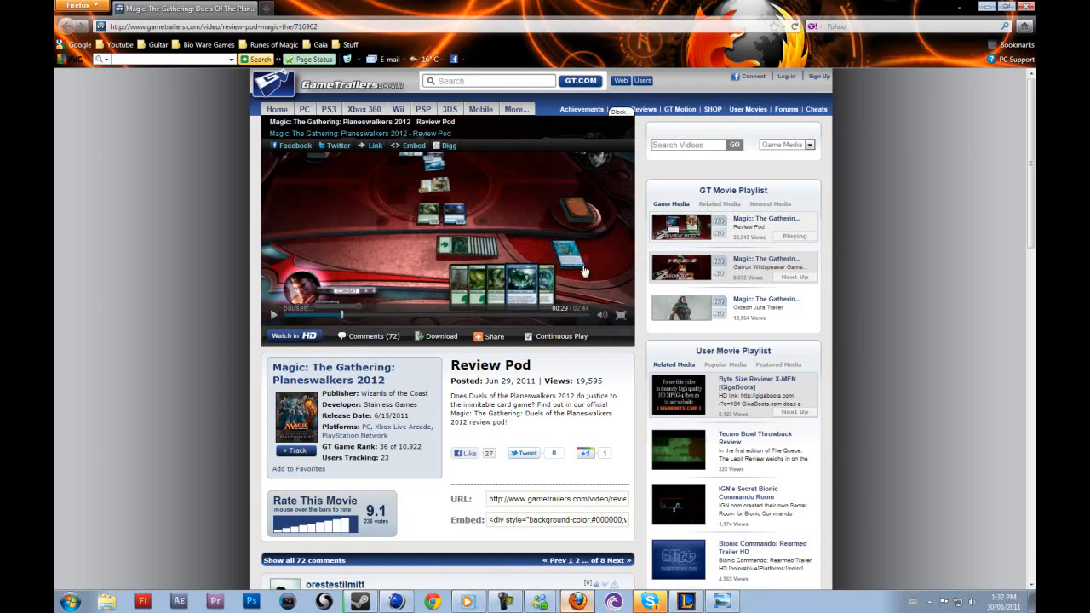
{"action": "left_click", "coordinate": [396, 601]}
- Merge all seven parts of the coil into one polygon object with Connect+Delete
{"action": "mouse_move", "coordinate": [739, 56]}
{"action": "left_mouse_down"}
{"action": "mouse_move", "coordinate": [563, 294]}
{"action": "mouse_move", "coordinate": [738, 59]}
{"action": "left_mouse_up"}
{"action": "left_click", "coordinate": [465, 195]}
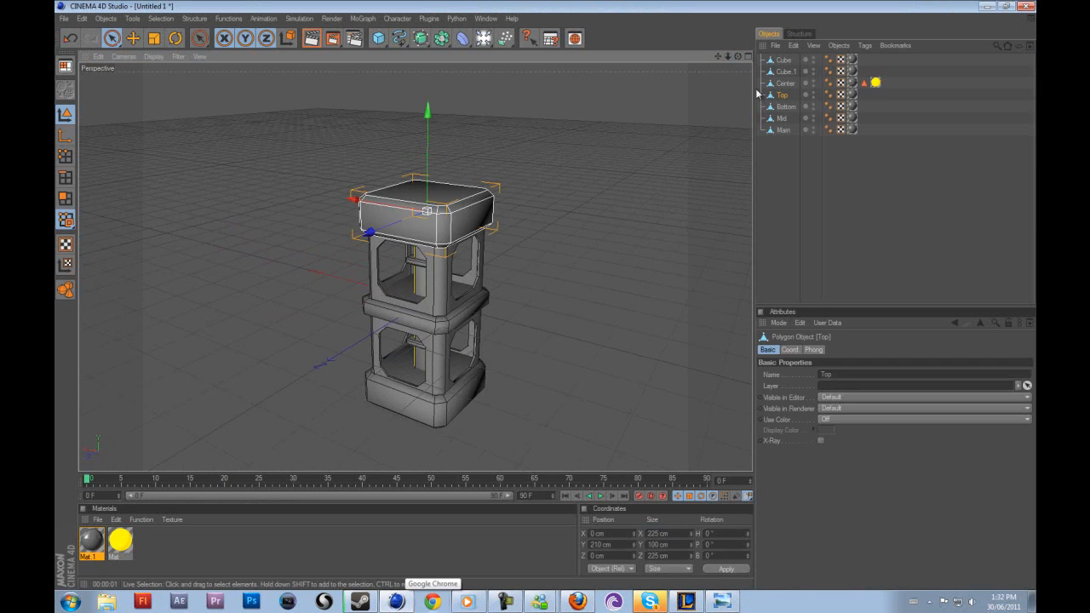
{"action": "left_click", "coordinate": [725, 271]}
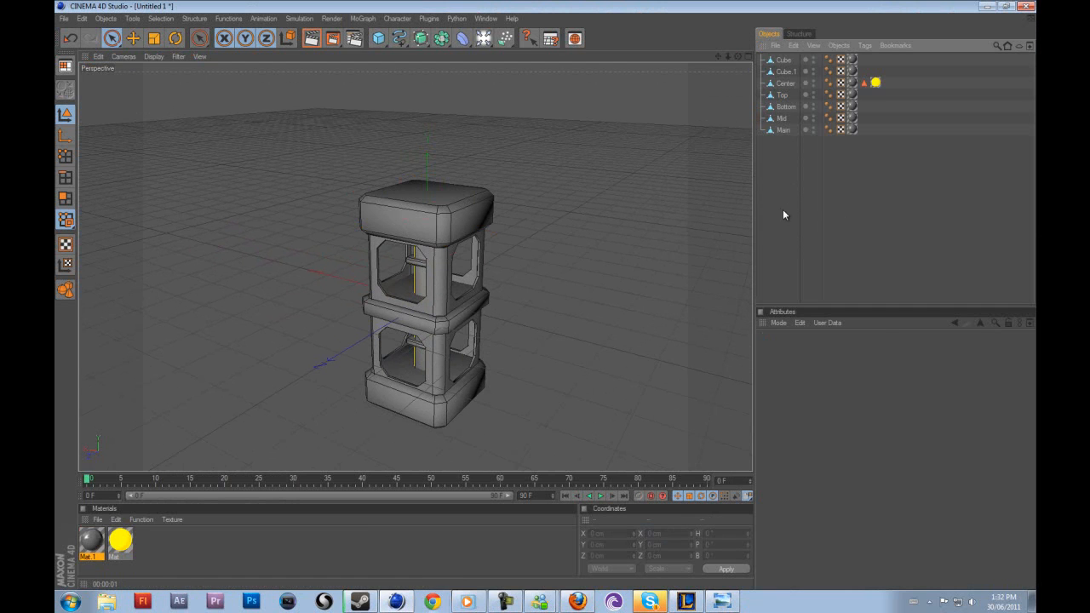
{"action": "key", "text": "ctrl+a"}
{"action": "right_click", "coordinate": [785, 103]}
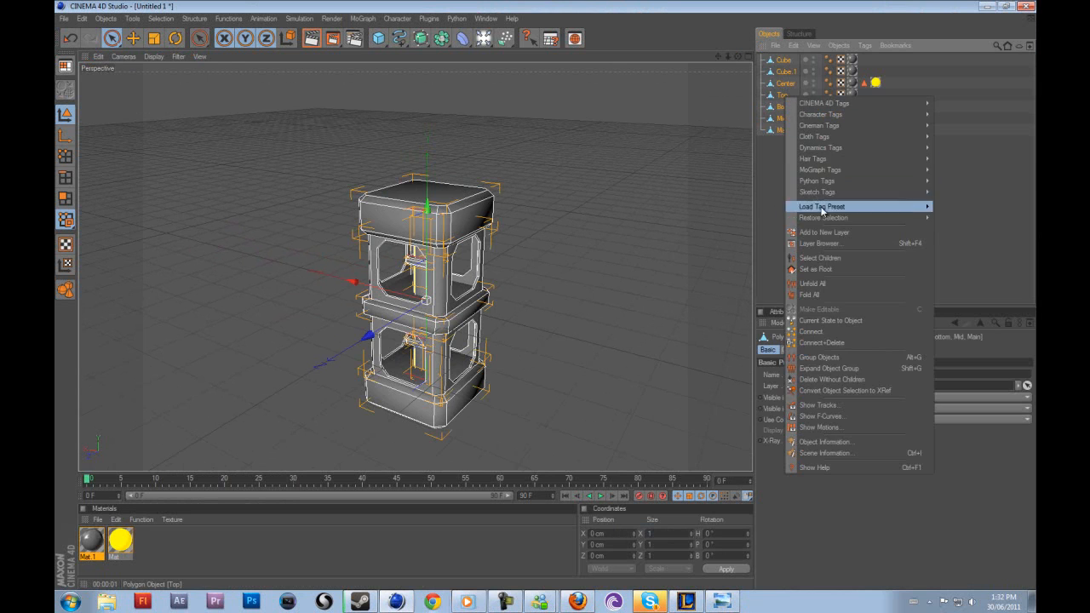
{"action": "left_click", "coordinate": [827, 343]}
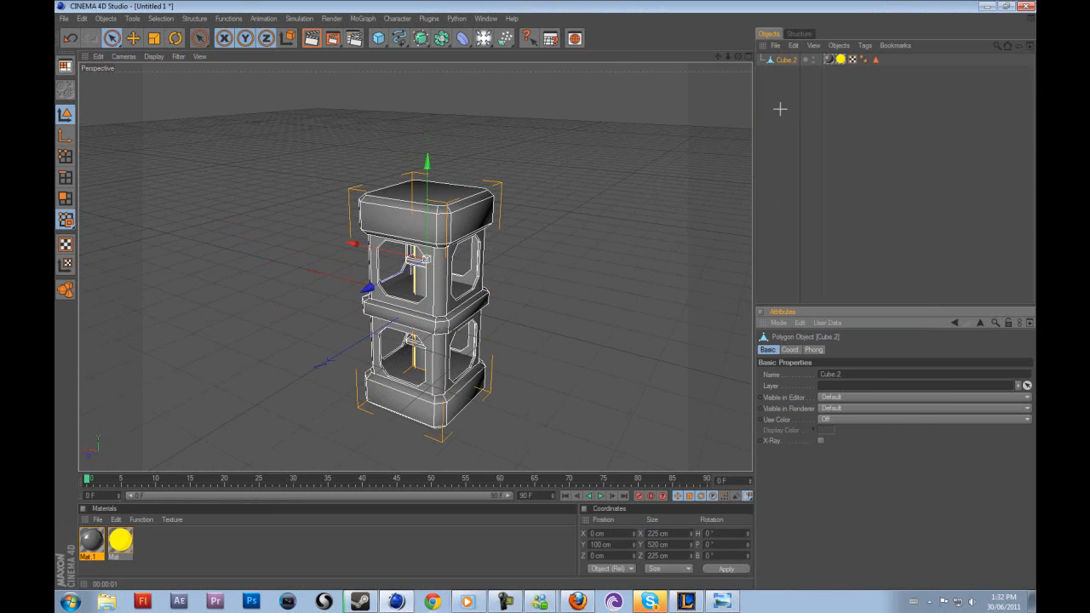
- Rename the merged object as Fusion Coil and deselect it
{"action": "double_click", "coordinate": [788, 61]}
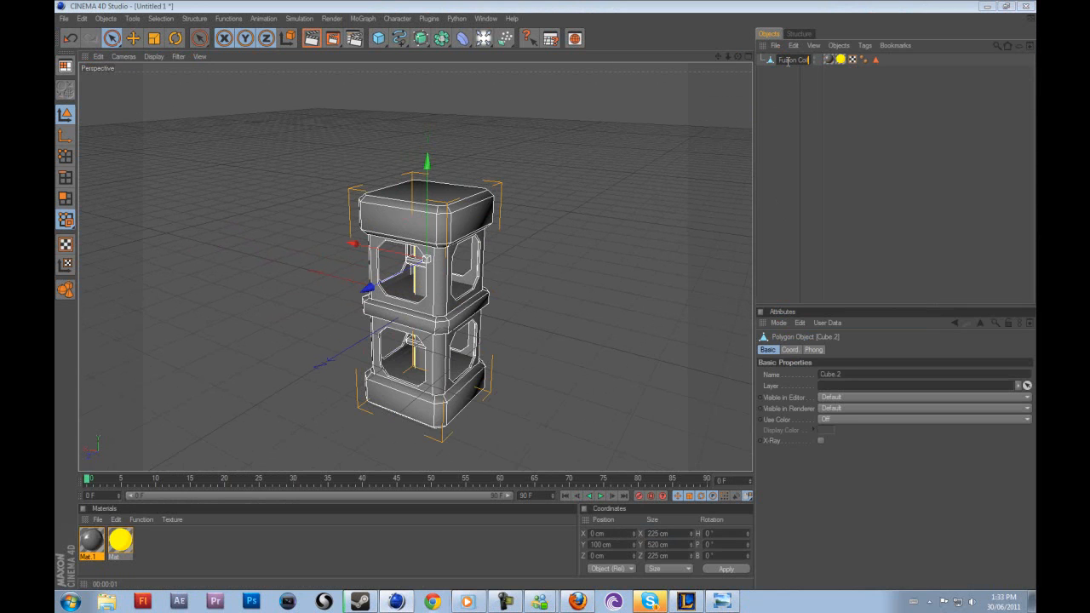
{"action": "type", "text": "Fusion Coil"}
{"action": "key", "text": "Return"}
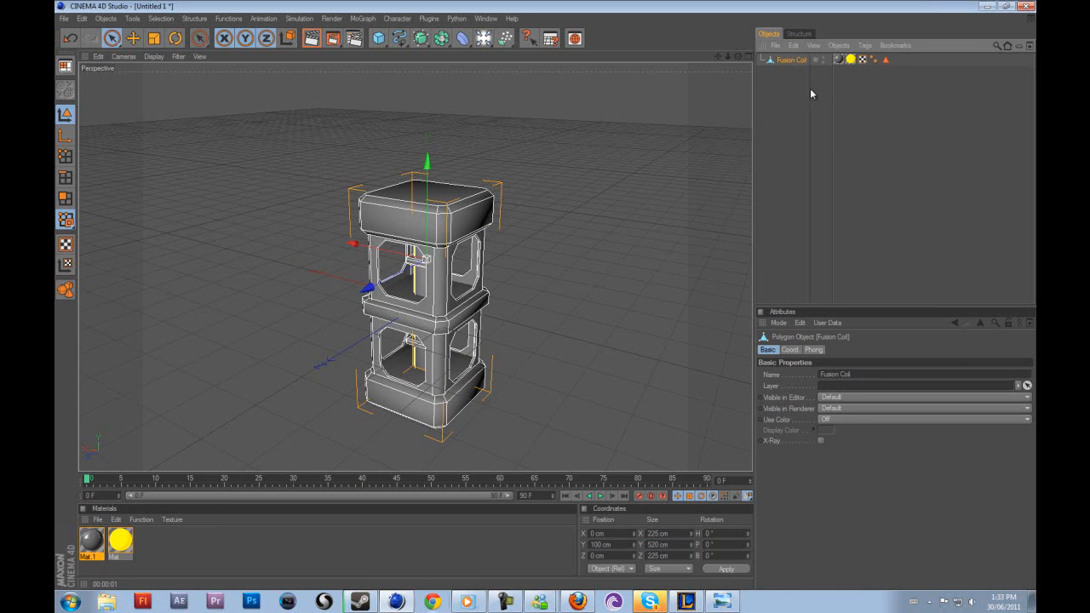
{"action": "left_click", "coordinate": [654, 180]}
{"action": "left_click_drag", "start_coordinate": [737, 56], "coordinate": [545, 294]}
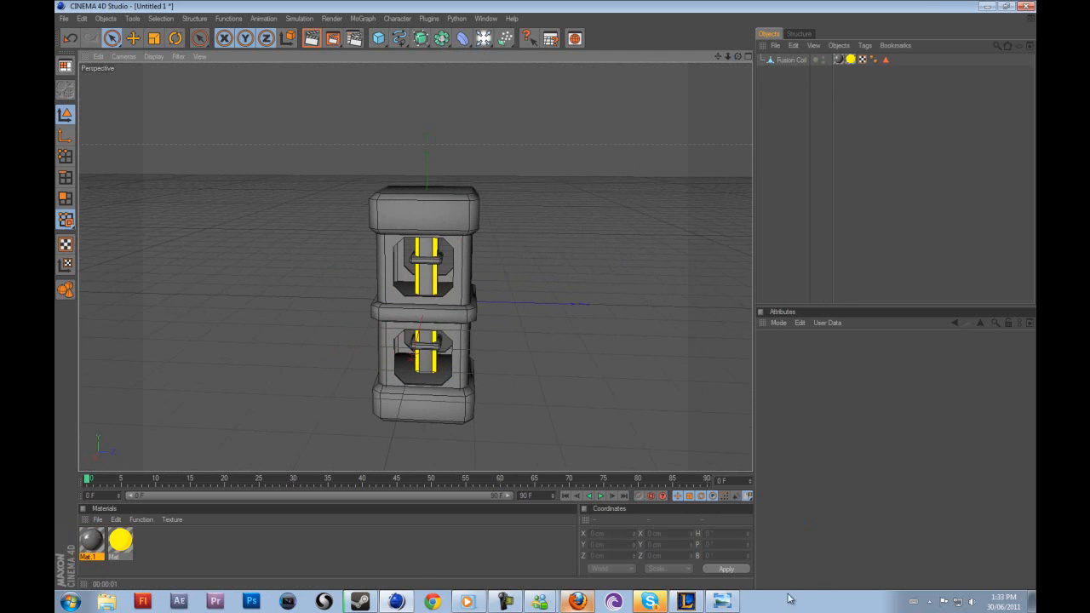
{"action": "left_click", "coordinate": [686, 601]}
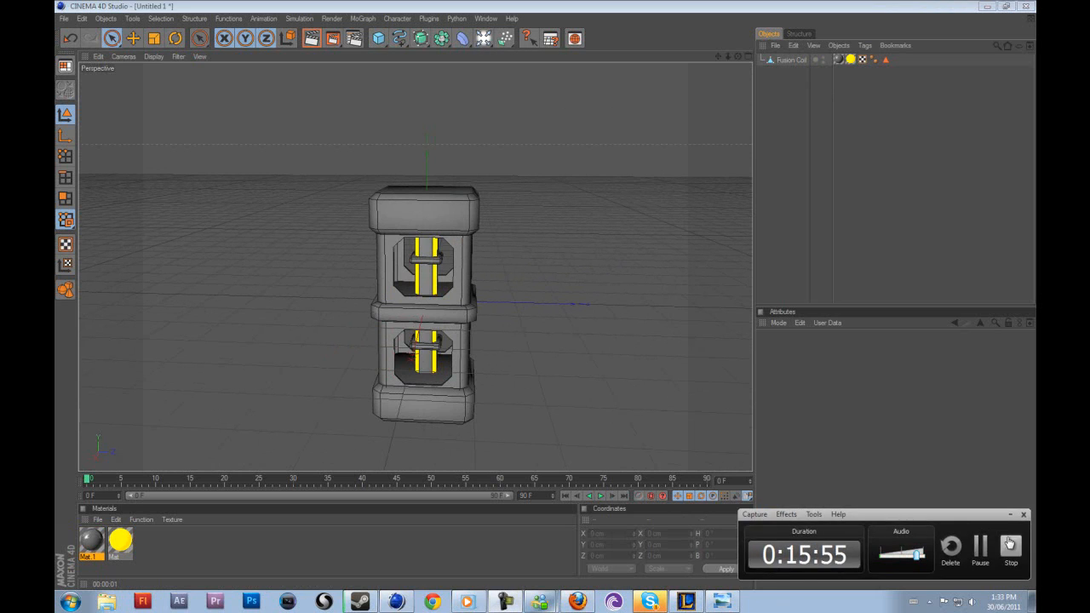